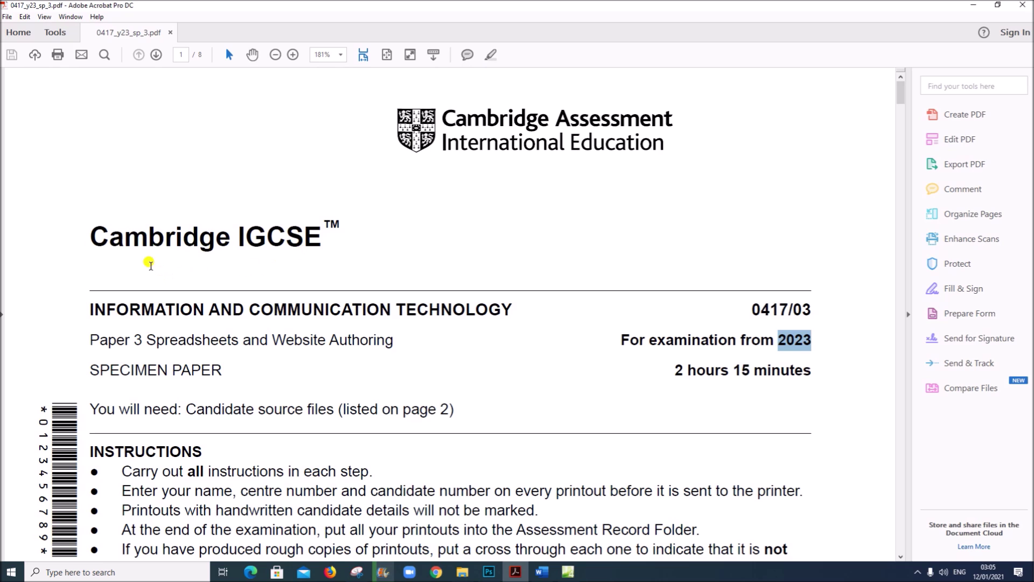
Highlight the Cambridge IGCSE title, the Paper 3 Spreadsheets line and the year 2023 on the cover.
{"action": "left_click_drag", "start_coordinate": [97, 233], "coordinate": [315, 239]}
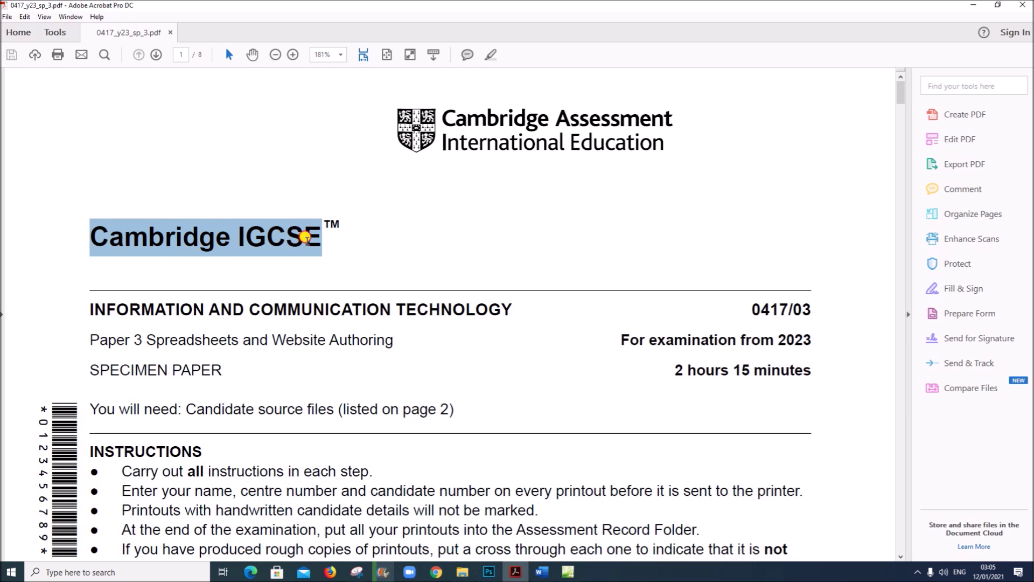
{"action": "left_click_drag", "start_coordinate": [89, 341], "coordinate": [239, 341]}
{"action": "left_click_drag", "start_coordinate": [776, 339], "coordinate": [811, 340]}
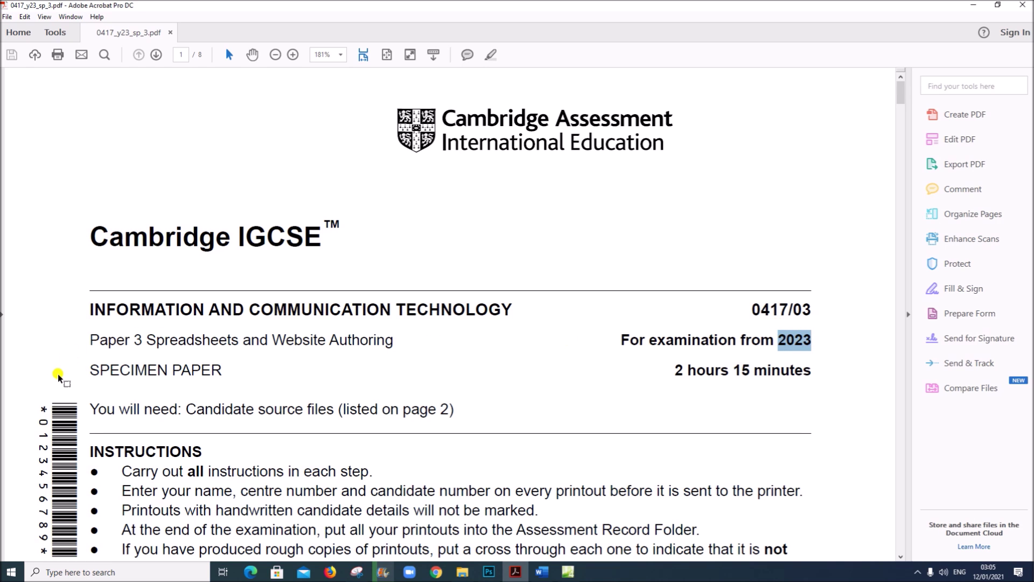
Scroll down to page 5 and highlight the Task 3 - Spreadsheet heading.
{"action": "scroll", "coordinate": [277, 380], "scroll_direction": "down", "scroll_amount": 3}
{"action": "scroll", "coordinate": [277, 380], "scroll_direction": "down", "scroll_amount": 12}
{"action": "scroll", "coordinate": [277, 381], "scroll_direction": "down", "scroll_amount": 10}
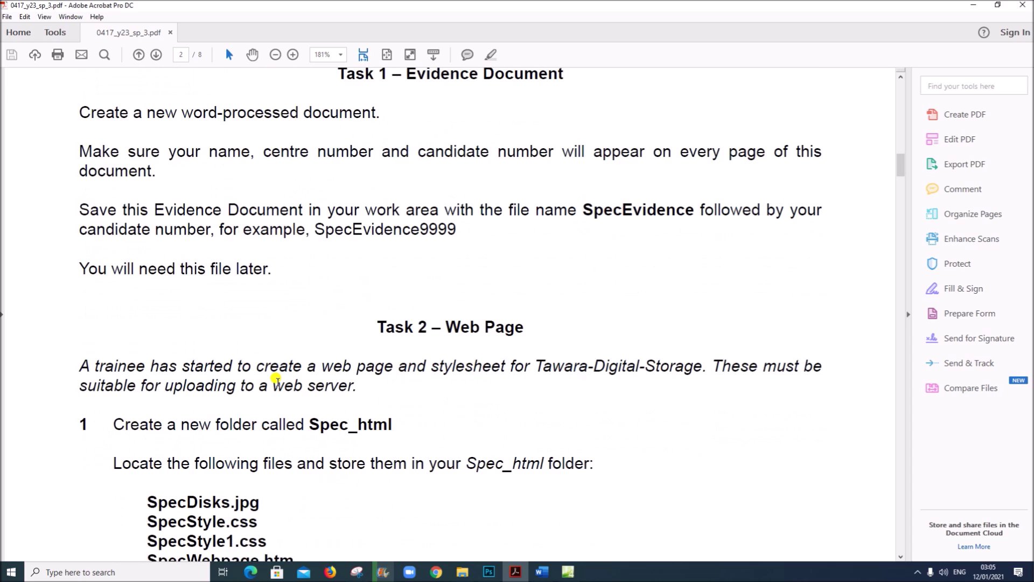
{"action": "scroll", "coordinate": [275, 379], "scroll_direction": "up", "scroll_amount": 2}
{"action": "scroll", "coordinate": [411, 383], "scroll_direction": "down", "scroll_amount": 4}
{"action": "scroll", "coordinate": [474, 347], "scroll_direction": "down", "scroll_amount": 6}
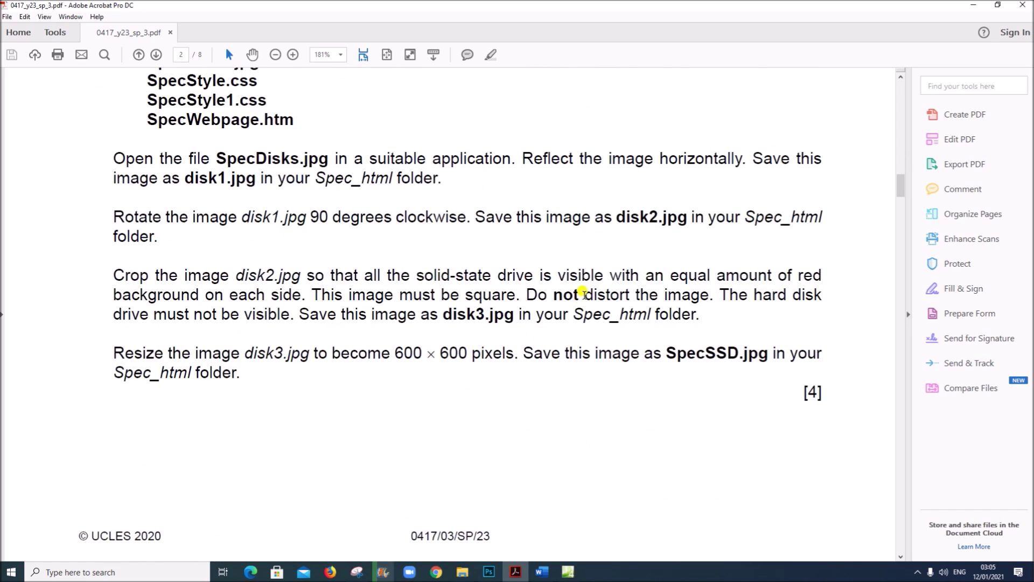
{"action": "scroll", "coordinate": [558, 371], "scroll_direction": "down", "scroll_amount": 14}
{"action": "scroll", "coordinate": [557, 369], "scroll_direction": "down", "scroll_amount": 20}
{"action": "scroll", "coordinate": [557, 369], "scroll_direction": "down", "scroll_amount": 20}
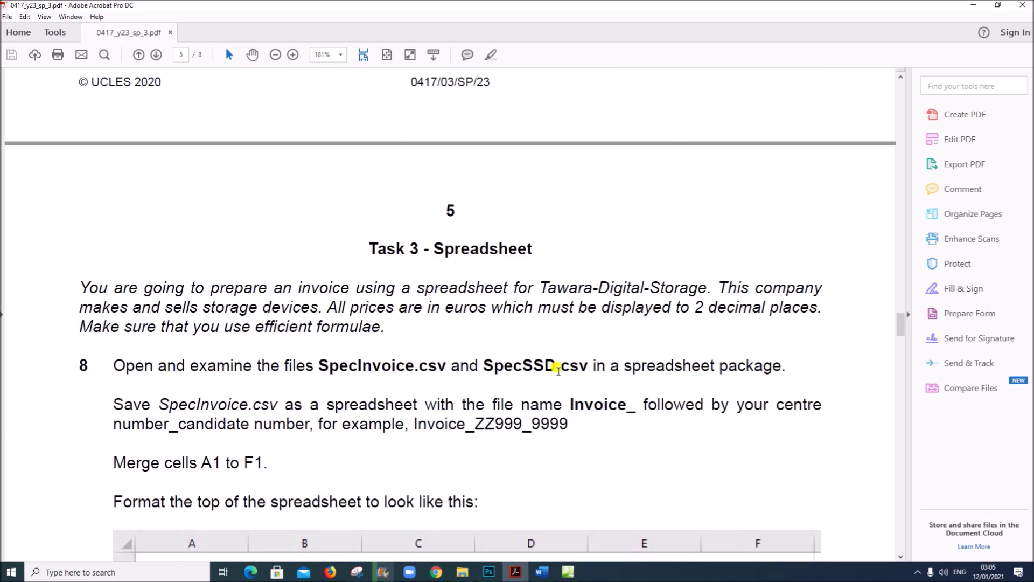
{"action": "scroll", "coordinate": [557, 368], "scroll_direction": "down", "scroll_amount": 3}
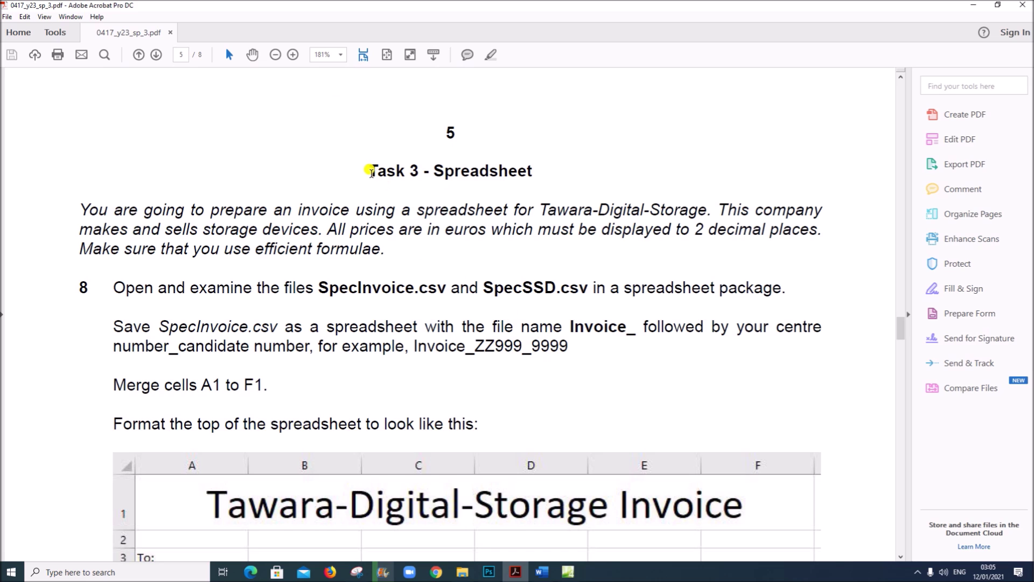
{"action": "left_click_drag", "start_coordinate": [370, 171], "coordinate": [439, 171]}
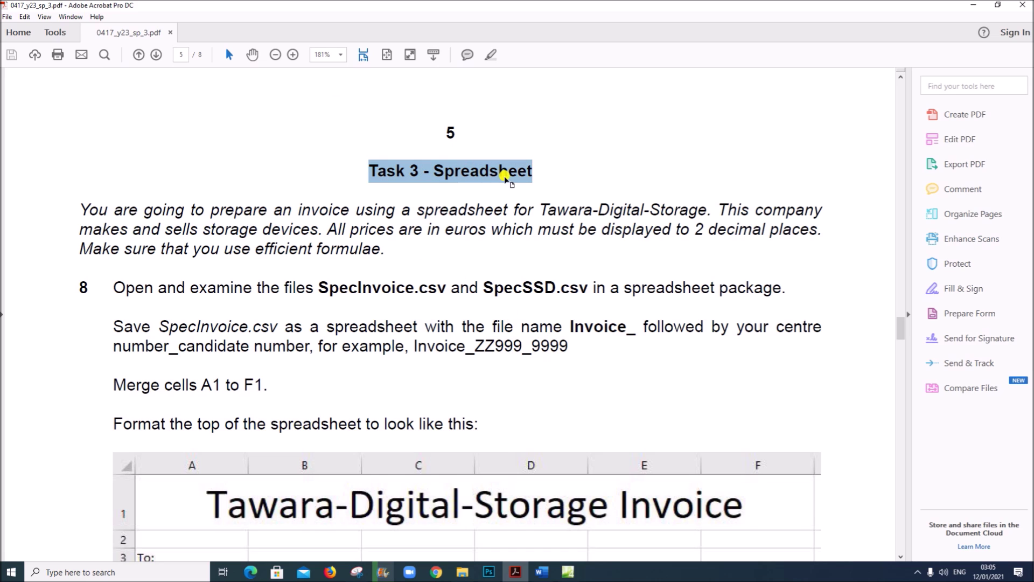
{"action": "mouse_move", "coordinate": [462, 577]}
{"action": "left_click", "coordinate": [463, 575]}
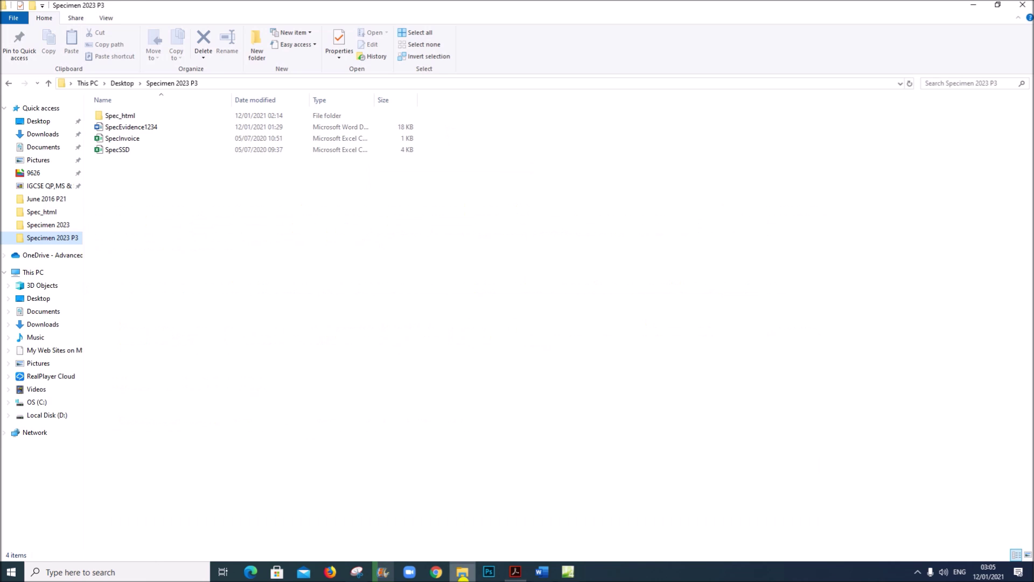
{"action": "left_click", "coordinate": [515, 572]}
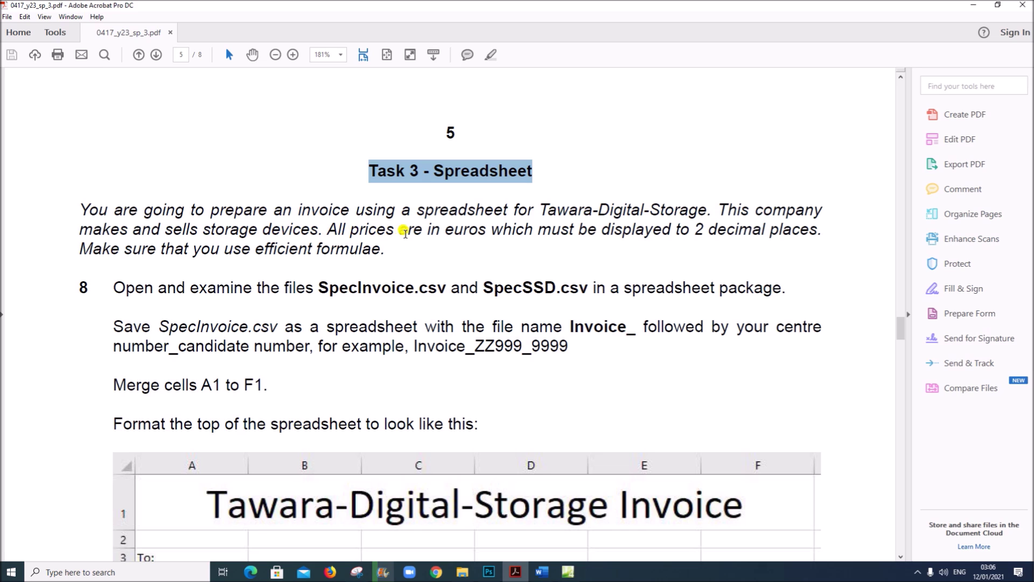
{"action": "left_click_drag", "start_coordinate": [426, 231], "coordinate": [474, 231]}
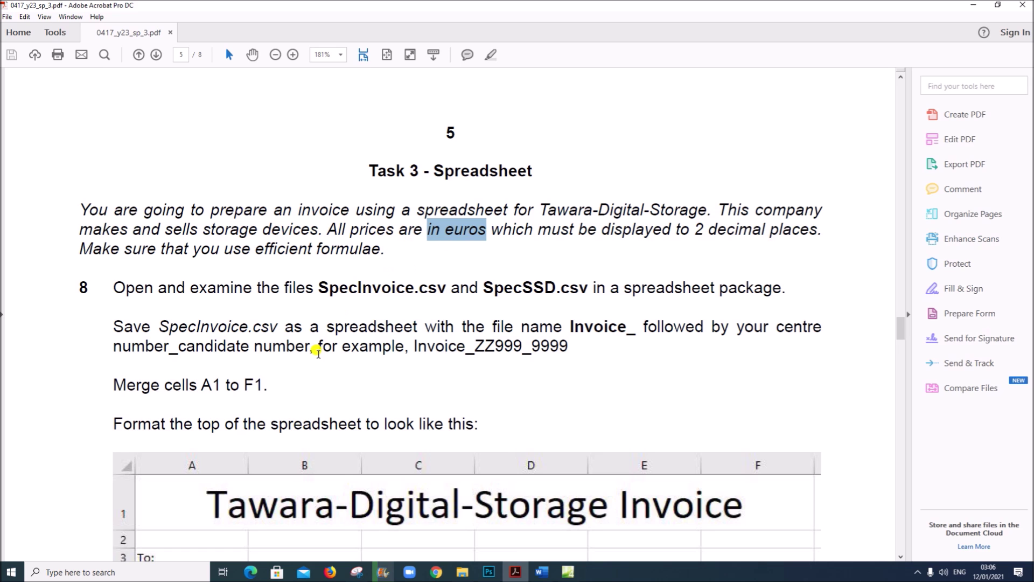
{"action": "scroll", "coordinate": [317, 346], "scroll_direction": "down", "scroll_amount": 3}
{"action": "left_click_drag", "start_coordinate": [325, 158], "coordinate": [449, 161]}
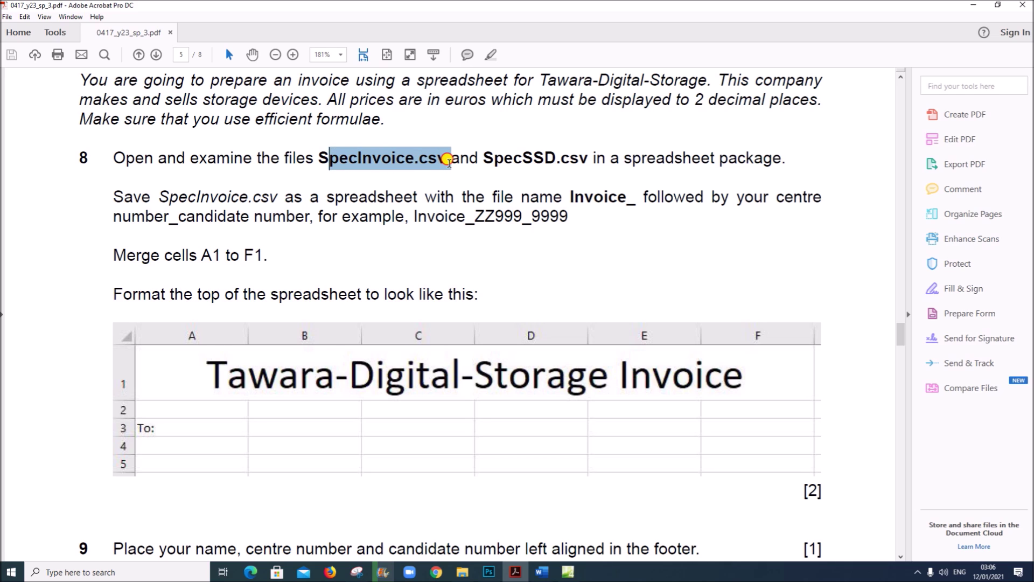
{"action": "left_click_drag", "start_coordinate": [522, 158], "coordinate": [586, 159]}
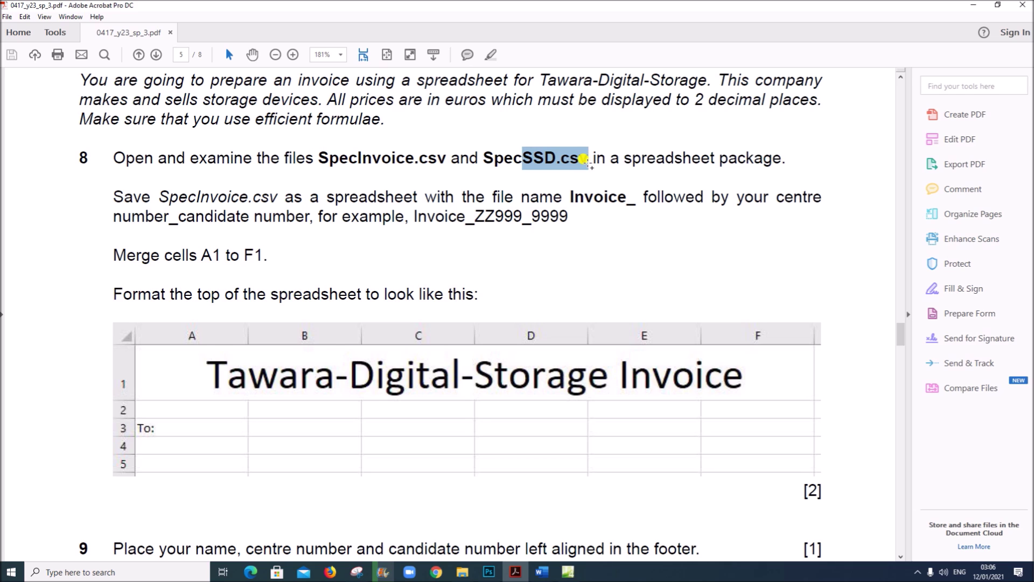
{"action": "left_click", "coordinate": [557, 159]}
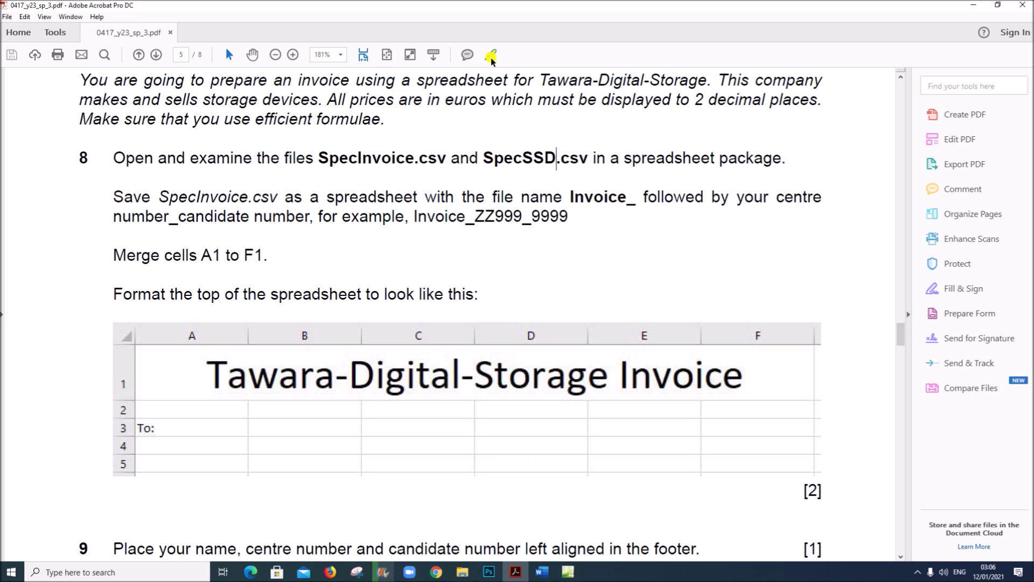
{"action": "left_click", "coordinate": [462, 572]}
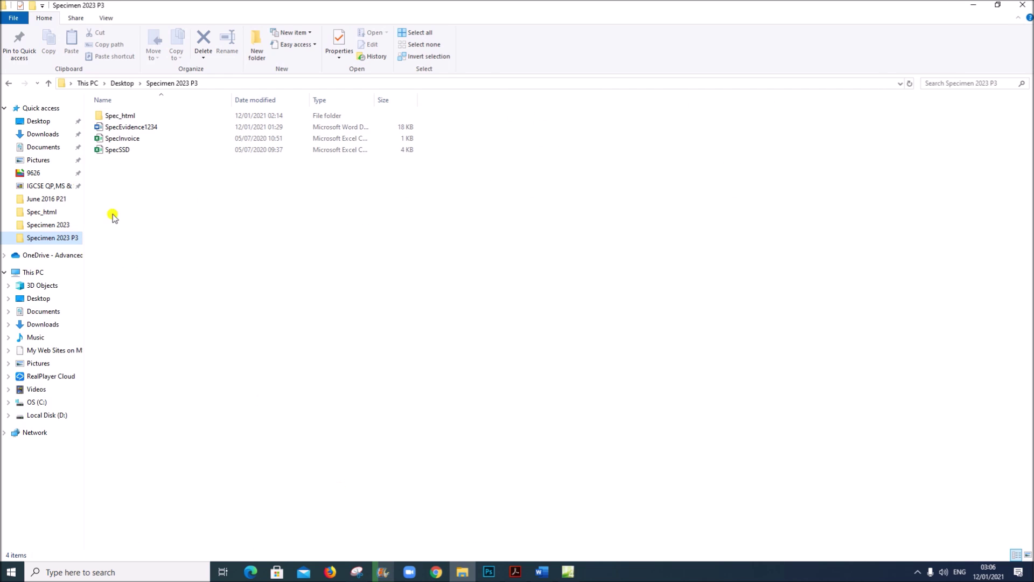
Open SpecInvoice and SpecSSD in Excel and zoom in on the SpecSSD sheet.
{"action": "double_click", "coordinate": [123, 138]}
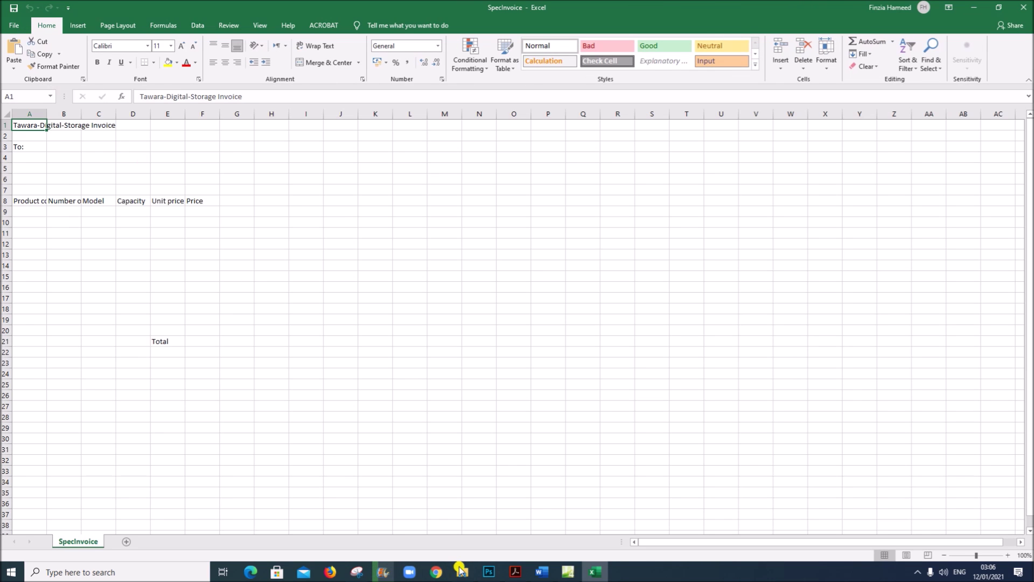
{"action": "key", "text": "alt+Tab"}
{"action": "left_click", "coordinate": [117, 150]}
{"action": "double_click", "coordinate": [116, 150]}
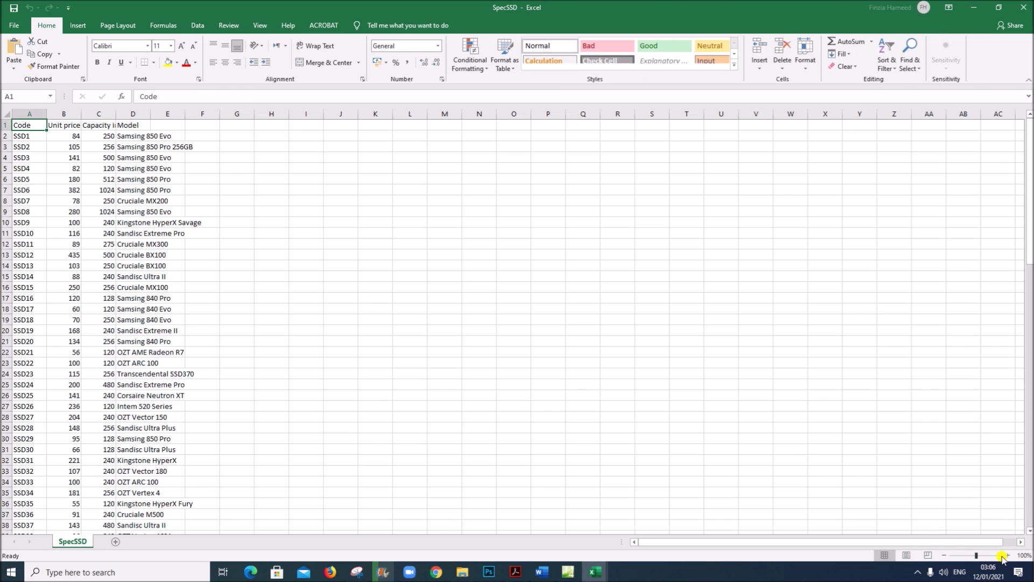
{"action": "left_click", "coordinate": [1007, 554]}
{"action": "left_click", "coordinate": [1008, 554]}
{"action": "left_click", "coordinate": [1008, 555]}
{"action": "left_click", "coordinate": [1007, 555]}
{"action": "left_click", "coordinate": [1008, 555]}
{"action": "left_click", "coordinate": [1007, 555]}
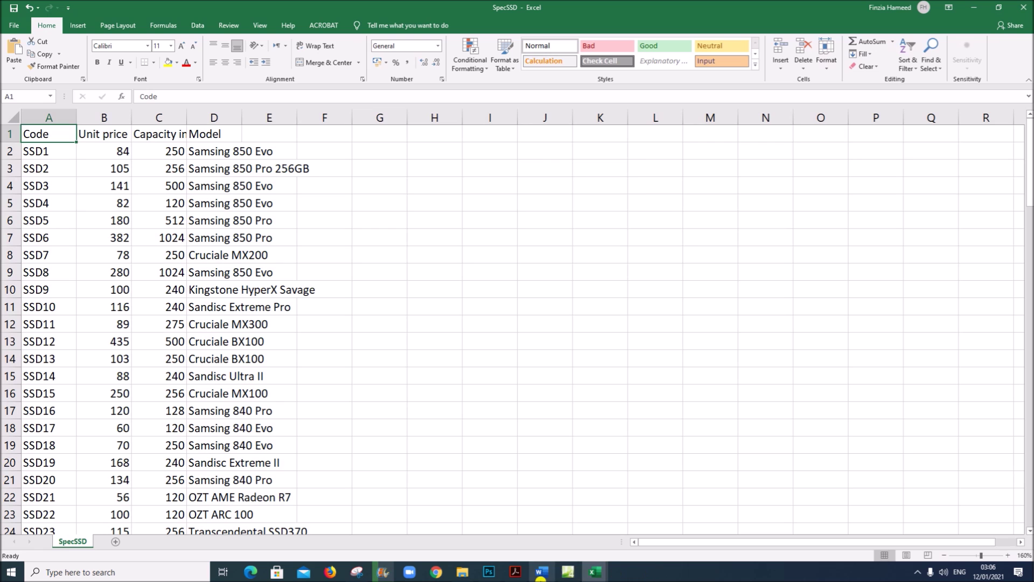
Bring SpecInvoice to the front, zoom in and select an empty cell.
{"action": "mouse_move", "coordinate": [595, 572]}
{"action": "left_click", "coordinate": [550, 541]}
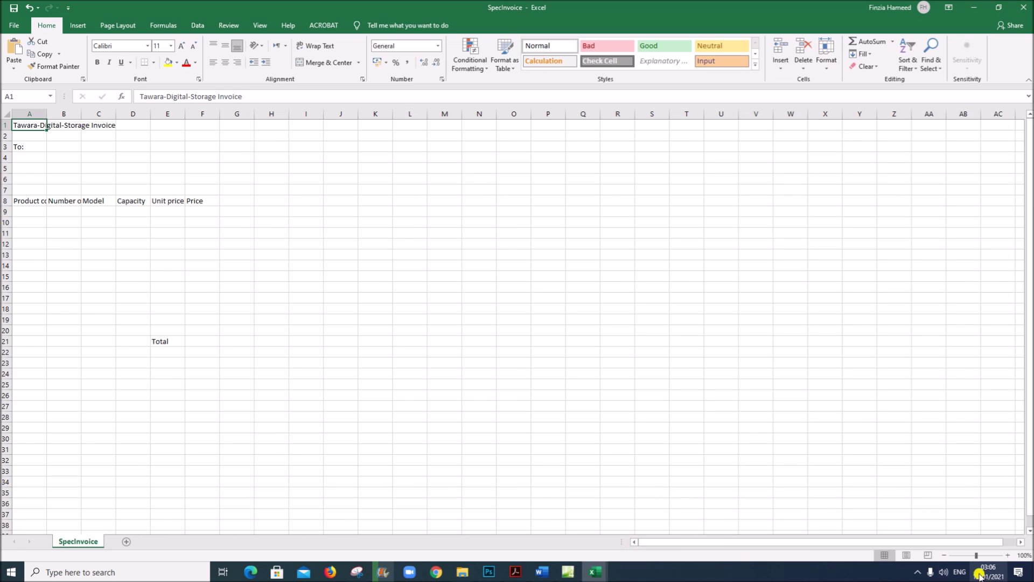
{"action": "left_click", "coordinate": [1008, 555]}
{"action": "left_click", "coordinate": [1007, 555]}
{"action": "left_click", "coordinate": [1007, 555]}
{"action": "left_click", "coordinate": [1007, 555]}
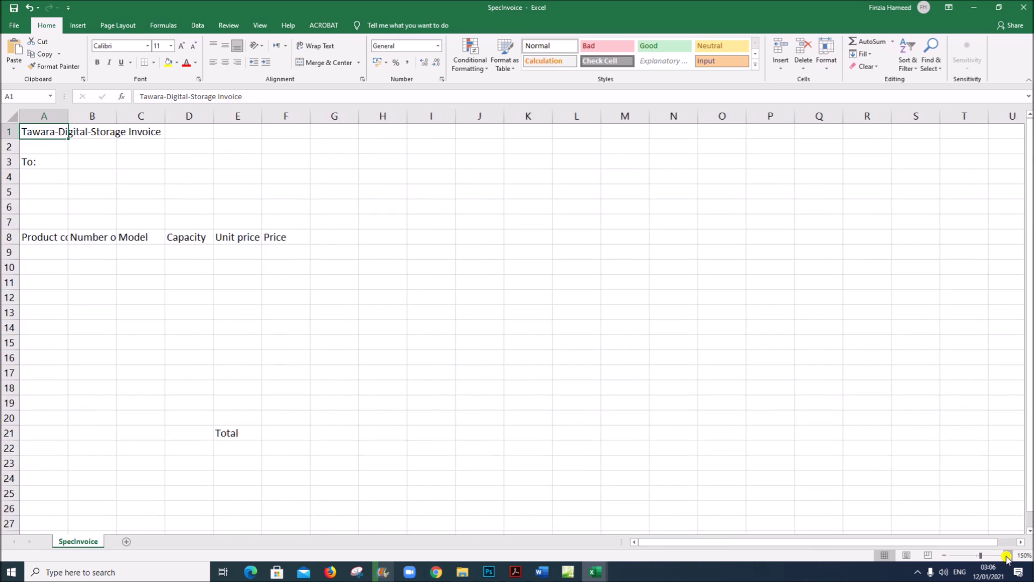
{"action": "left_click", "coordinate": [1007, 555]}
{"action": "left_click", "coordinate": [1007, 555]}
{"action": "left_click", "coordinate": [1007, 555]}
{"action": "left_click", "coordinate": [501, 485]}
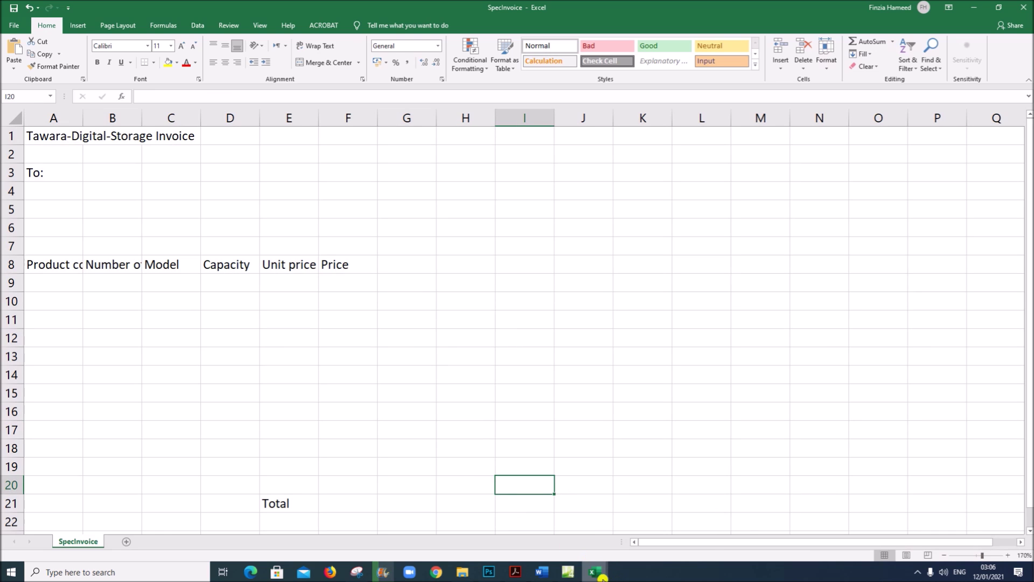
Highlight the paper's instruction for saving SpecInvoice.csv in the exam PDF.
{"action": "mouse_move", "coordinate": [595, 571]}
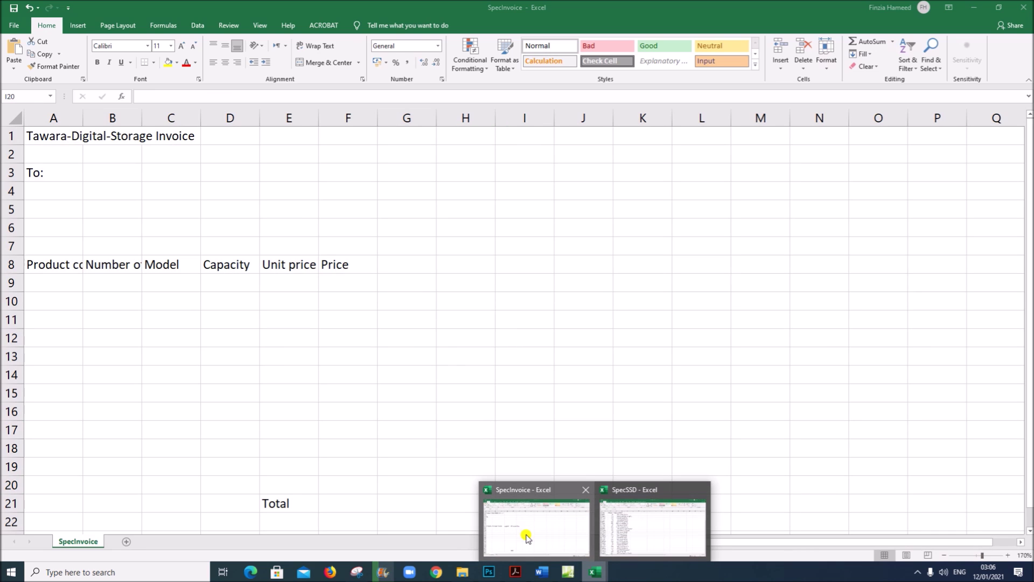
{"action": "left_click", "coordinate": [516, 571]}
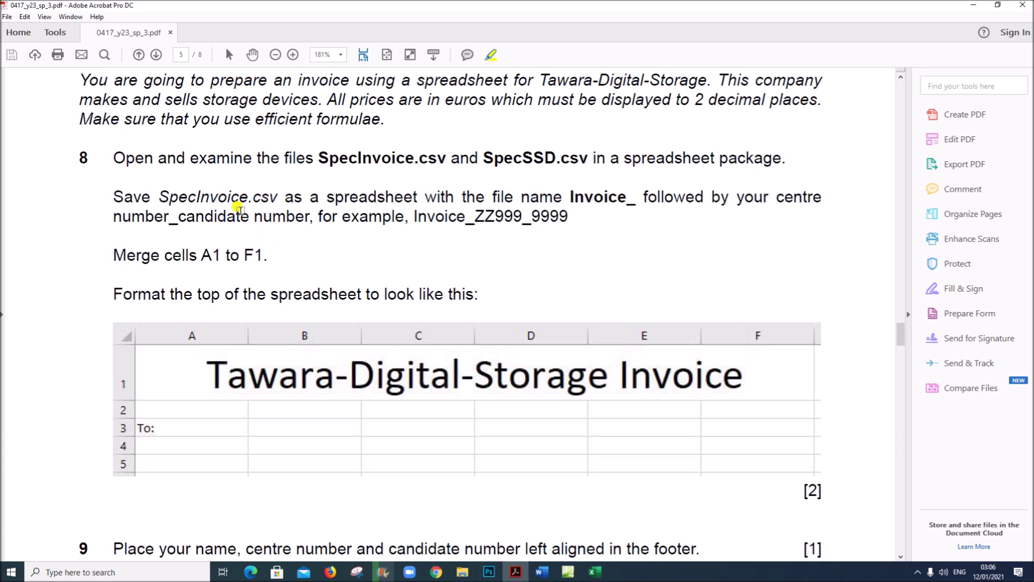
{"action": "left_click_drag", "start_coordinate": [158, 194], "coordinate": [672, 196]}
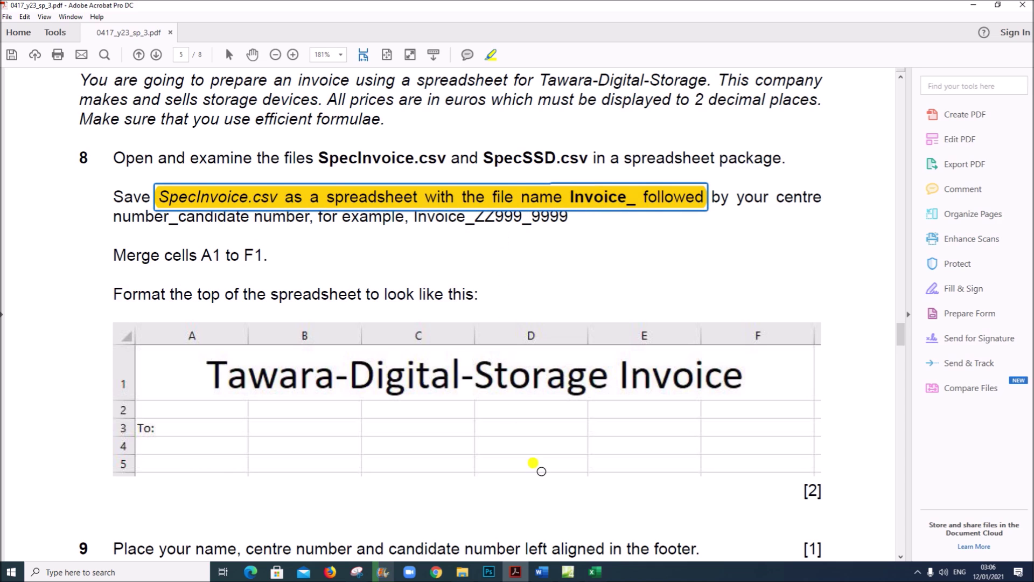
{"action": "mouse_move", "coordinate": [595, 568]}
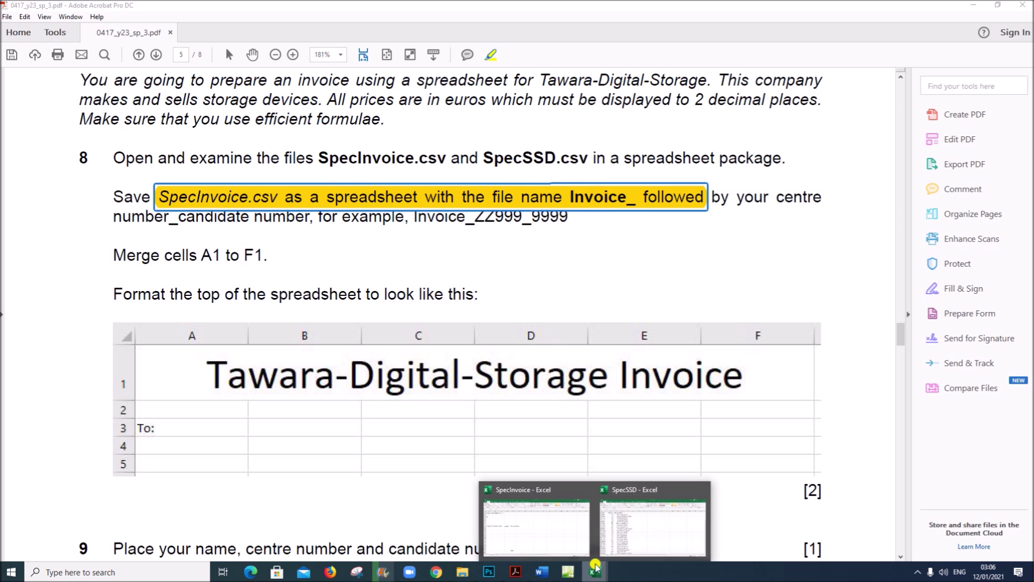
Start a Save As to the Specimen 2023 P3 folder and check the paper's required file name.
{"action": "left_click", "coordinate": [532, 533]}
{"action": "left_click", "coordinate": [13, 26]}
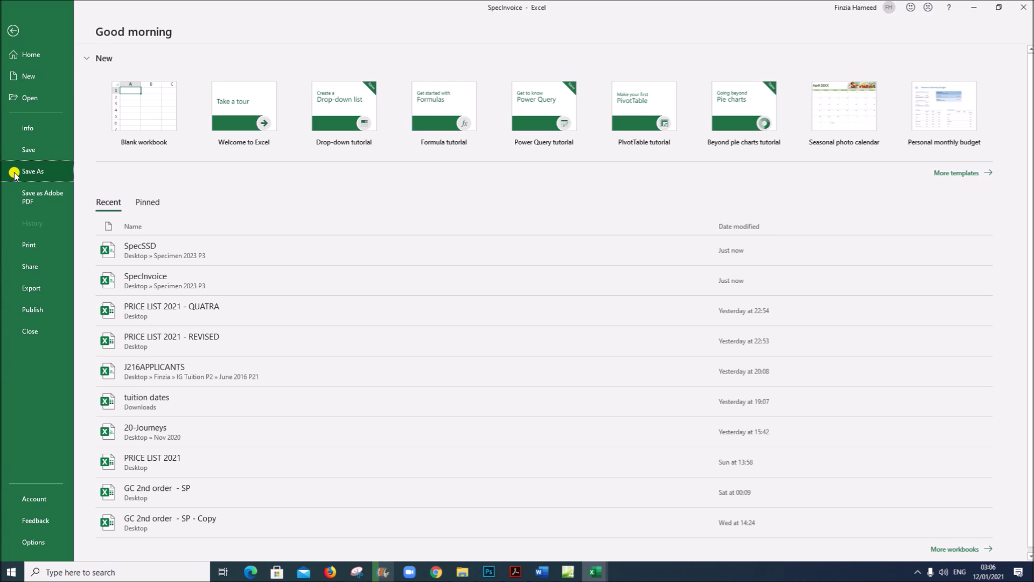
{"action": "left_click", "coordinate": [14, 172]}
{"action": "left_click", "coordinate": [355, 127]}
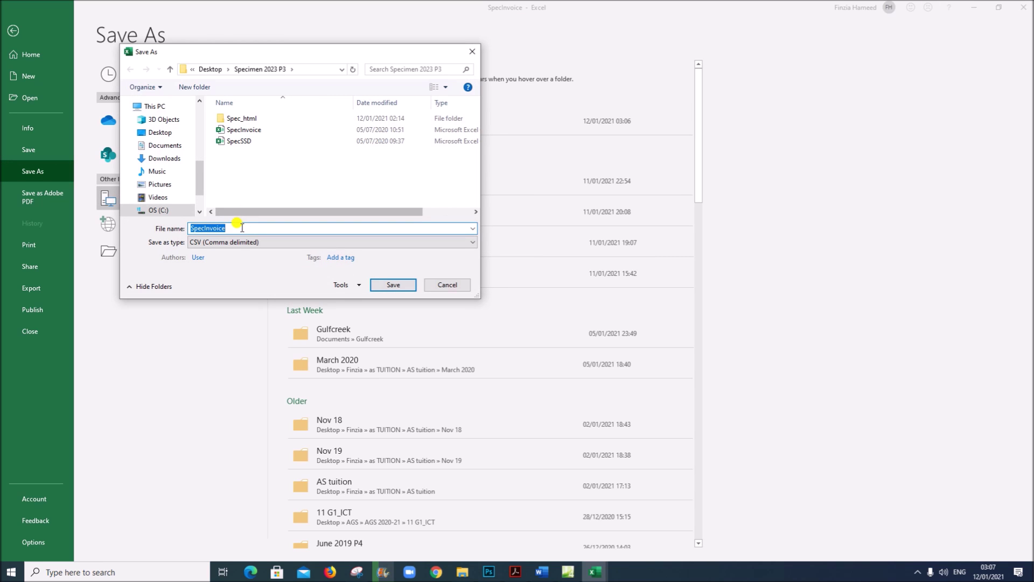
{"action": "left_click", "coordinate": [242, 228]}
{"action": "left_click_drag", "start_coordinate": [205, 227], "coordinate": [184, 214]}
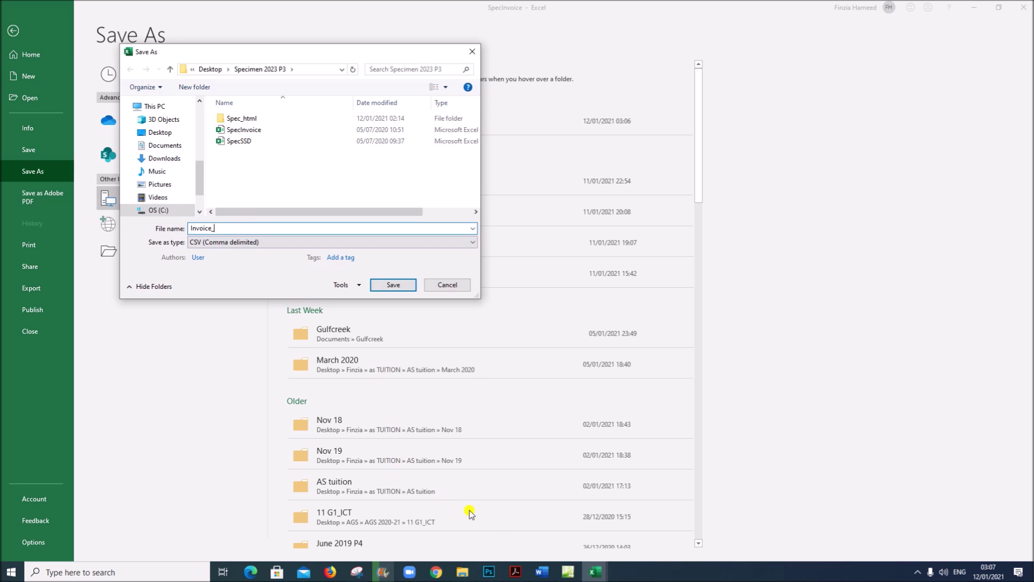
{"action": "left_click", "coordinate": [512, 568]}
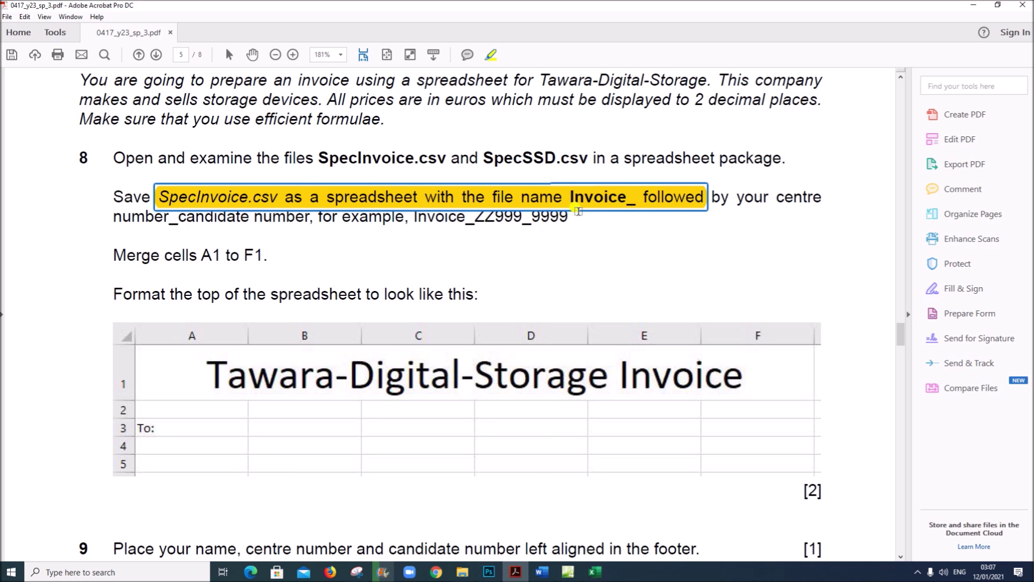
Name the file Invoice_ plus the centre and candidate numbers, and save it as an Excel Workbook.
{"action": "mouse_move", "coordinate": [595, 571]}
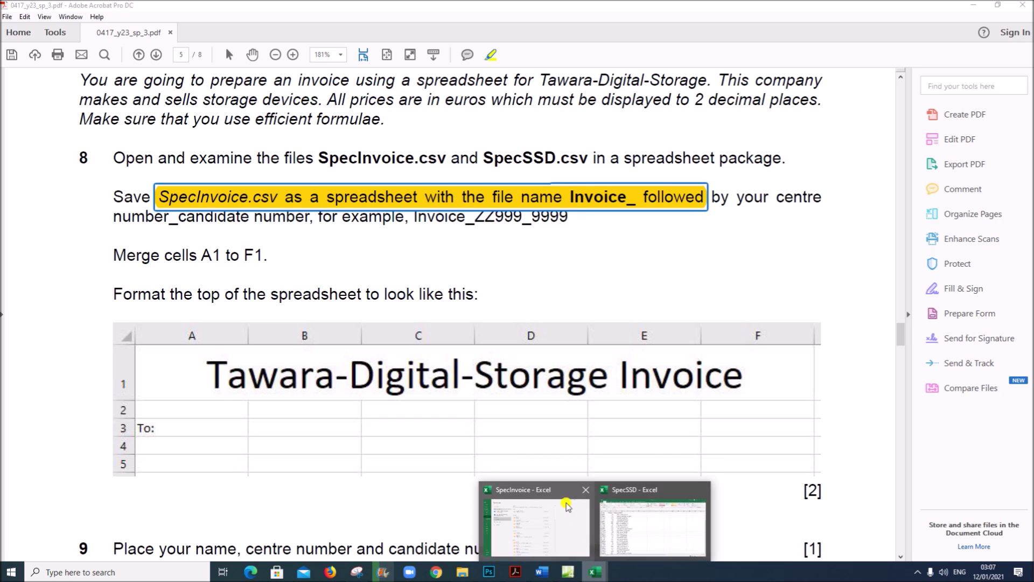
{"action": "left_click", "coordinate": [593, 515]}
{"action": "left_click", "coordinate": [253, 229]}
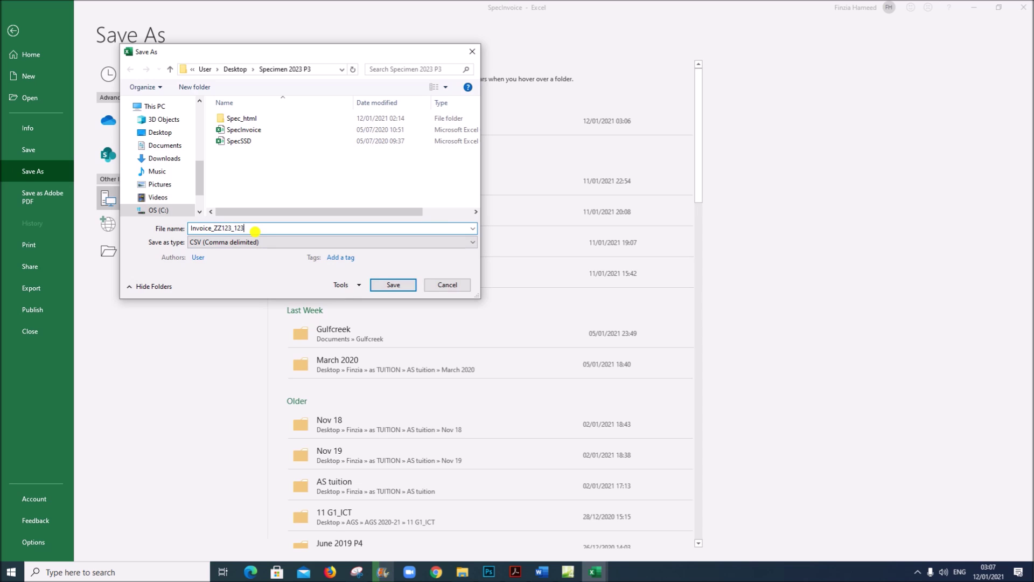
{"action": "left_click", "coordinate": [215, 241]}
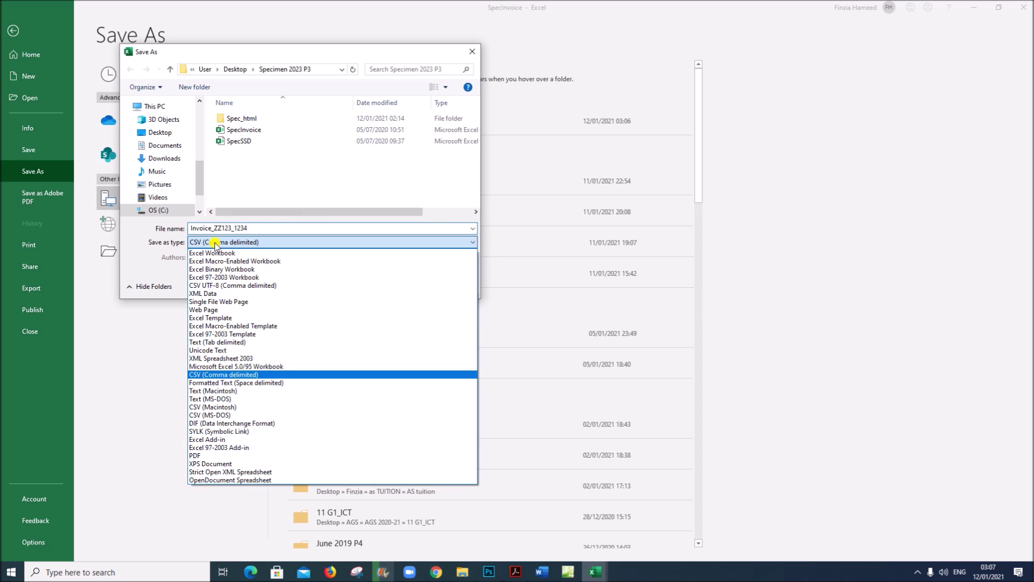
{"action": "left_click", "coordinate": [215, 253]}
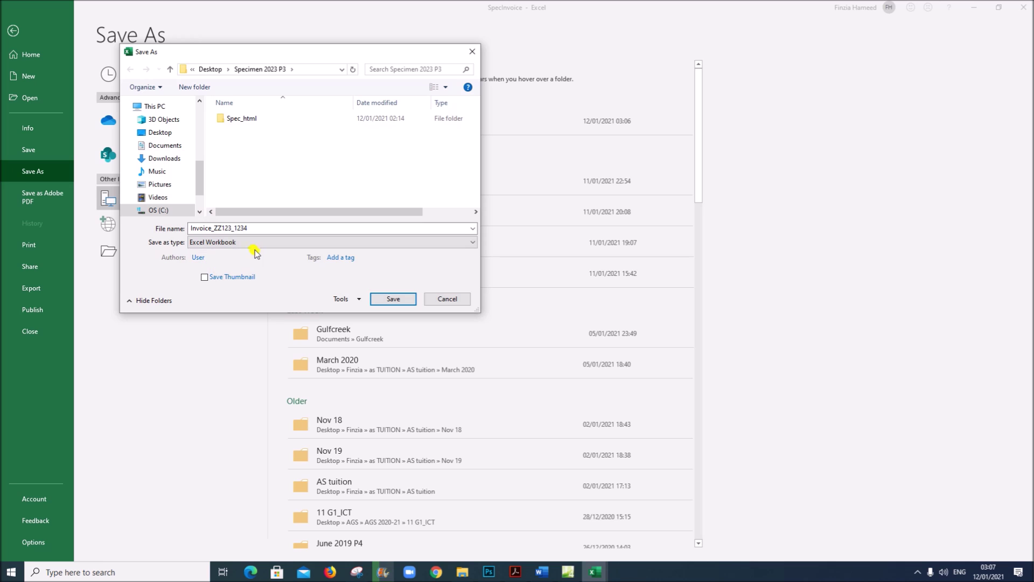
{"action": "left_click", "coordinate": [405, 299]}
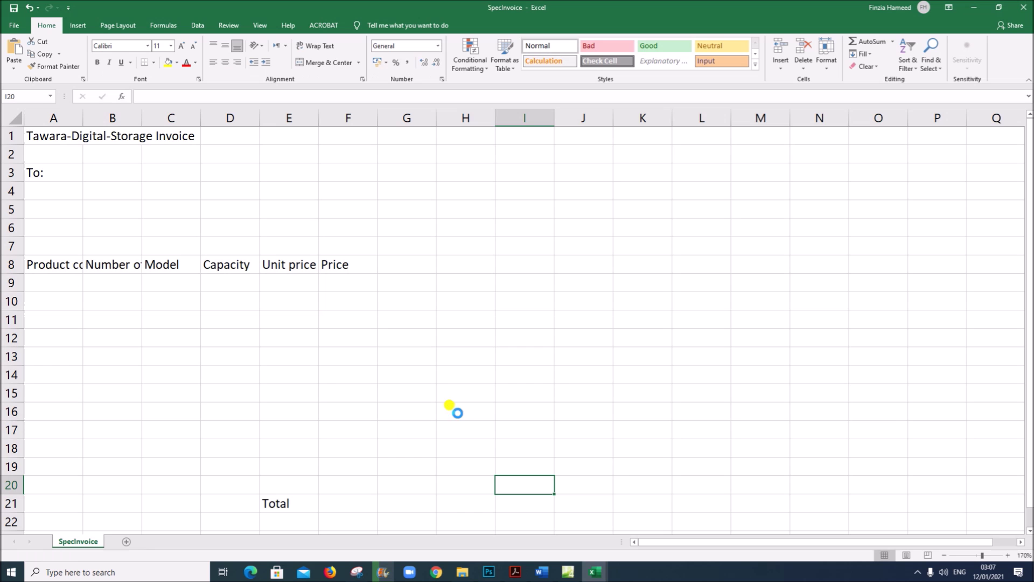
{"action": "left_click", "coordinate": [515, 571]}
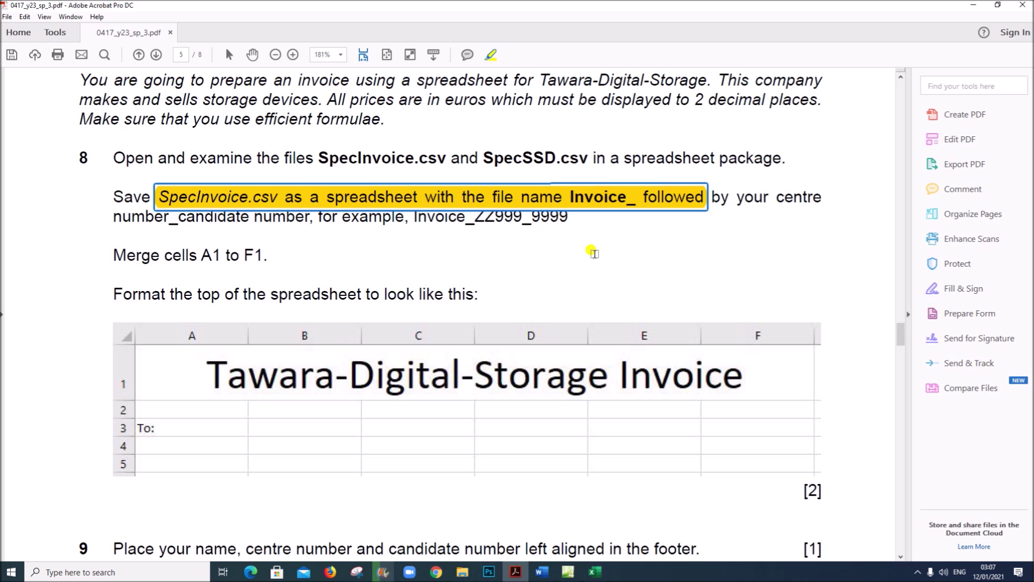
Merge and centre cells A1:F1 so the Tawara-Digital-Storage Invoice title spans them.
{"action": "scroll", "coordinate": [593, 252], "scroll_direction": "down", "scroll_amount": 1}
{"action": "left_click_drag", "start_coordinate": [200, 229], "coordinate": [269, 230]}
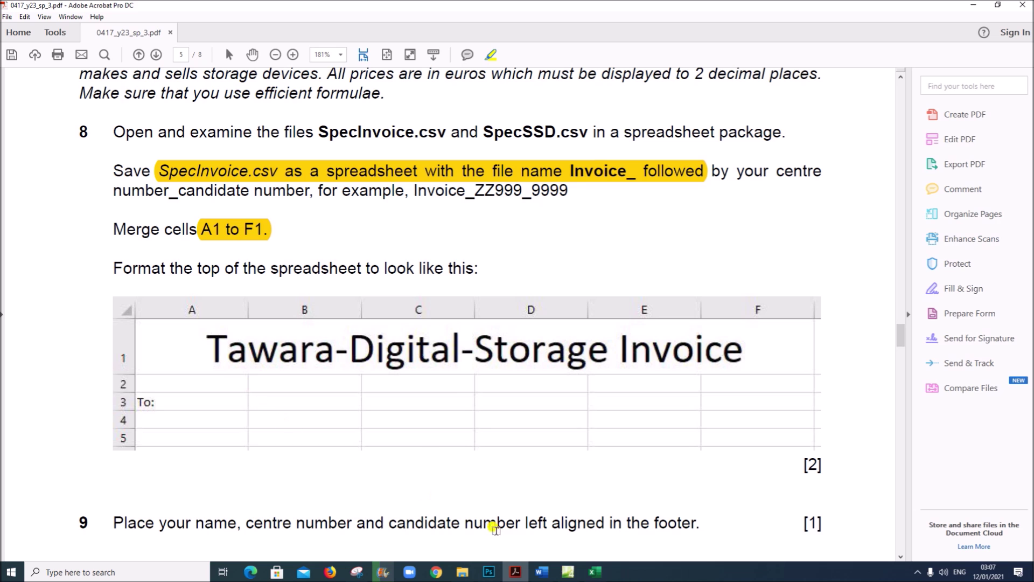
{"action": "mouse_move", "coordinate": [594, 570]}
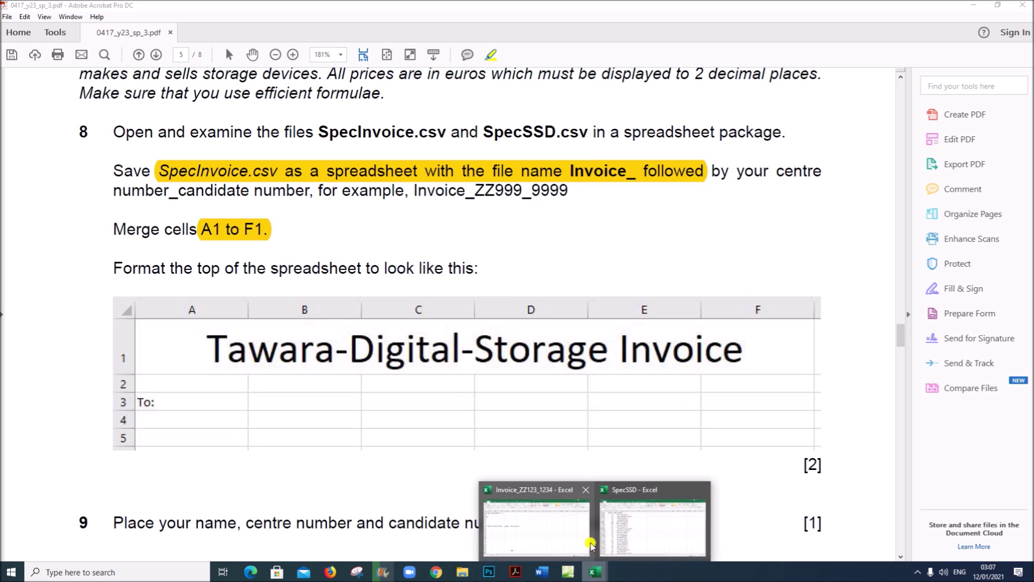
{"action": "left_click", "coordinate": [562, 539]}
{"action": "left_click_drag", "start_coordinate": [72, 132], "coordinate": [347, 134]}
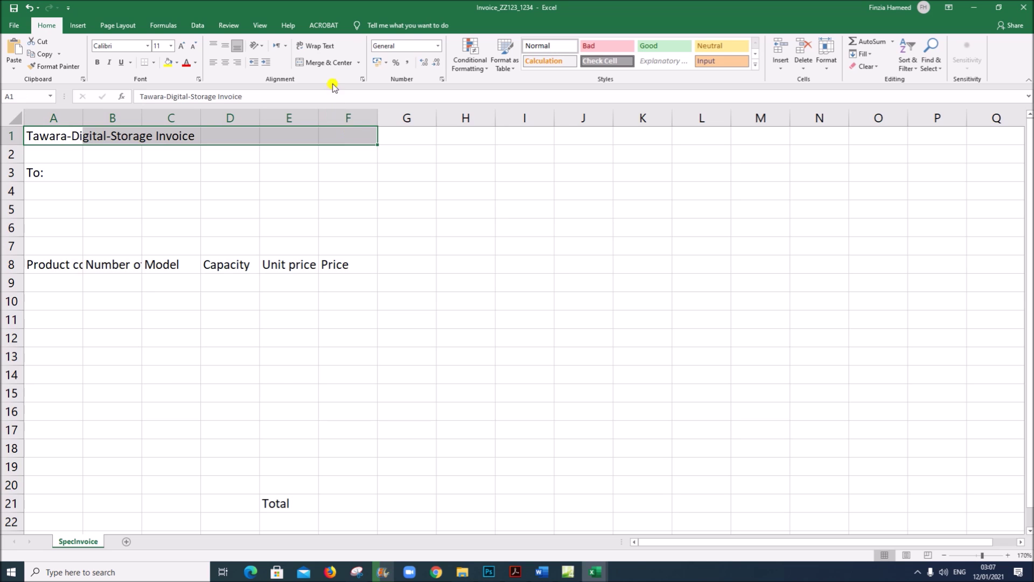
{"action": "left_click", "coordinate": [320, 63]}
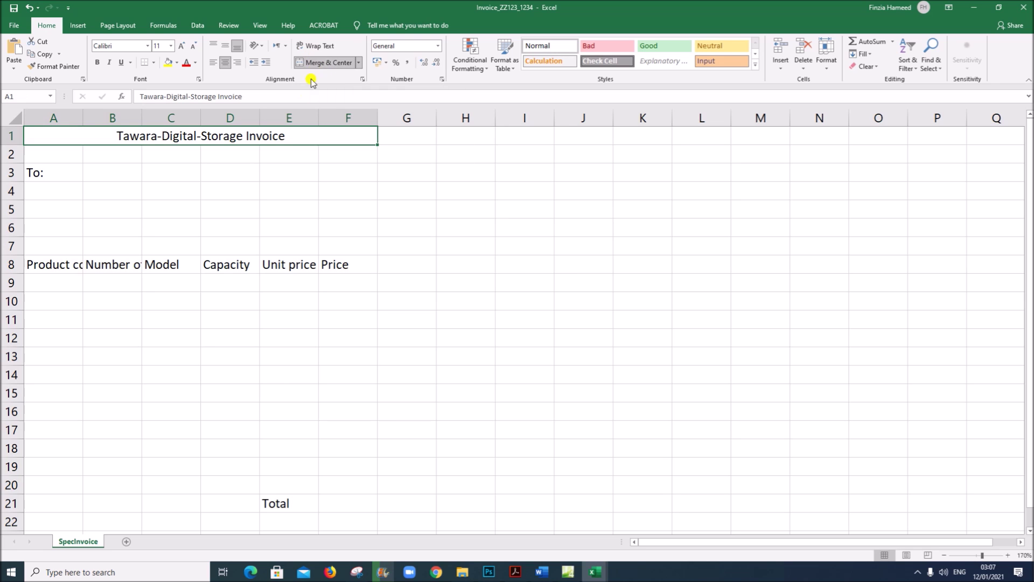
{"action": "left_click", "coordinate": [515, 572]}
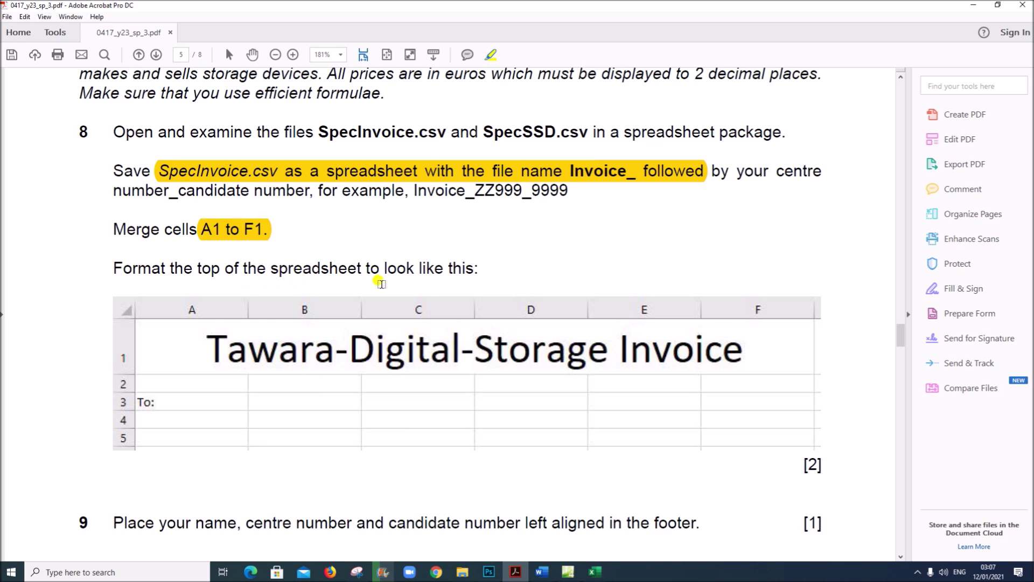
{"action": "scroll", "coordinate": [498, 292], "scroll_direction": "down", "scroll_amount": 4}
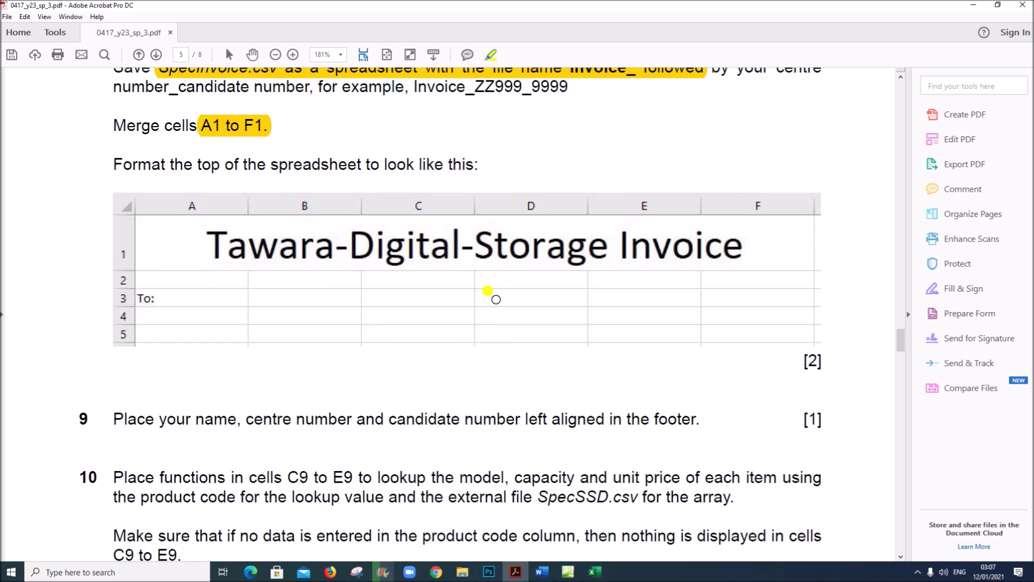
{"action": "scroll", "coordinate": [496, 299], "scroll_direction": "up", "scroll_amount": 3}
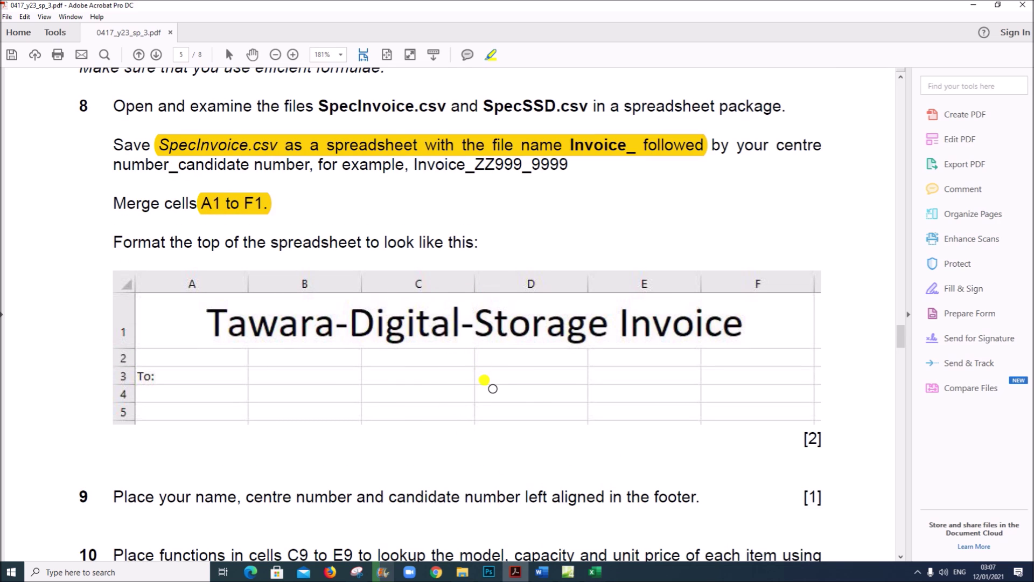
Change the merged A1 title's font size to 18.
{"action": "mouse_move", "coordinate": [595, 572]}
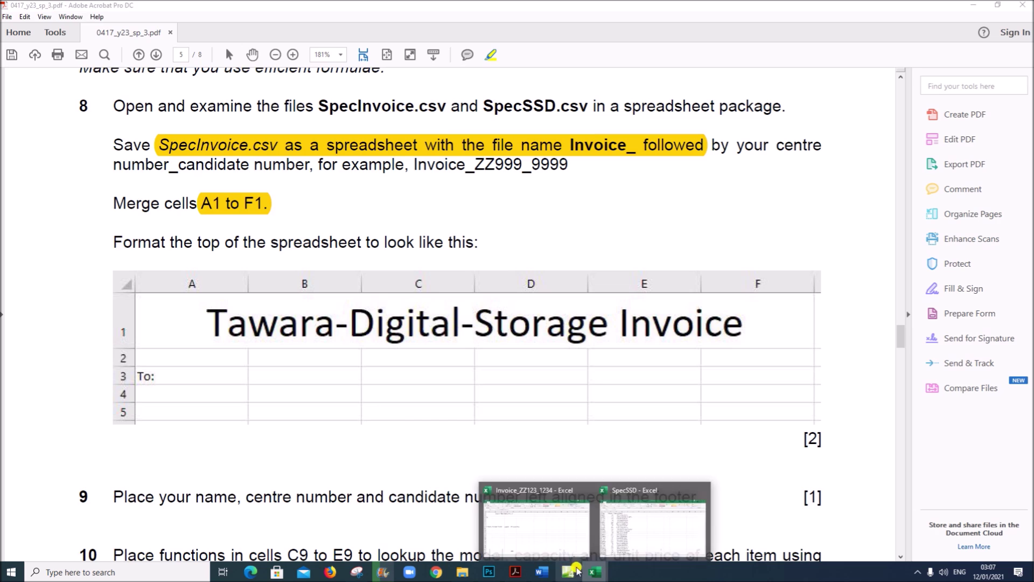
{"action": "left_click", "coordinate": [506, 525]}
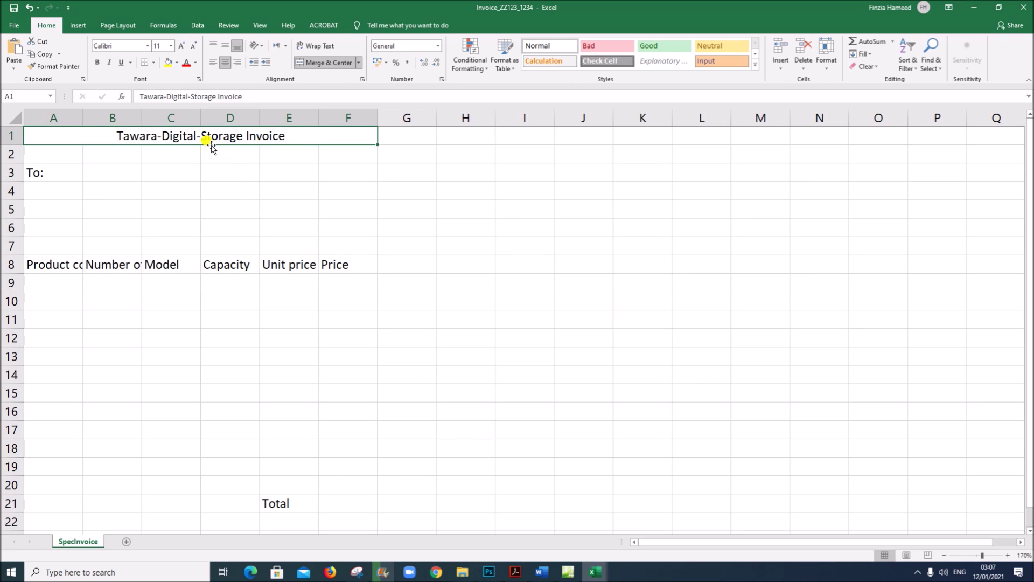
{"action": "left_click", "coordinate": [171, 46]}
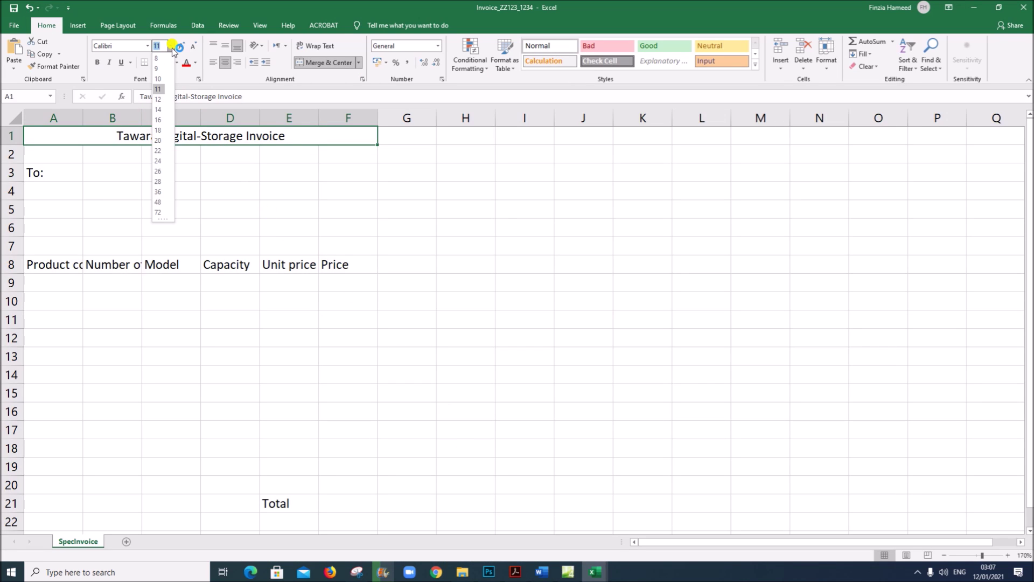
{"action": "left_click", "coordinate": [161, 133]}
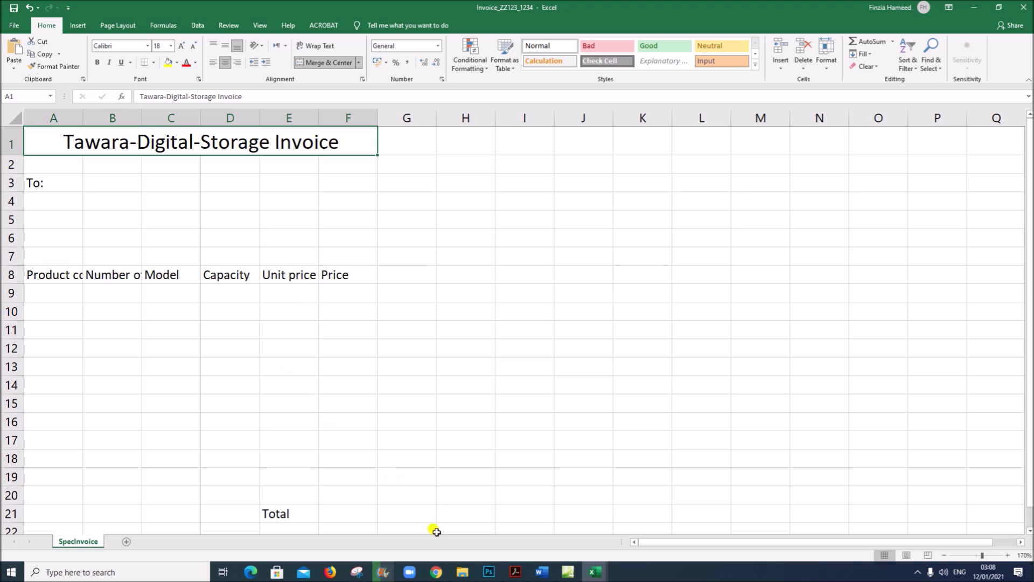
{"action": "left_click", "coordinate": [516, 572]}
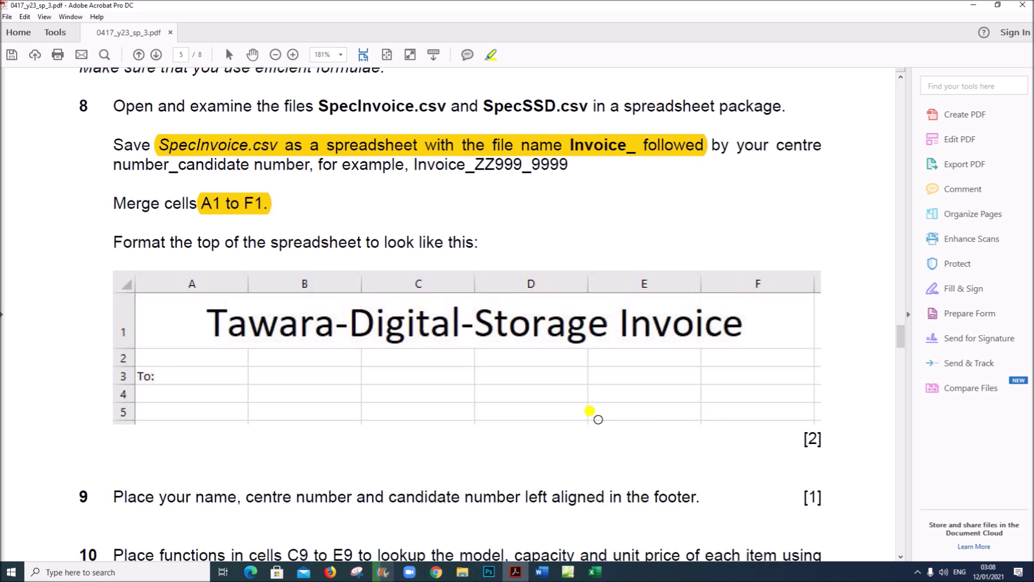
Scroll to question 9 and highlight its left-aligned name, centre and candidate number footer instruction.
{"action": "scroll", "coordinate": [595, 416], "scroll_direction": "down", "scroll_amount": 1}
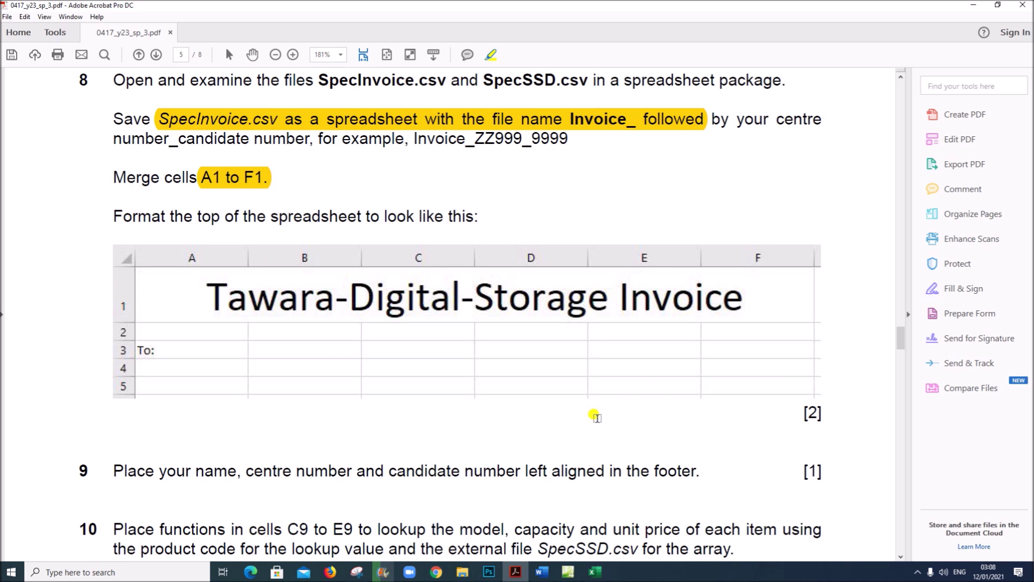
{"action": "scroll", "coordinate": [596, 417], "scroll_direction": "down", "scroll_amount": 1}
{"action": "scroll", "coordinate": [595, 416], "scroll_direction": "down", "scroll_amount": 2}
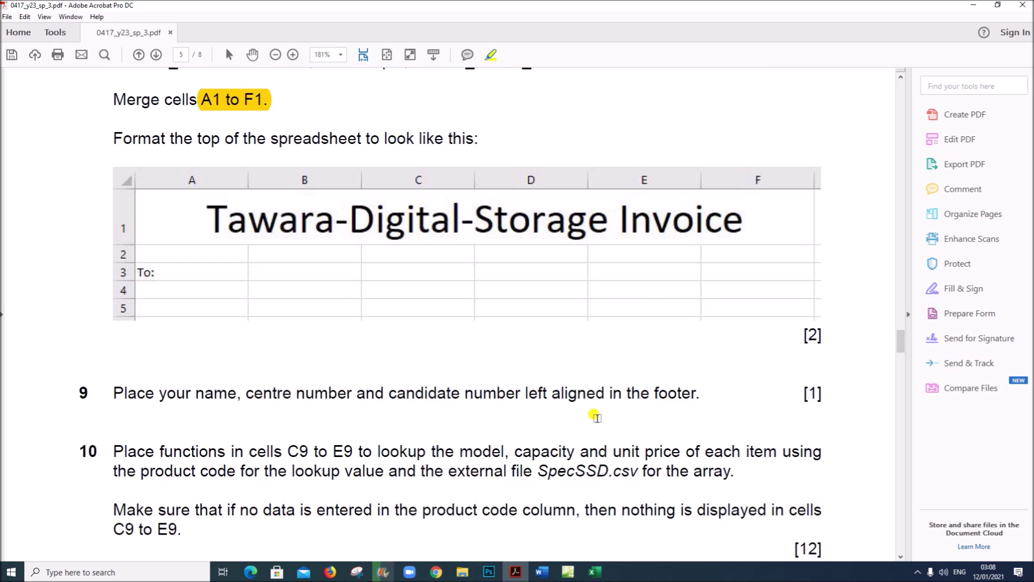
{"action": "scroll", "coordinate": [595, 417], "scroll_direction": "down", "scroll_amount": 1}
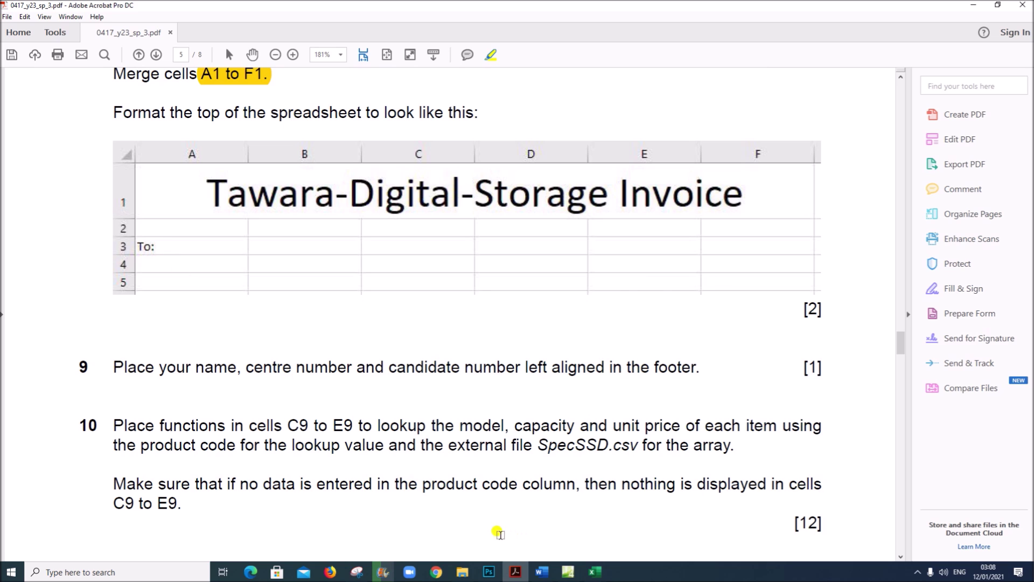
{"action": "scroll", "coordinate": [328, 450], "scroll_direction": "down", "scroll_amount": 3}
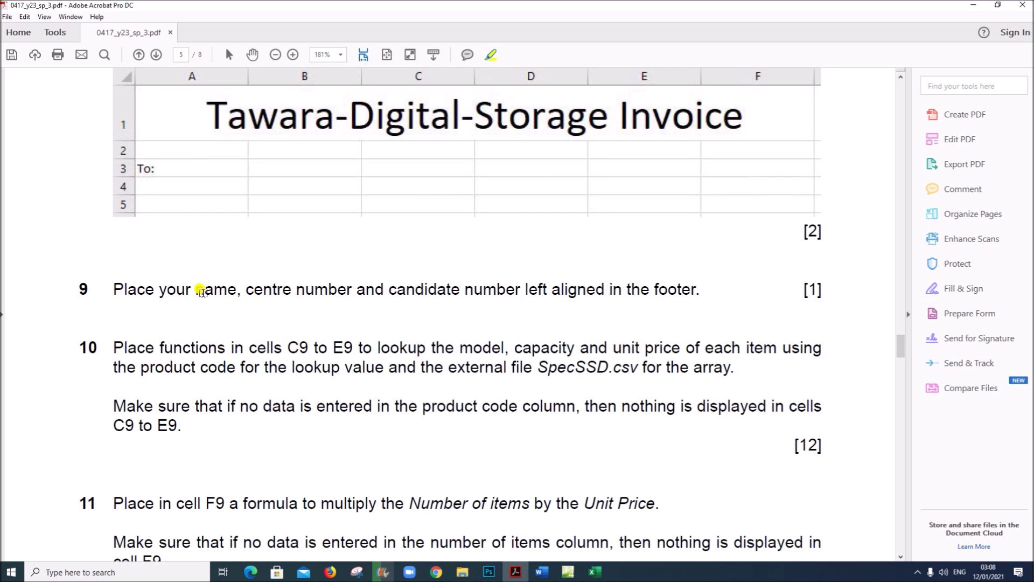
{"action": "left_click_drag", "start_coordinate": [192, 286], "coordinate": [701, 289]}
{"action": "mouse_move", "coordinate": [595, 571]}
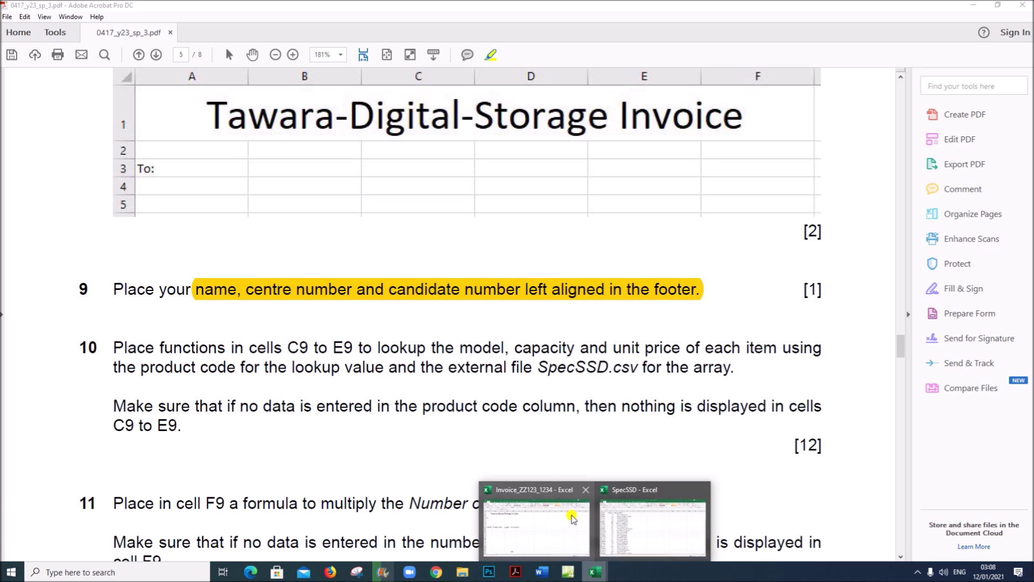
{"action": "left_click", "coordinate": [544, 515]}
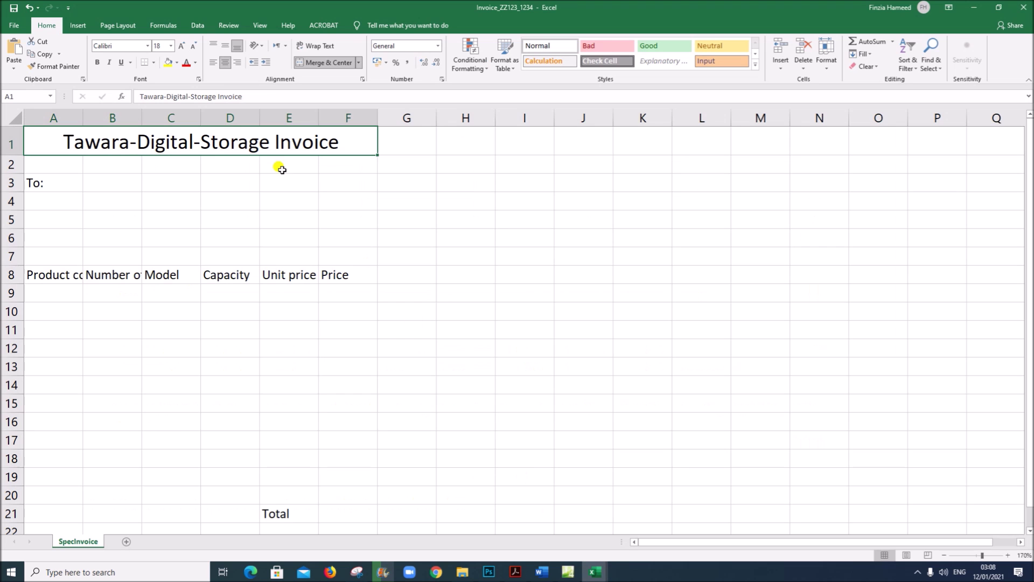
Open Header & Footer from the Insert tab and go to the left footer section.
{"action": "left_click", "coordinate": [76, 31]}
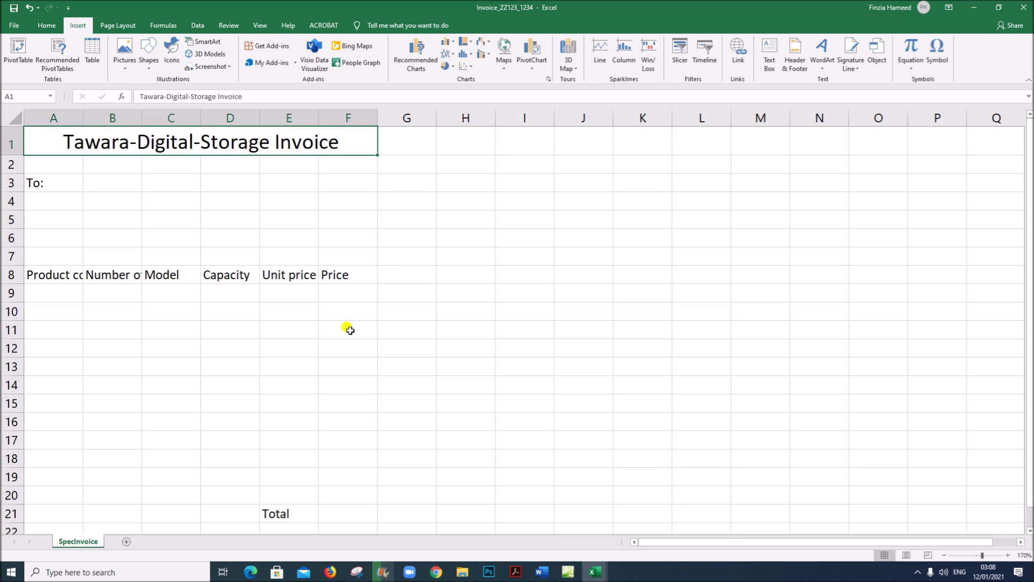
{"action": "left_click", "coordinate": [795, 52]}
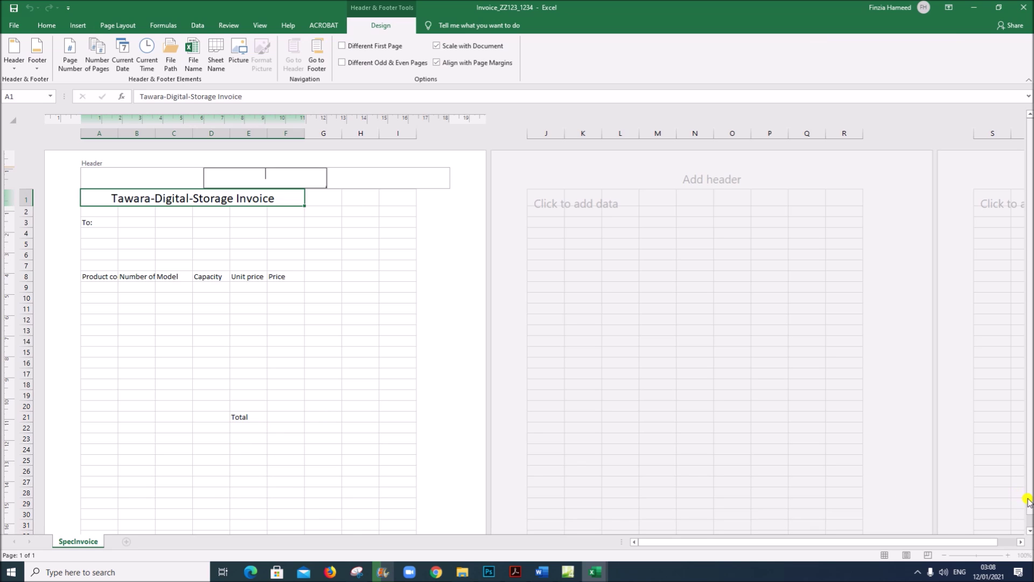
{"action": "left_click", "coordinate": [1029, 530]}
{"action": "scroll", "coordinate": [1029, 532], "scroll_direction": "down", "scroll_amount": 4}
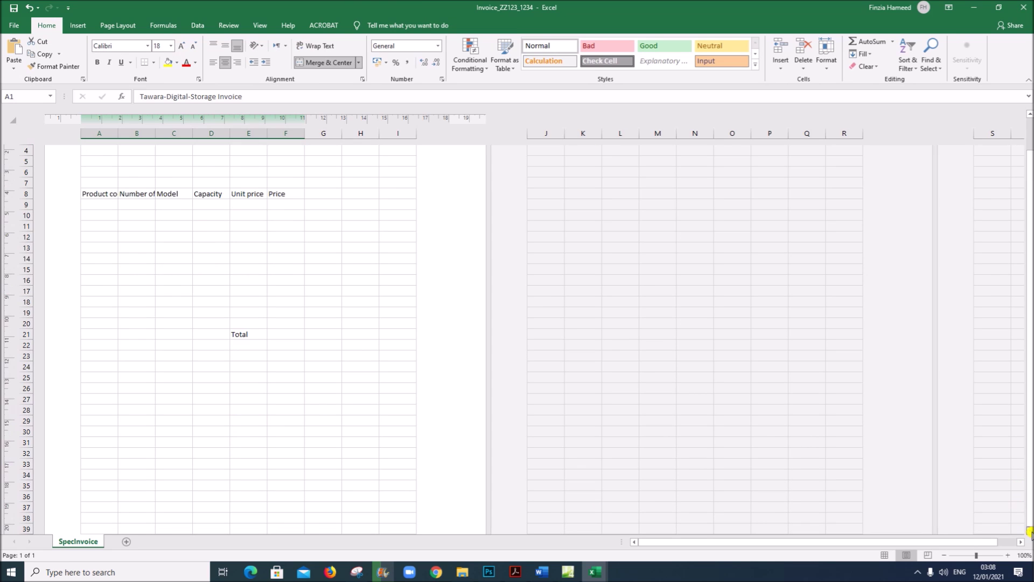
{"action": "scroll", "coordinate": [1030, 531], "scroll_direction": "down", "scroll_amount": 2}
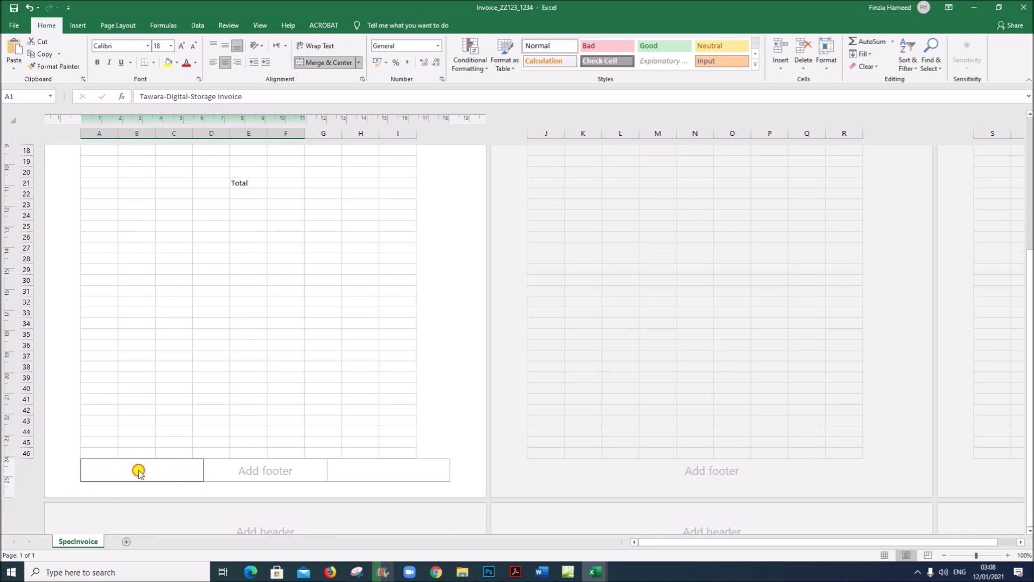
{"action": "left_click", "coordinate": [138, 472]}
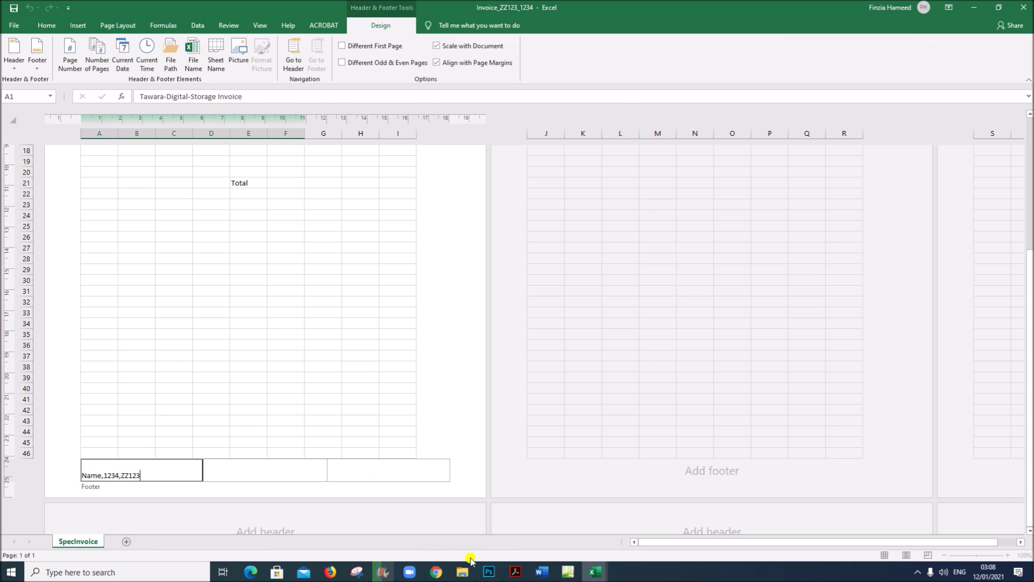
Fill the left footer with the name, centre number and candidate number, then return to Normal view.
{"action": "left_click", "coordinate": [515, 571]}
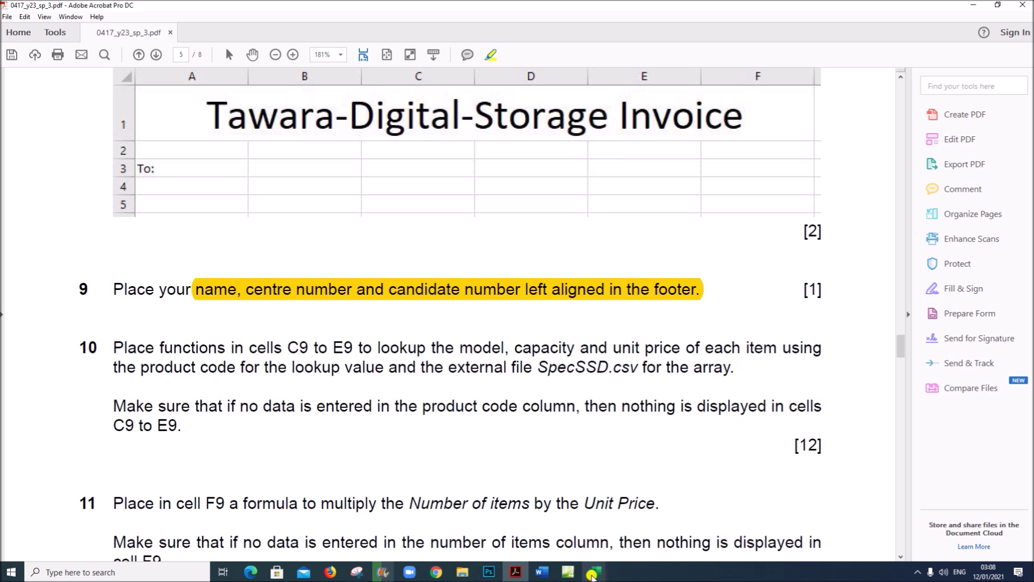
{"action": "mouse_move", "coordinate": [592, 570]}
{"action": "left_click", "coordinate": [571, 534]}
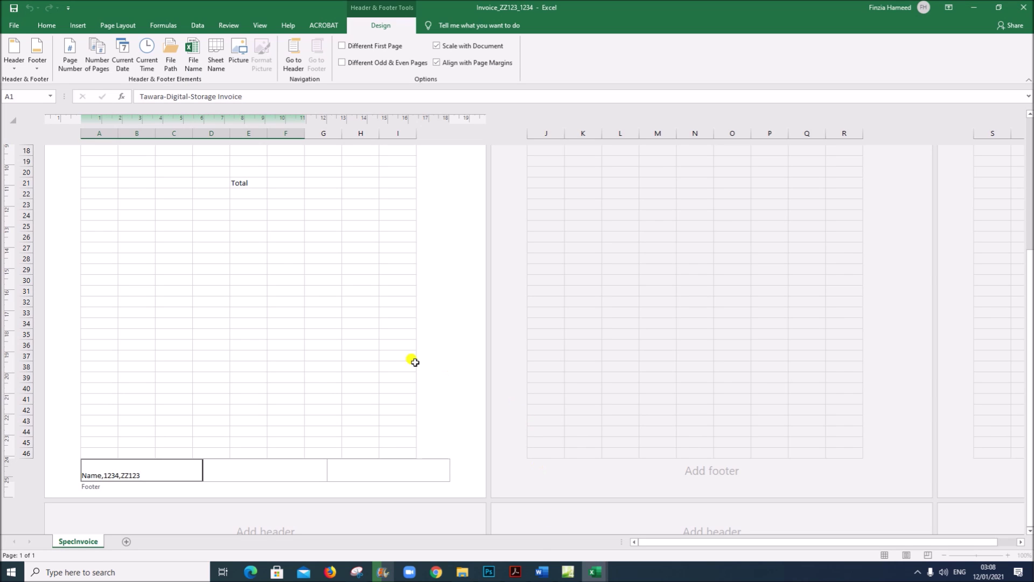
{"action": "left_click", "coordinate": [399, 354]}
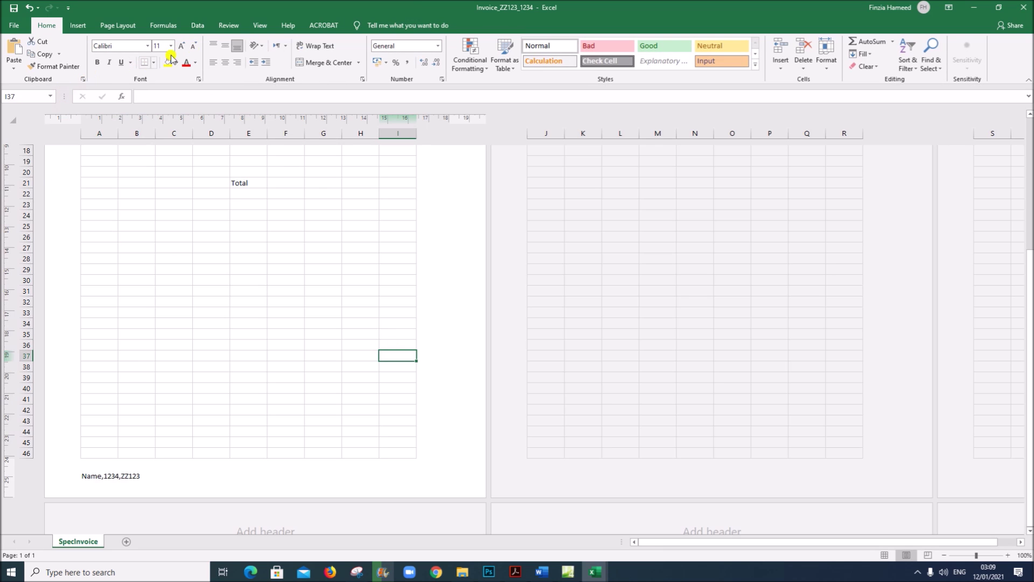
{"action": "left_click", "coordinate": [260, 25]}
{"action": "left_click", "coordinate": [13, 48]}
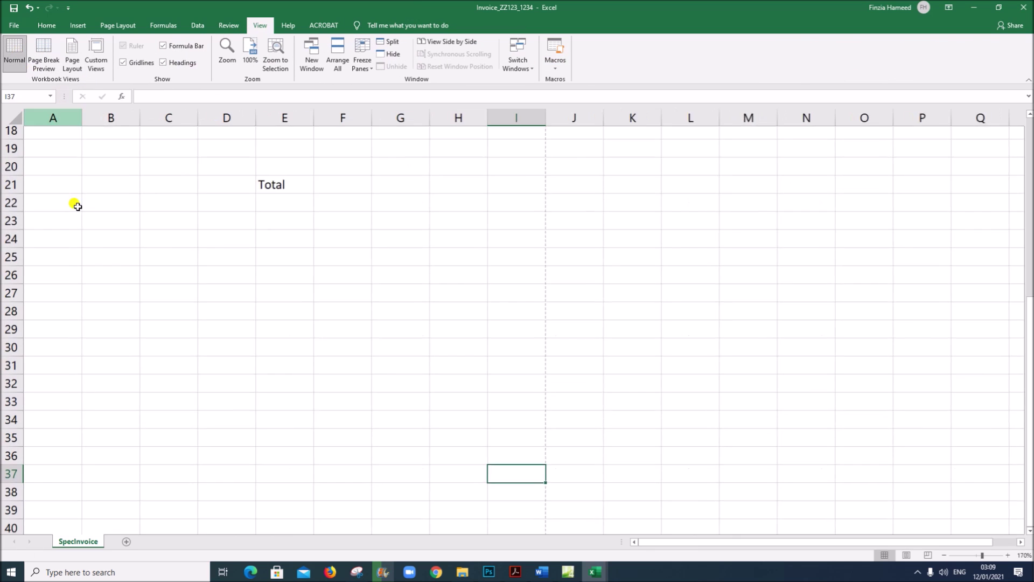
{"action": "scroll", "coordinate": [210, 352], "scroll_direction": "up", "scroll_amount": 5}
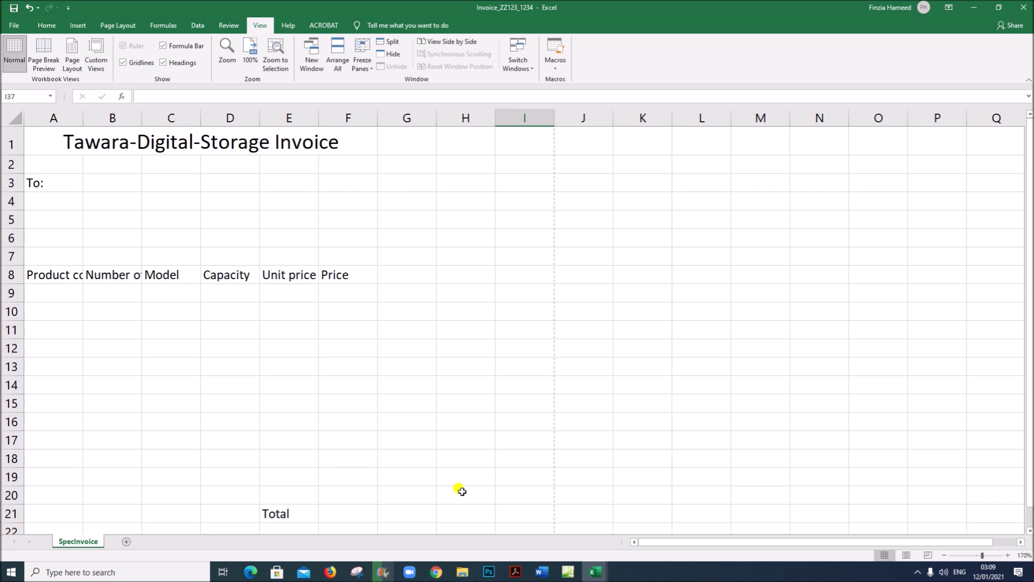
{"action": "left_click", "coordinate": [515, 571]}
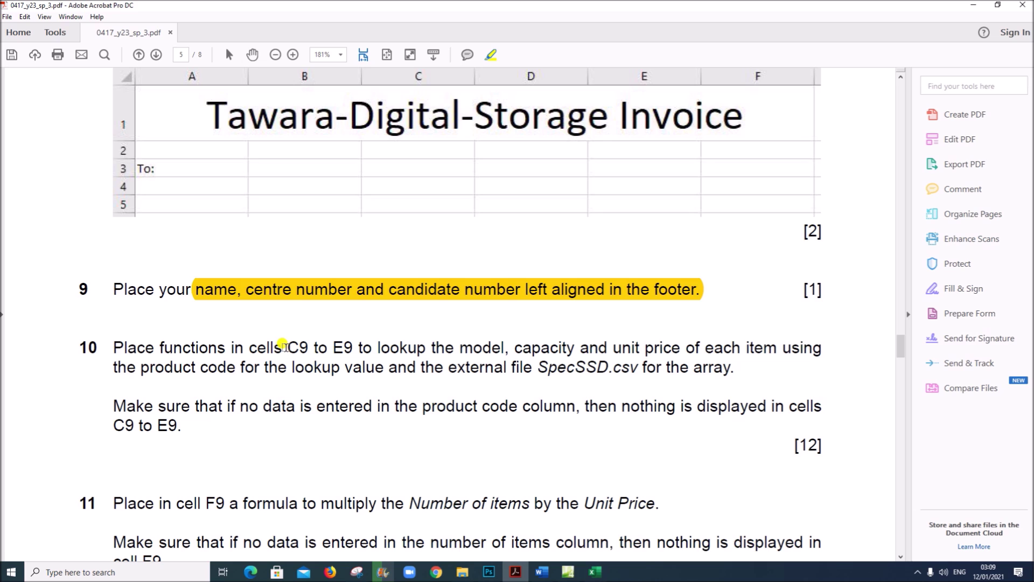
Highlight question 10's instruction to look up model, capacity and unit price into C9:E9.
{"action": "left_click_drag", "start_coordinate": [284, 344], "coordinate": [734, 367]}
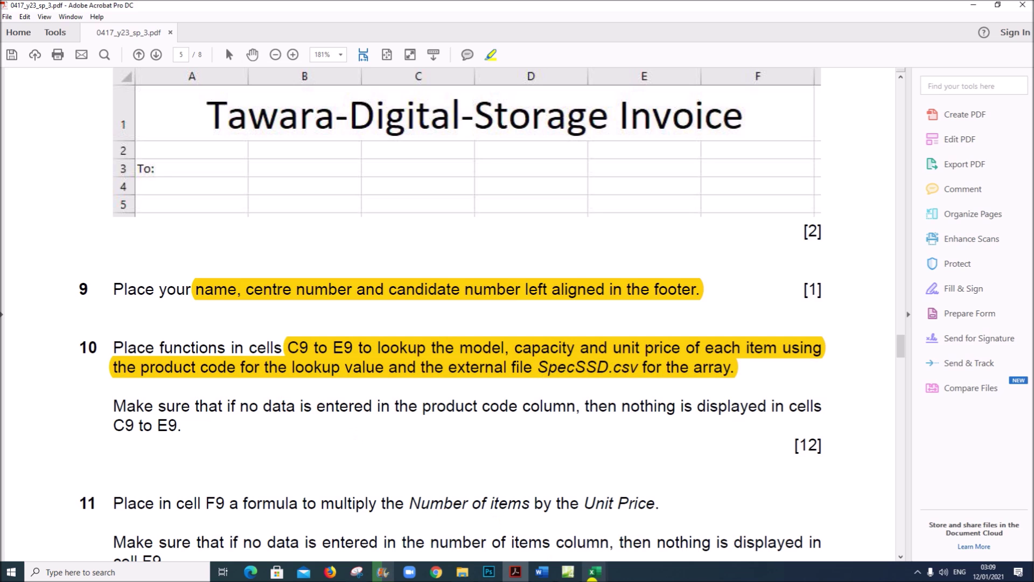
{"action": "mouse_move", "coordinate": [596, 575]}
{"action": "left_click", "coordinate": [528, 536]}
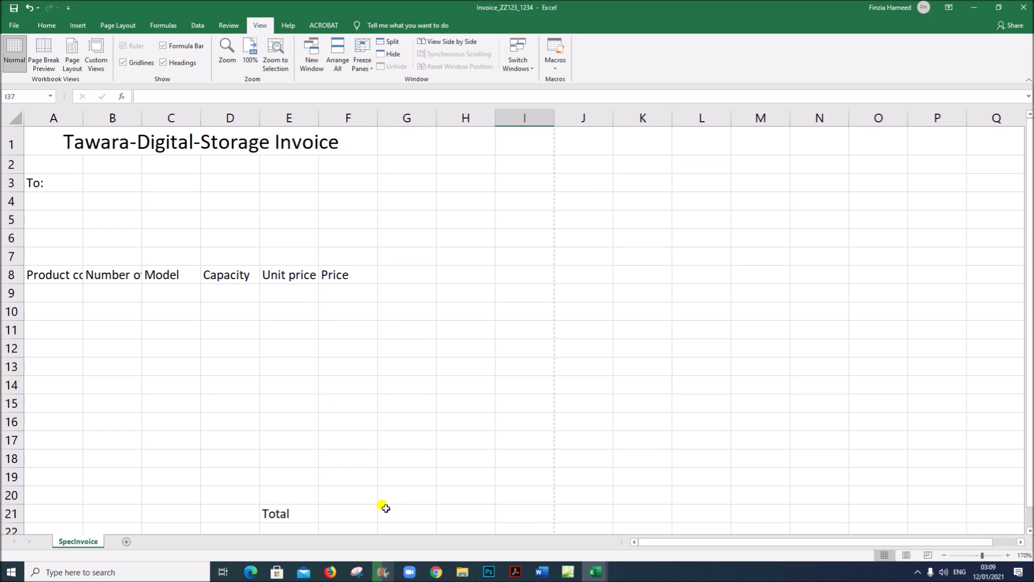
Select the whole sheet, AutoFit all column widths, then check cells C9, D9, E9 and A9.
{"action": "left_click", "coordinate": [14, 119]}
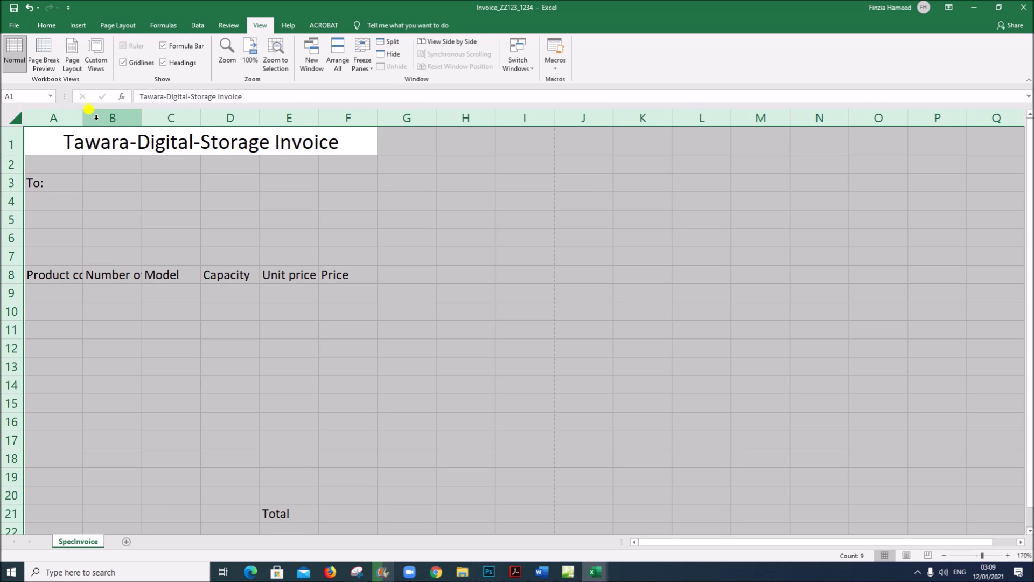
{"action": "double_click", "coordinate": [84, 118]}
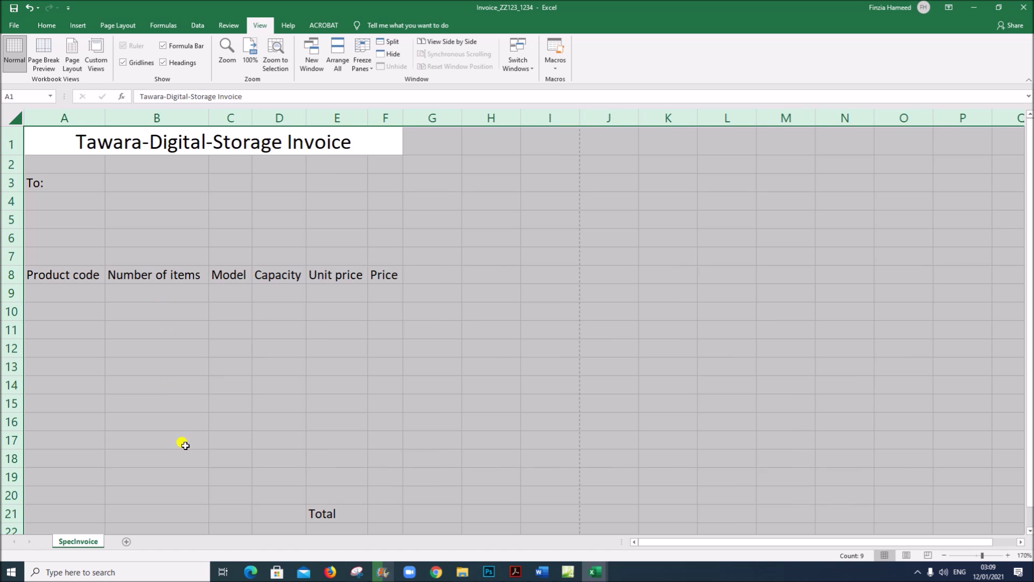
{"action": "left_click", "coordinate": [231, 289]}
{"action": "left_click", "coordinate": [272, 293]}
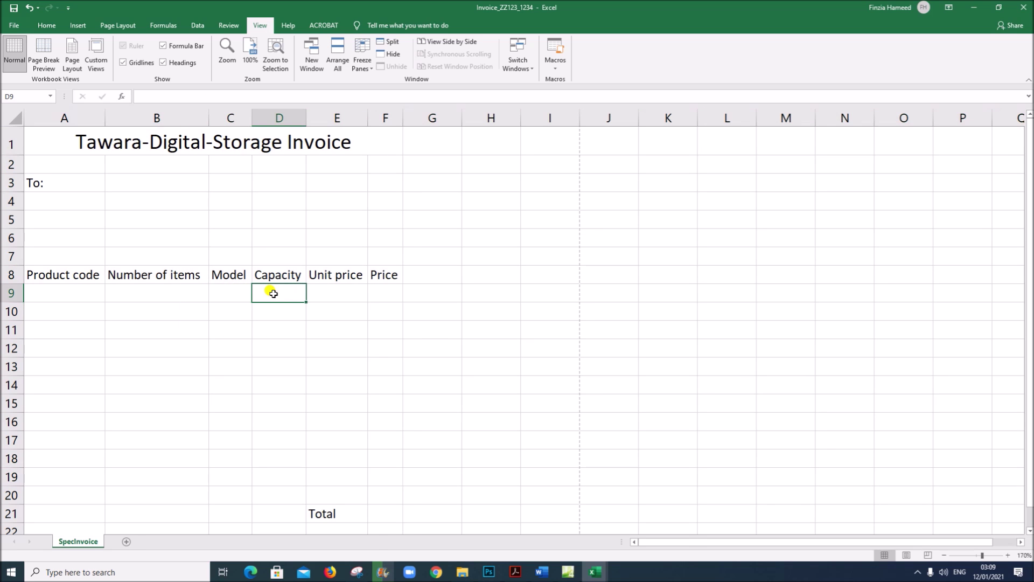
{"action": "left_click", "coordinate": [346, 292]}
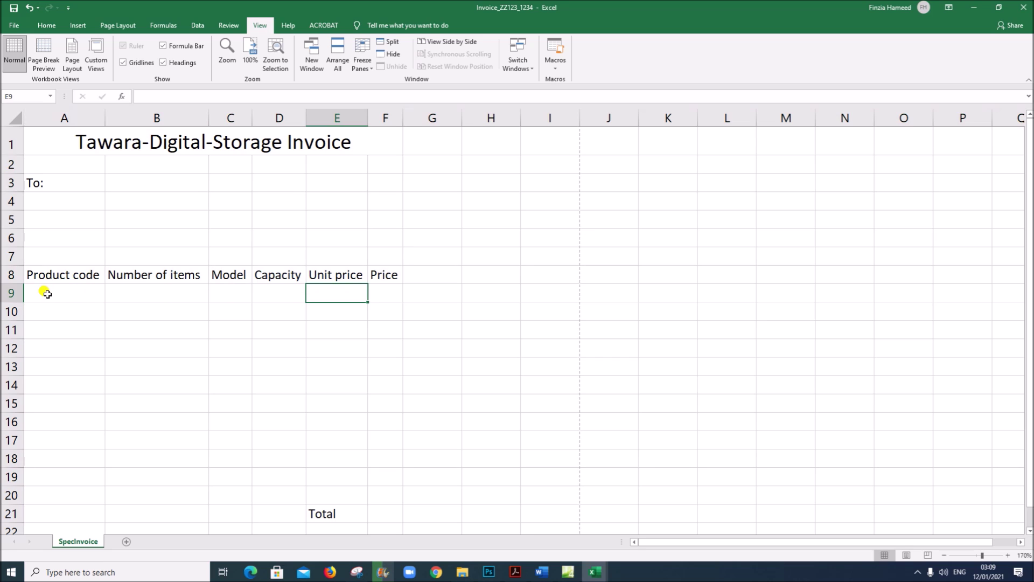
{"action": "left_click", "coordinate": [48, 294]}
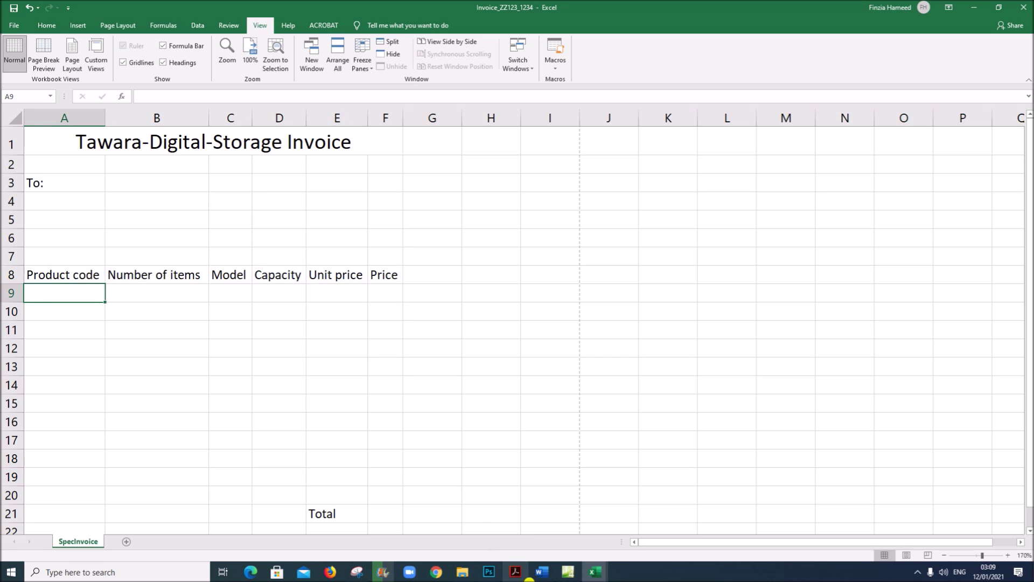
{"action": "left_click", "coordinate": [596, 573]}
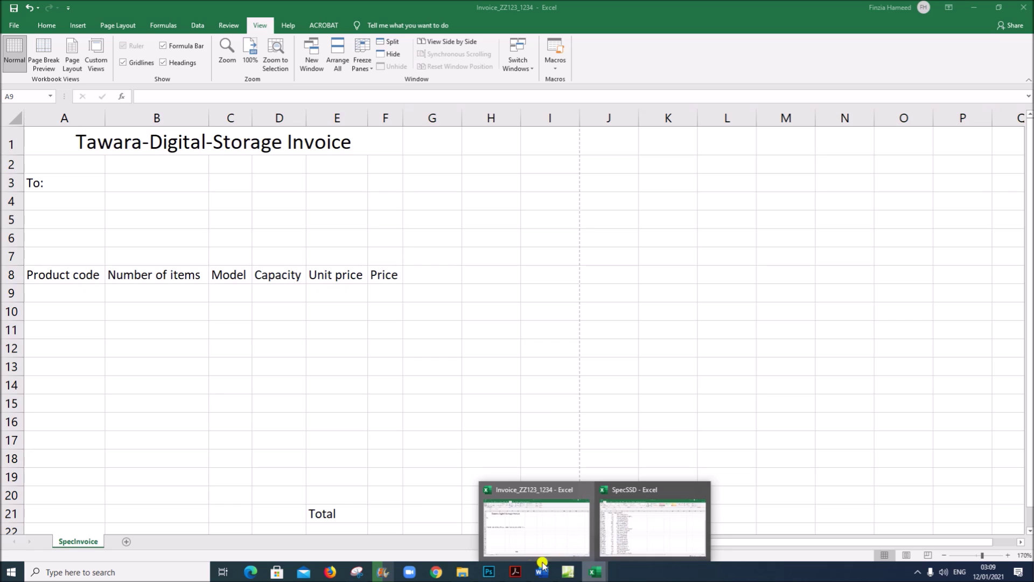
{"action": "left_click", "coordinate": [515, 572]}
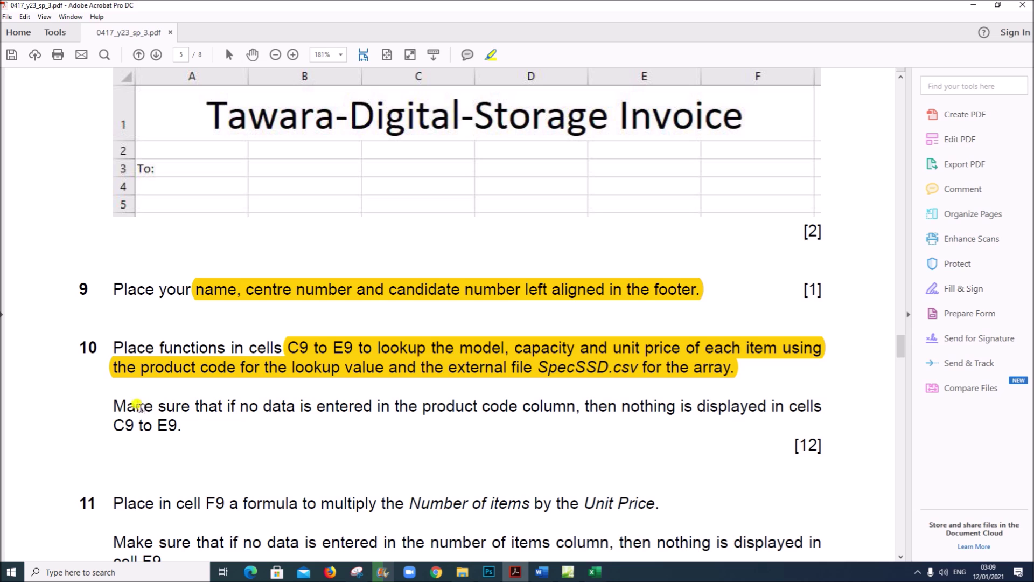
Highlight the 'Make sure that if no data is entered…' condition keeping C9:E9 blank.
{"action": "left_click_drag", "start_coordinate": [110, 403], "coordinate": [179, 430]}
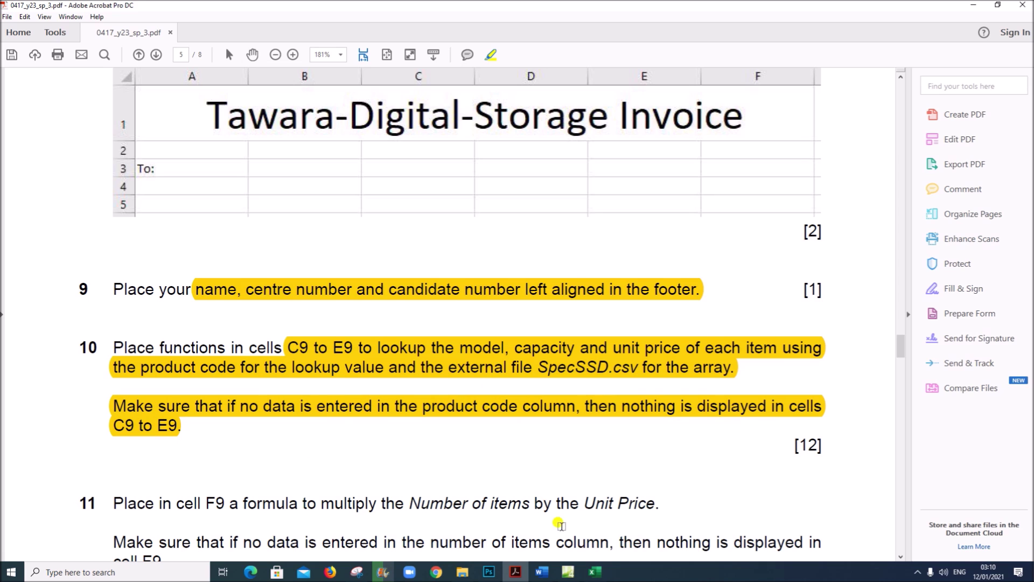
{"action": "mouse_move", "coordinate": [591, 575]}
{"action": "left_click", "coordinate": [500, 520]}
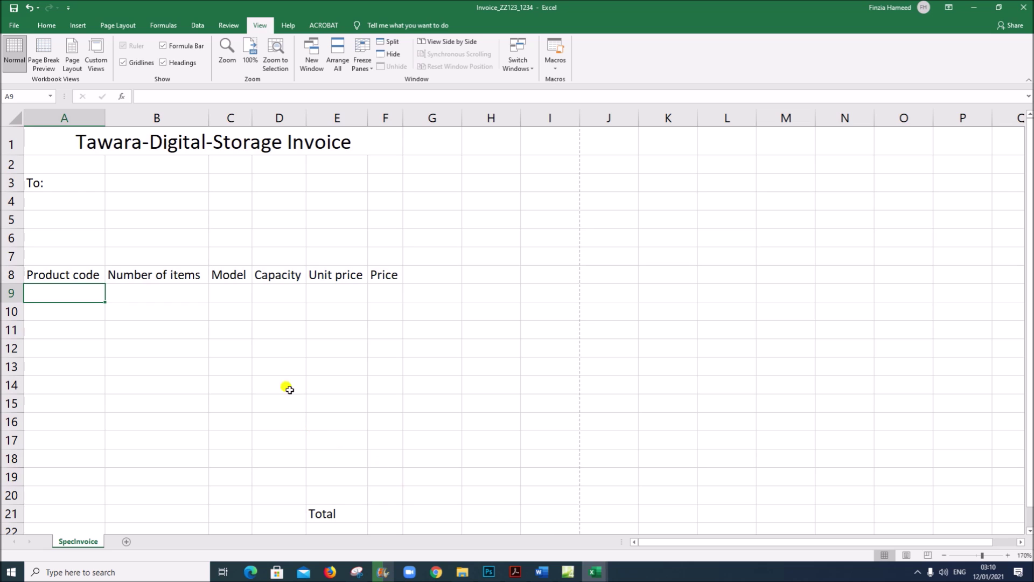
Start a VLOOKUP in C9 that uses A9 as the lookup value.
{"action": "left_click", "coordinate": [231, 293]}
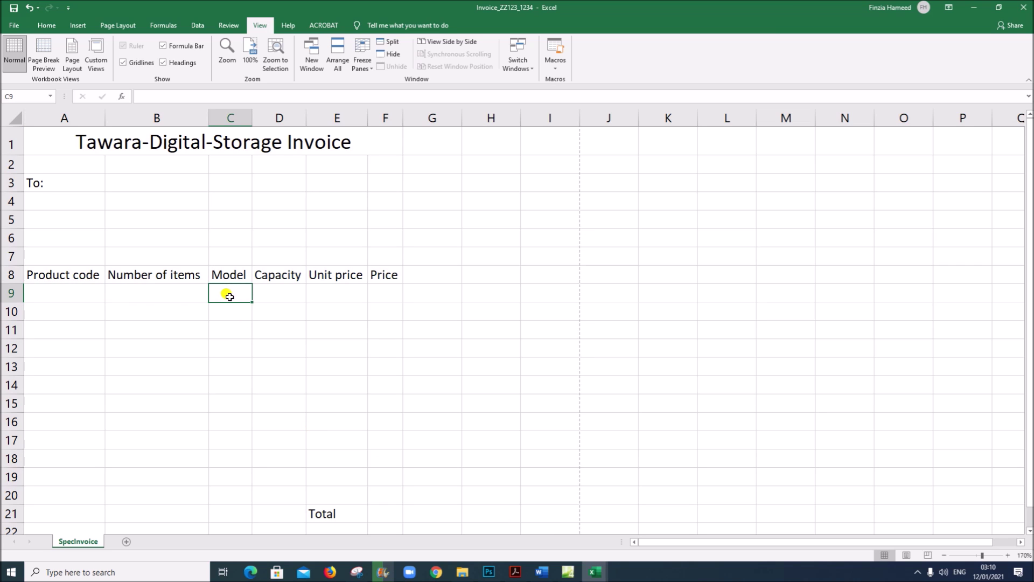
{"action": "left_click", "coordinate": [71, 292]}
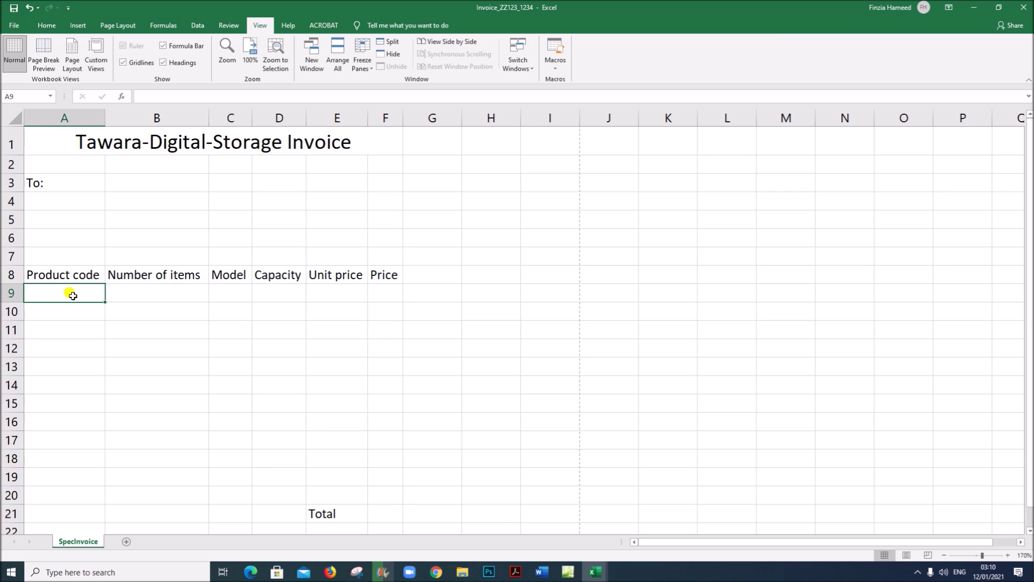
{"action": "left_click", "coordinate": [226, 294]}
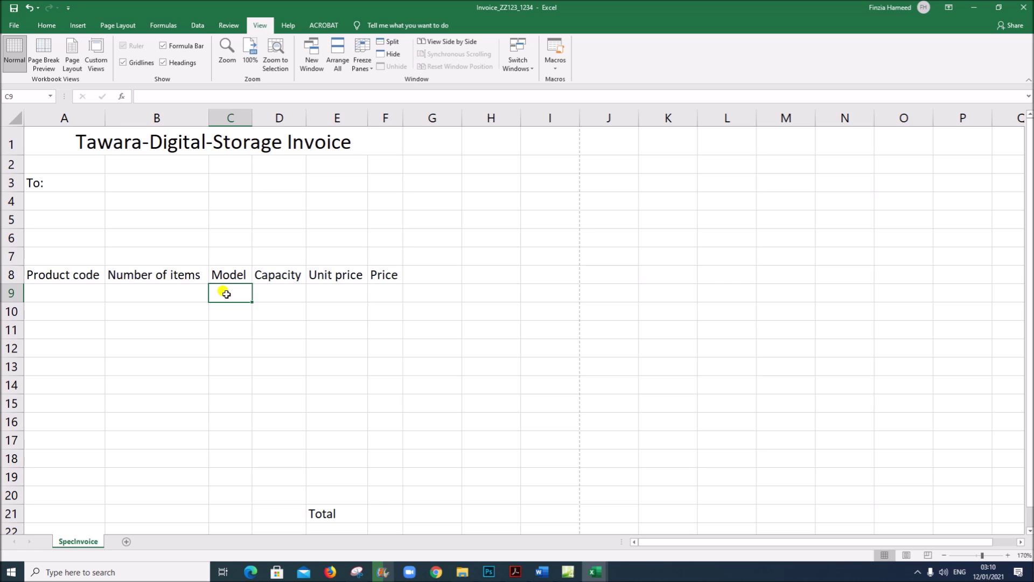
{"action": "type", "text": "=VLOOKUP("}
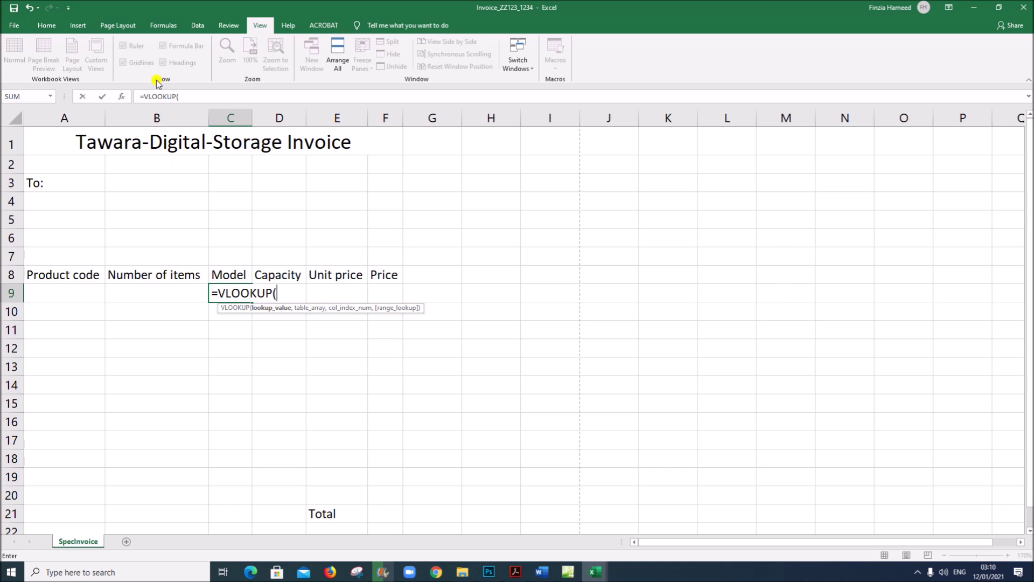
{"action": "left_click", "coordinate": [123, 98]}
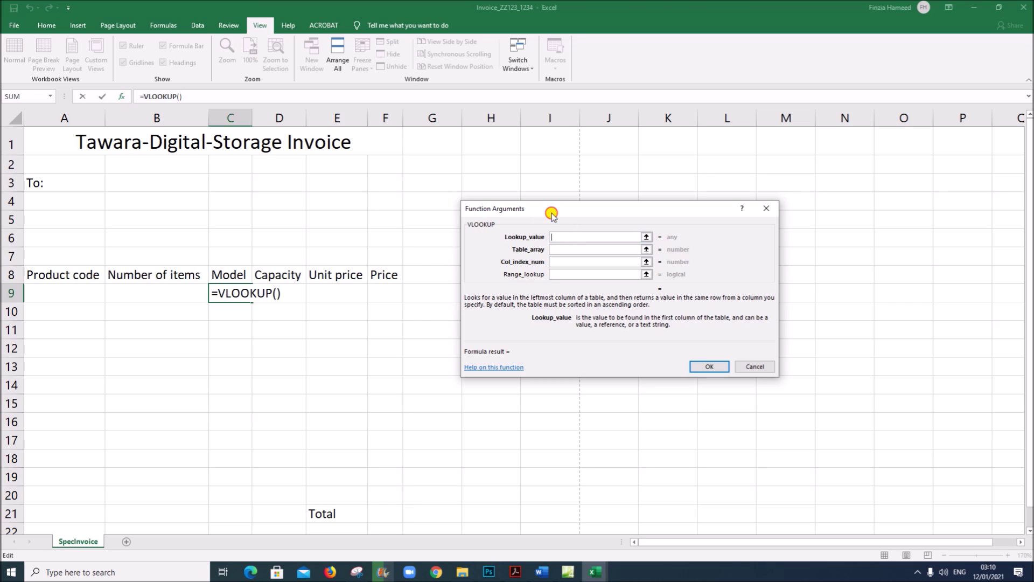
{"action": "left_click_drag", "start_coordinate": [551, 214], "coordinate": [519, 225]}
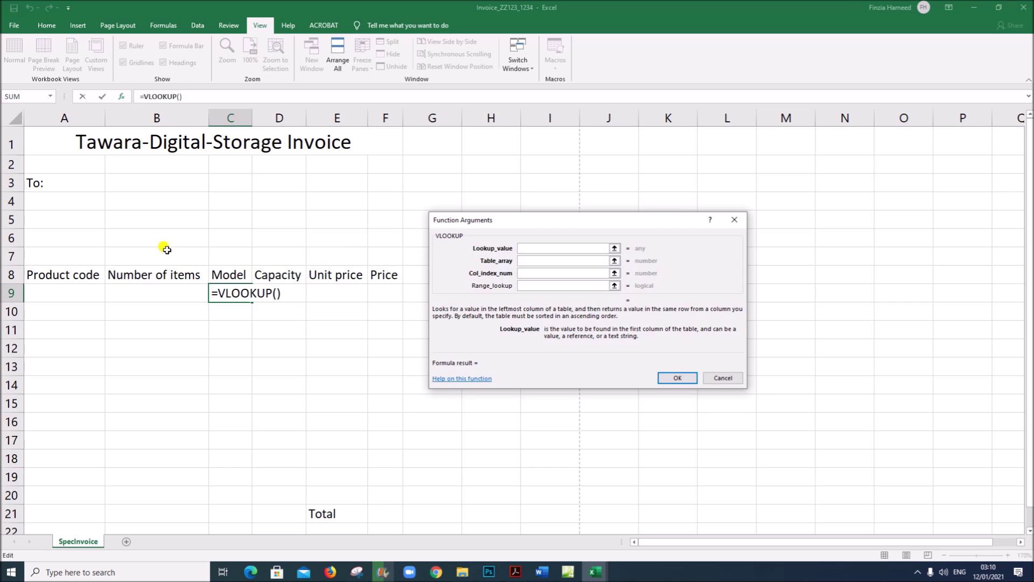
{"action": "left_click", "coordinate": [68, 294]}
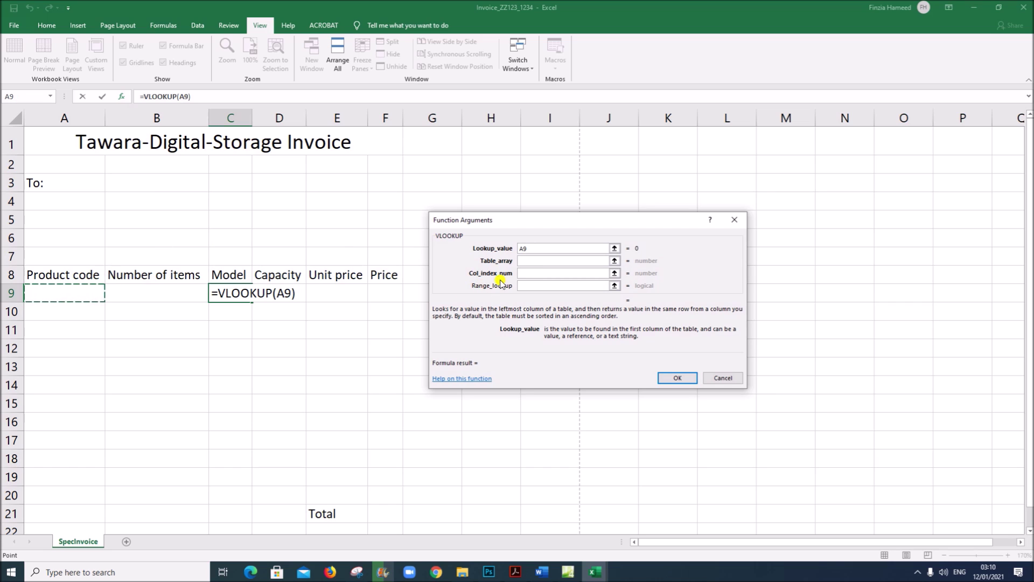
{"action": "left_click", "coordinate": [522, 261]}
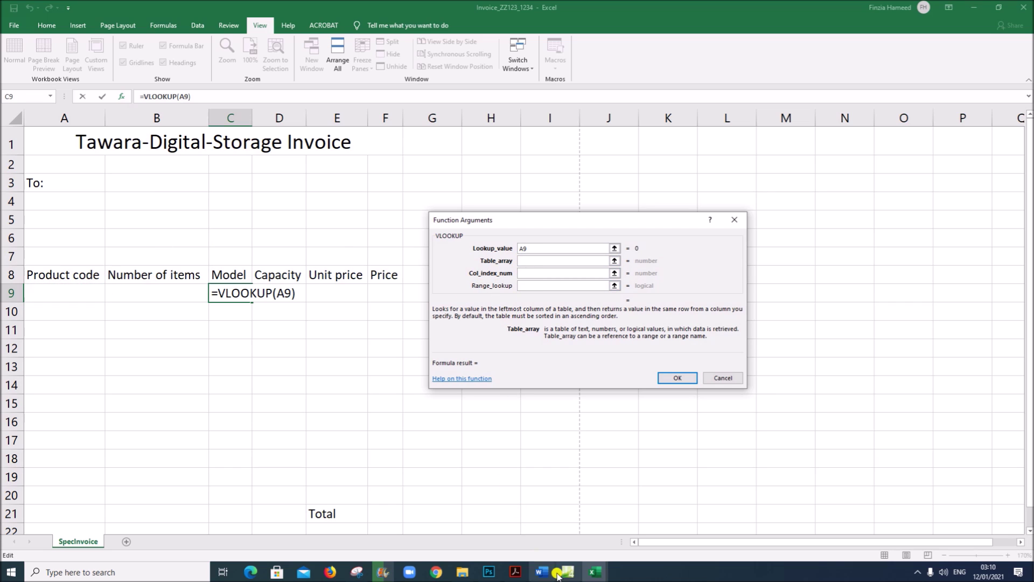
Set the lookup table to SpecSSD.csv!$A$2:$D$106, column 4, exact match (0), and confirm.
{"action": "left_click", "coordinate": [597, 572]}
{"action": "left_click", "coordinate": [639, 539]}
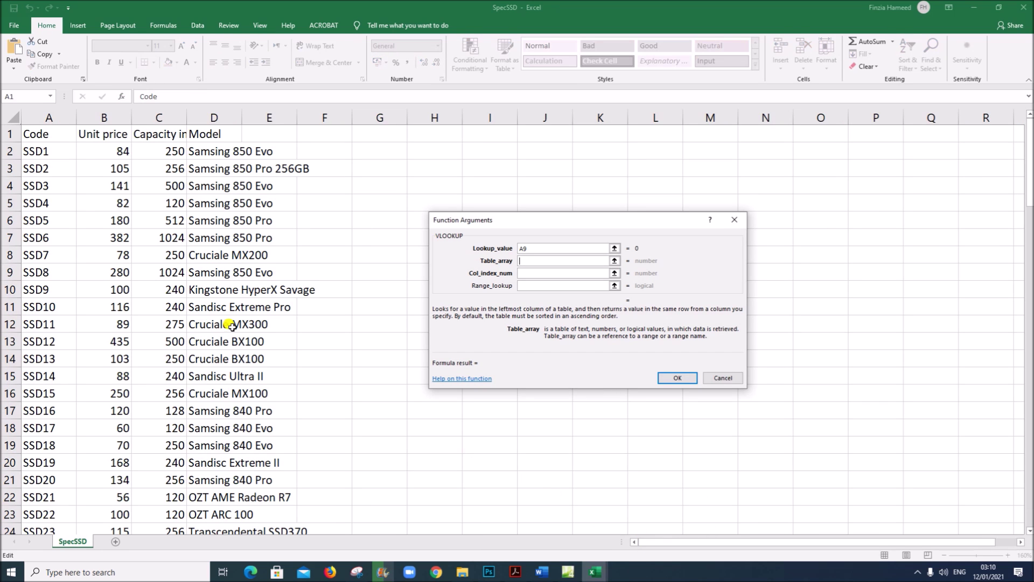
{"action": "left_click_drag", "start_coordinate": [52, 154], "coordinate": [205, 481]}
{"action": "scroll", "coordinate": [377, 334], "scroll_direction": "up", "scroll_amount": 20}
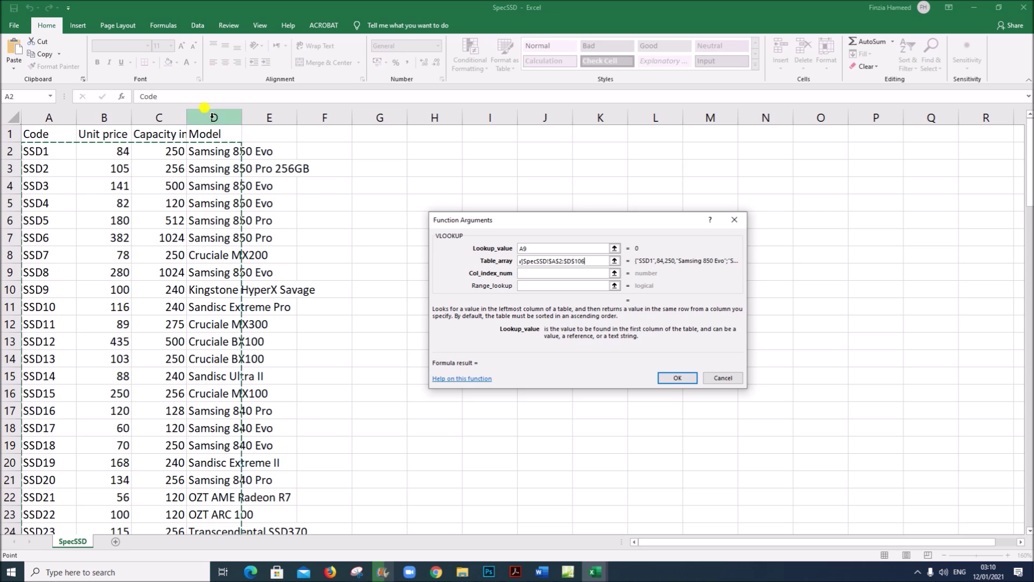
{"action": "left_click", "coordinate": [525, 275]}
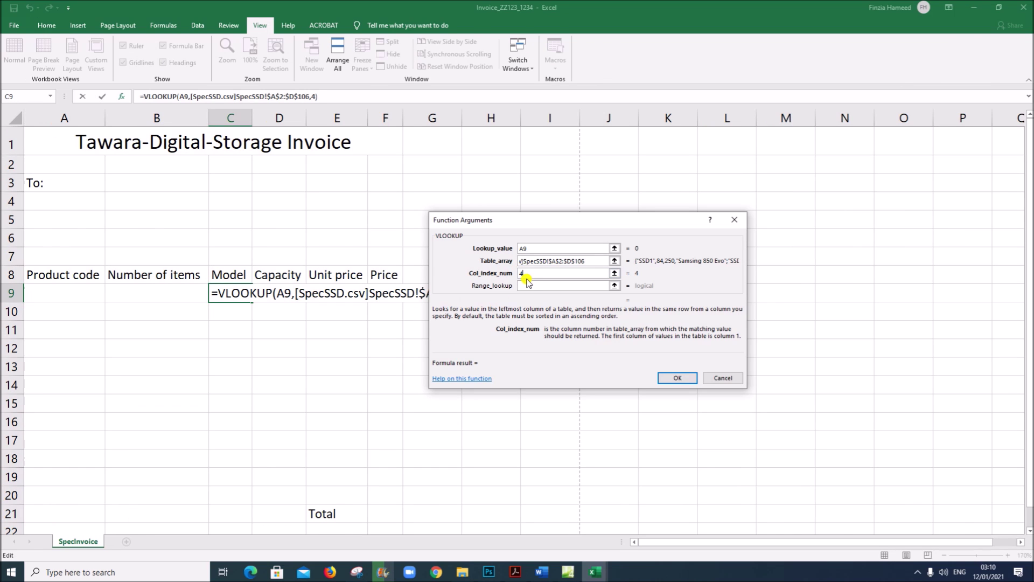
{"action": "left_click", "coordinate": [525, 286]}
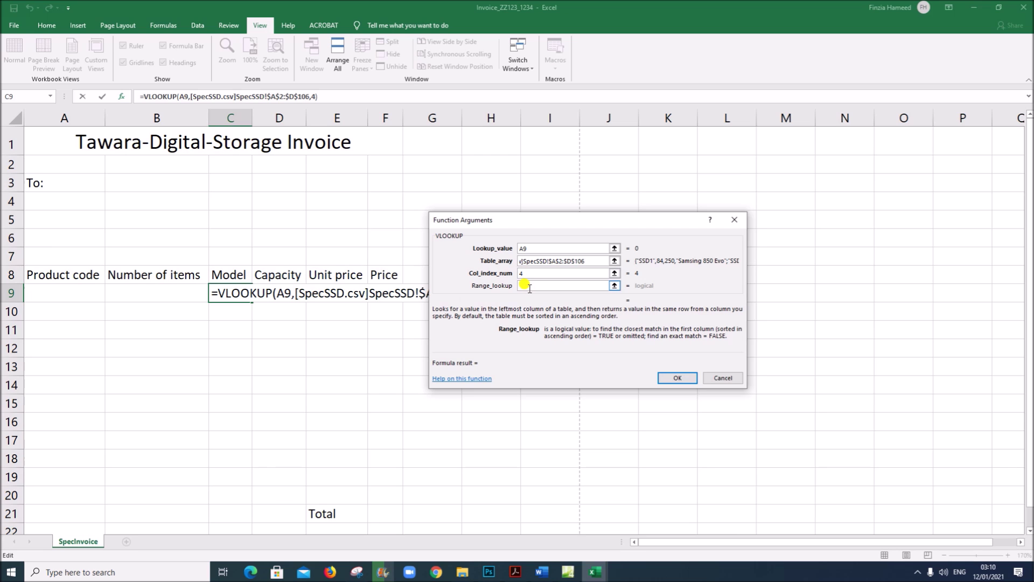
{"action": "left_click", "coordinate": [666, 378]}
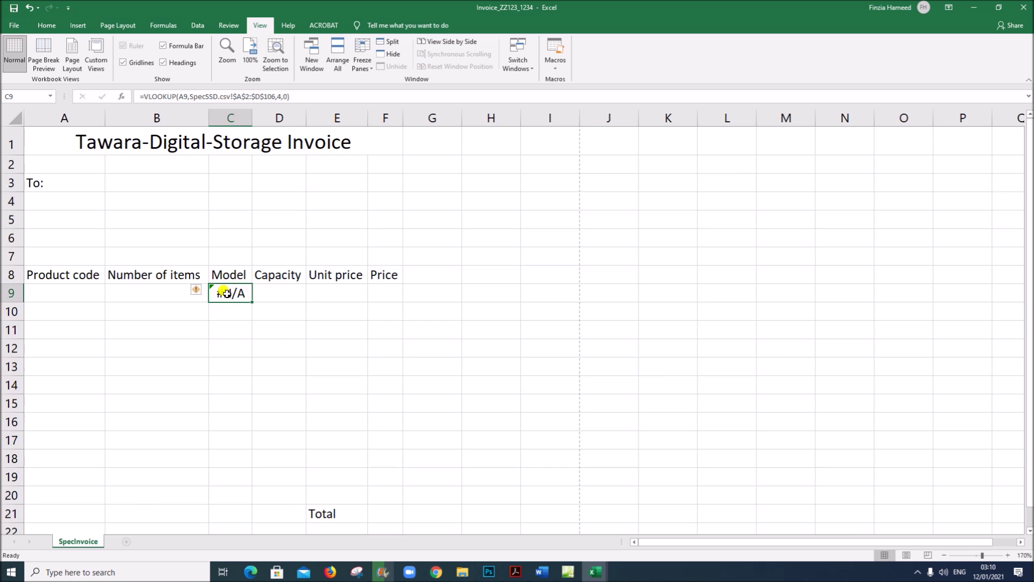
{"action": "left_click", "coordinate": [69, 294]}
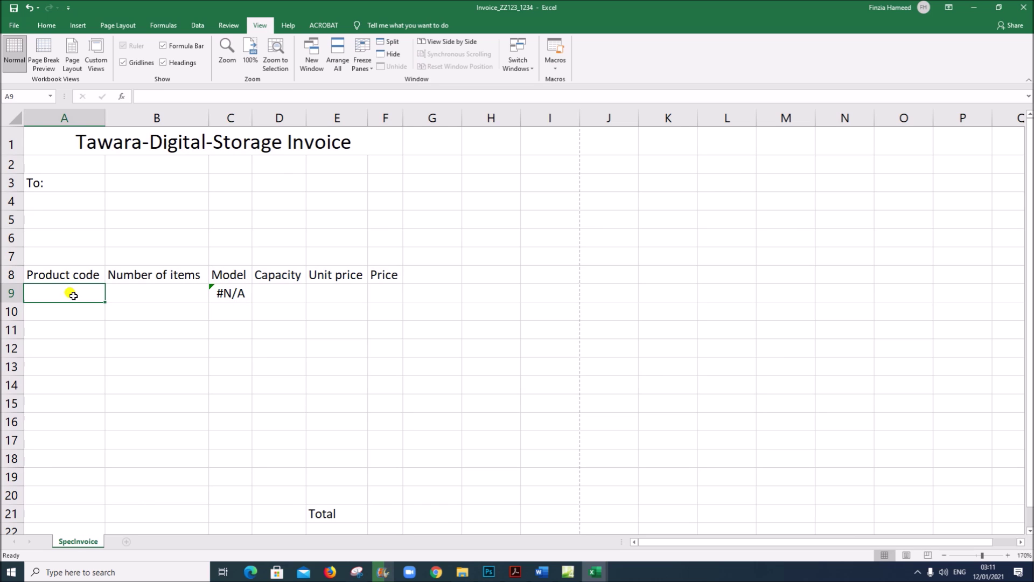
{"action": "left_click", "coordinate": [512, 573]}
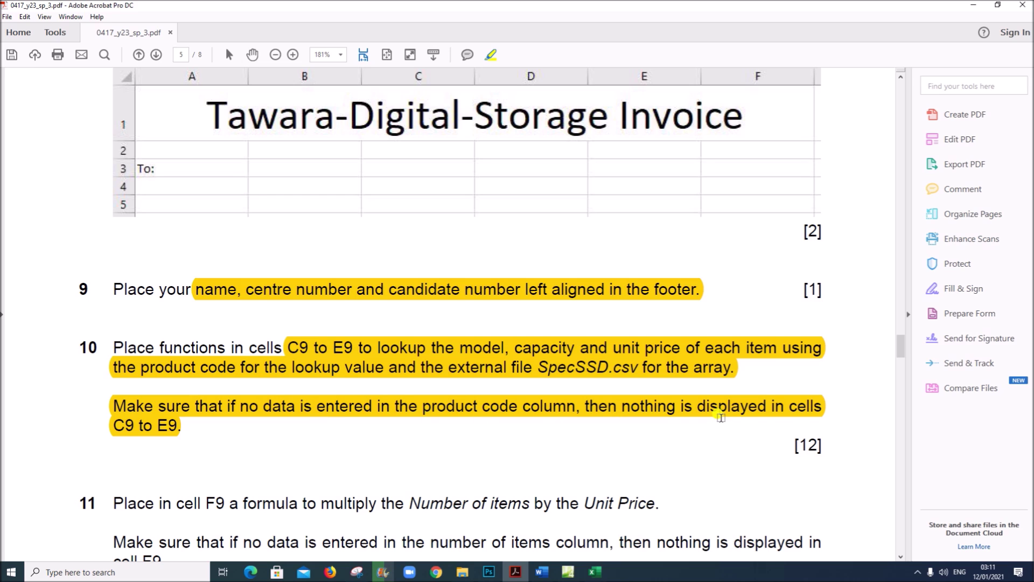
{"action": "left_click", "coordinate": [595, 572]}
{"action": "left_click", "coordinate": [533, 531]}
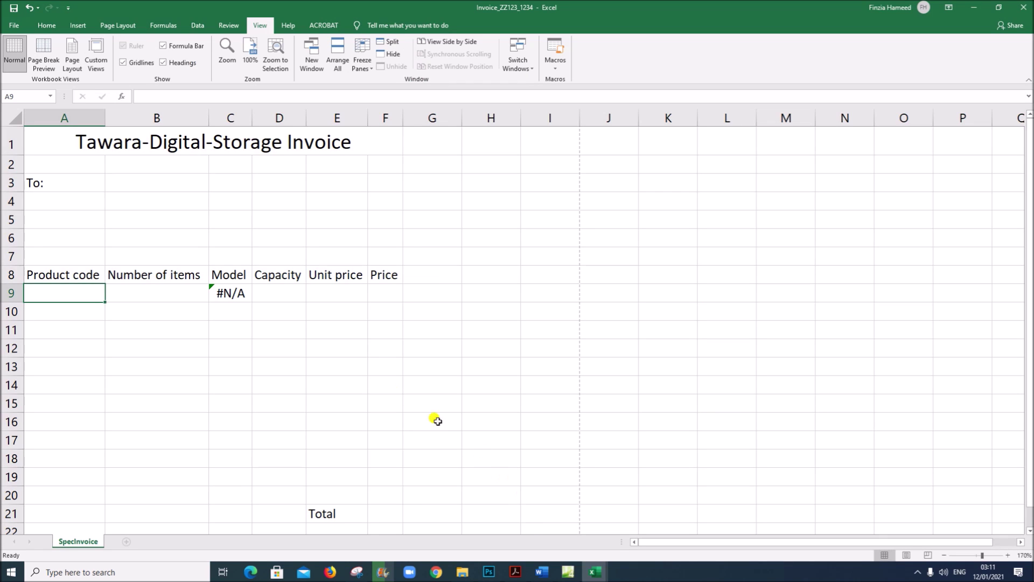
Wrap C9's VLOOKUP in IF(A9="","",...) so an empty code returns blank.
{"action": "double_click", "coordinate": [231, 293]}
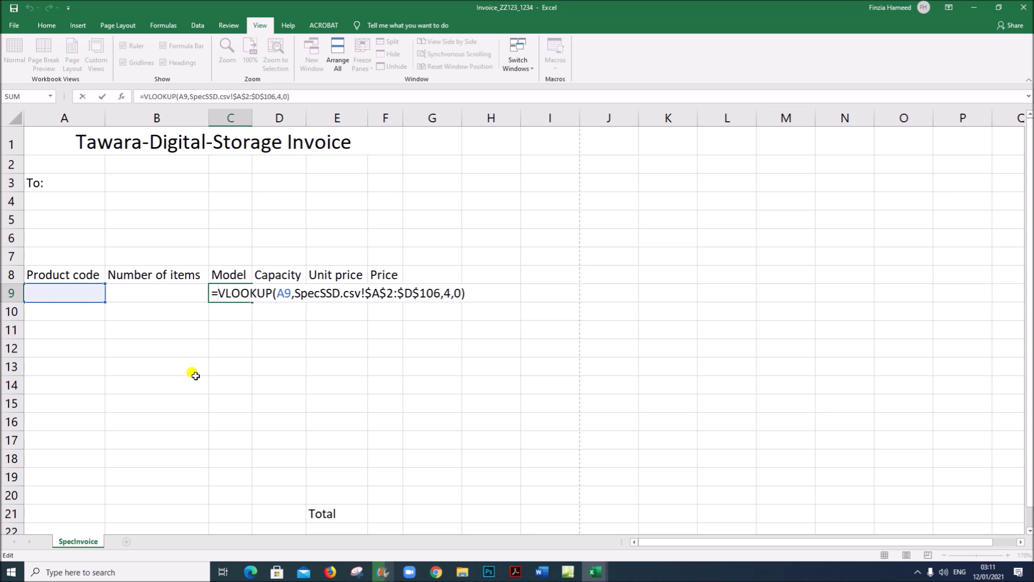
{"action": "type", "text": "IF("}
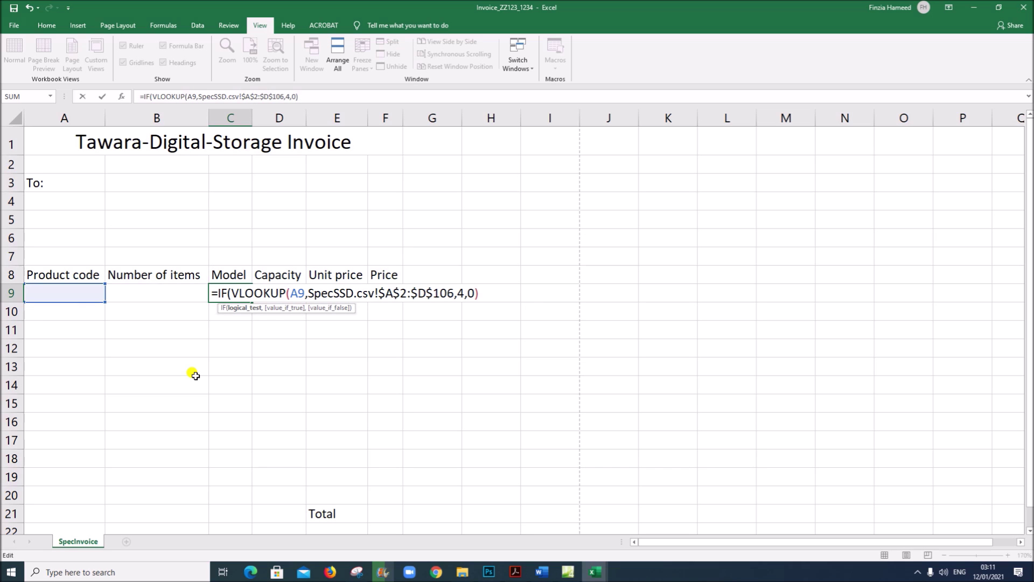
{"action": "left_click", "coordinate": [77, 294]}
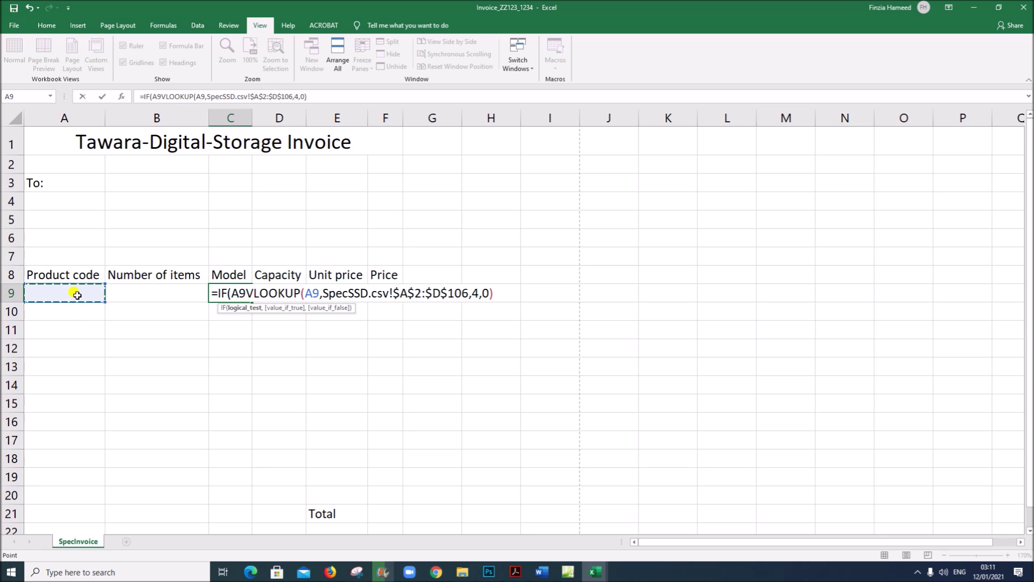
{"action": "type", "text": "="}
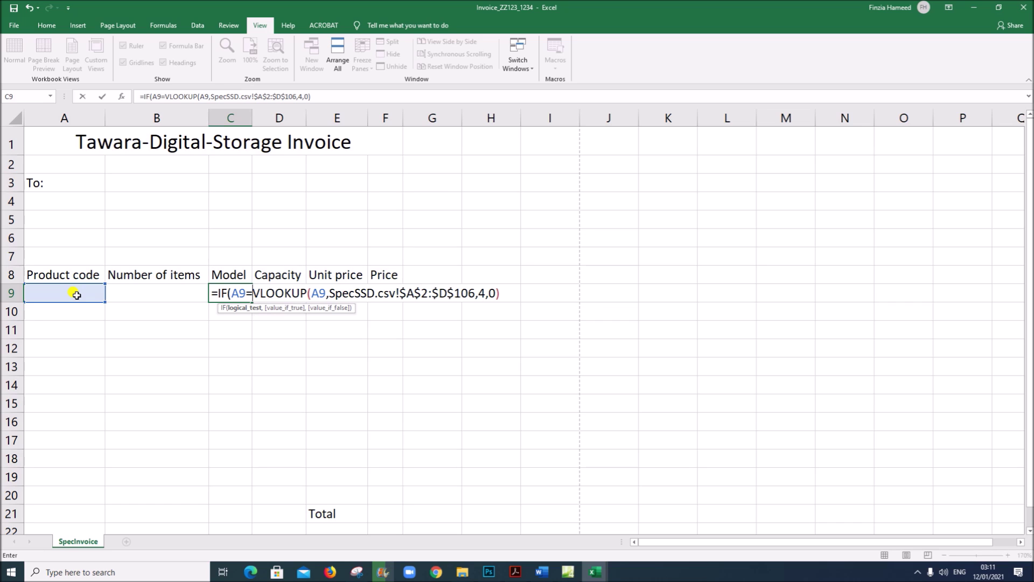
{"action": "type", "text": "\""}
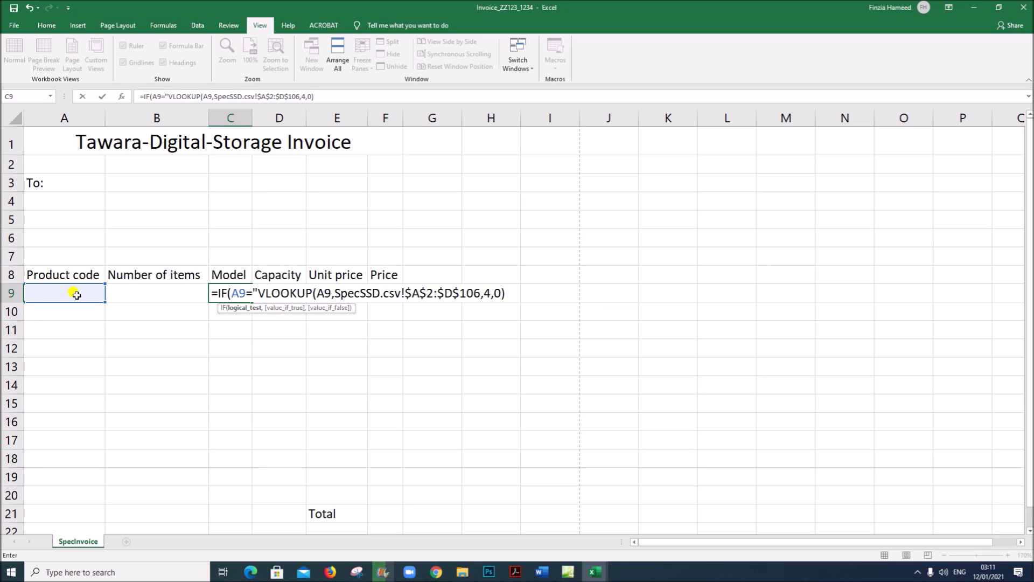
{"action": "type", "text": "\""}
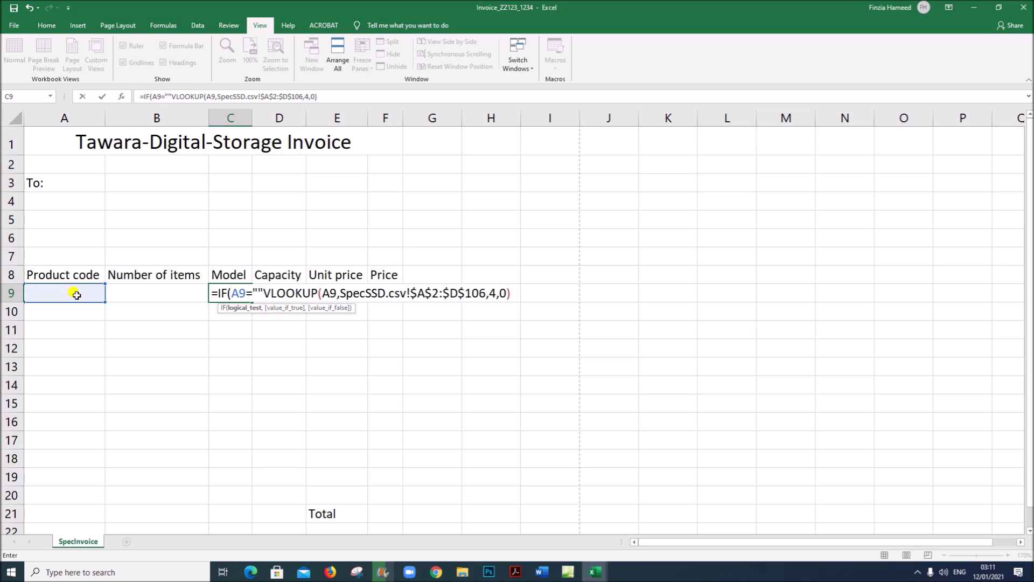
{"action": "type", "text": ","}
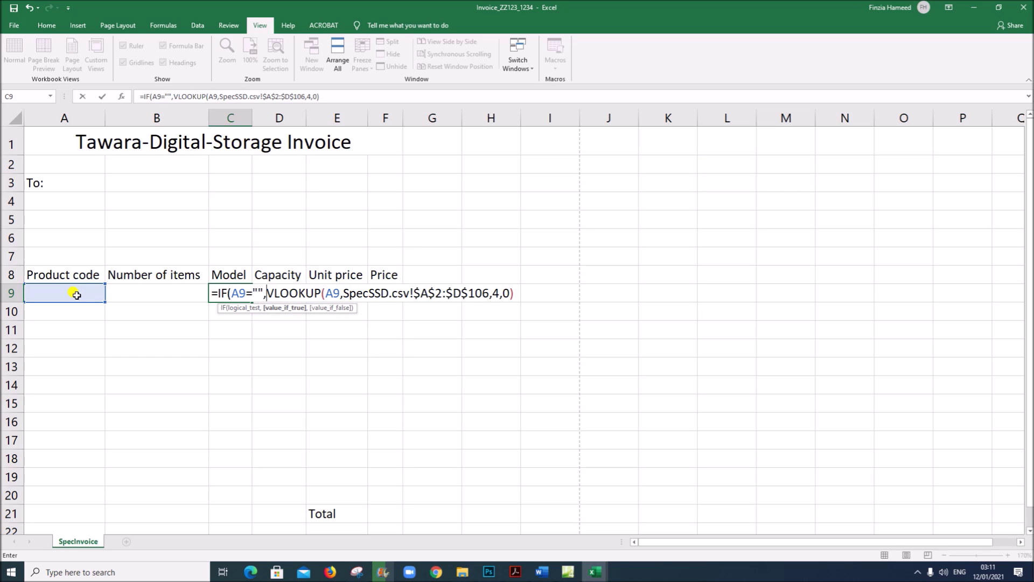
{"action": "type", "text": "\"\""}
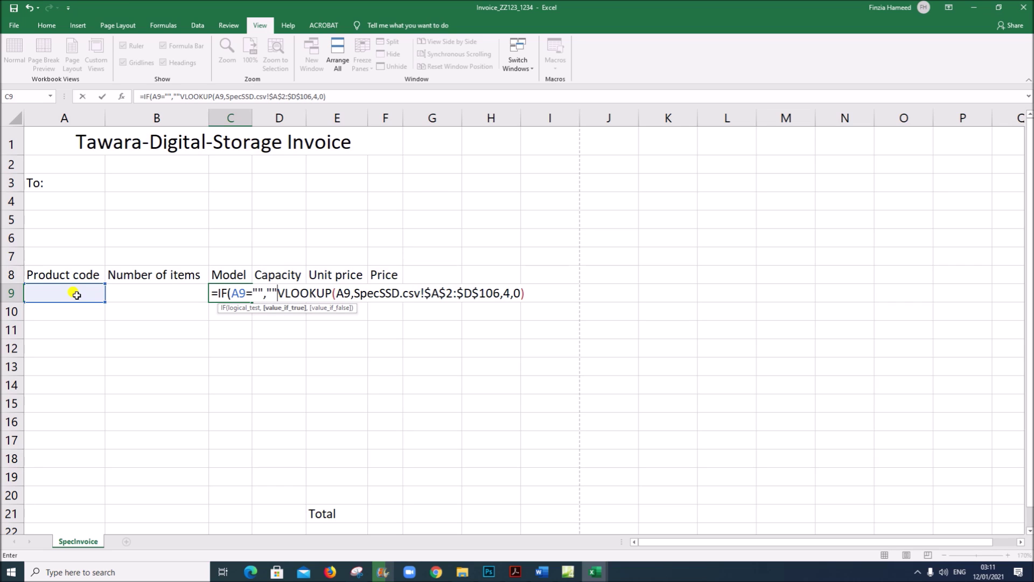
{"action": "type", "text": ","}
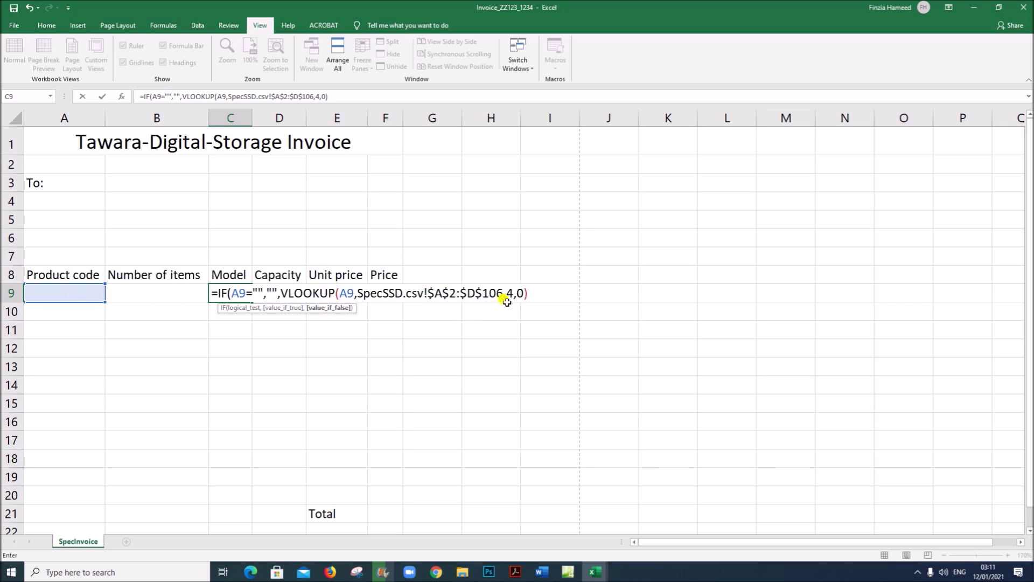
{"action": "left_click", "coordinate": [530, 293]}
{"action": "type", "text": ")"}
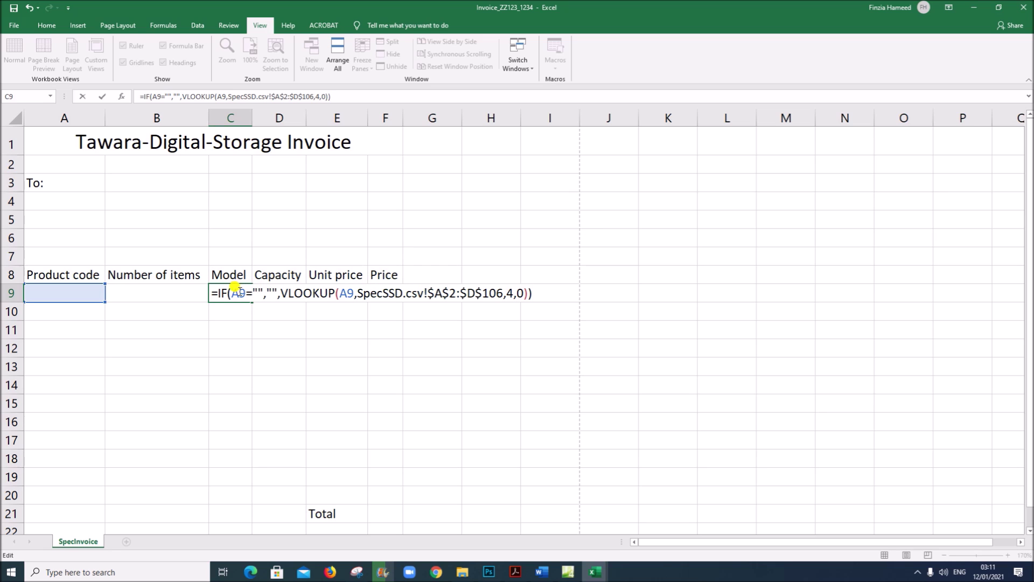
Review the IF condition, blank result and VLOOKUP parts, then commit the formula.
{"action": "left_click", "coordinate": [262, 291]}
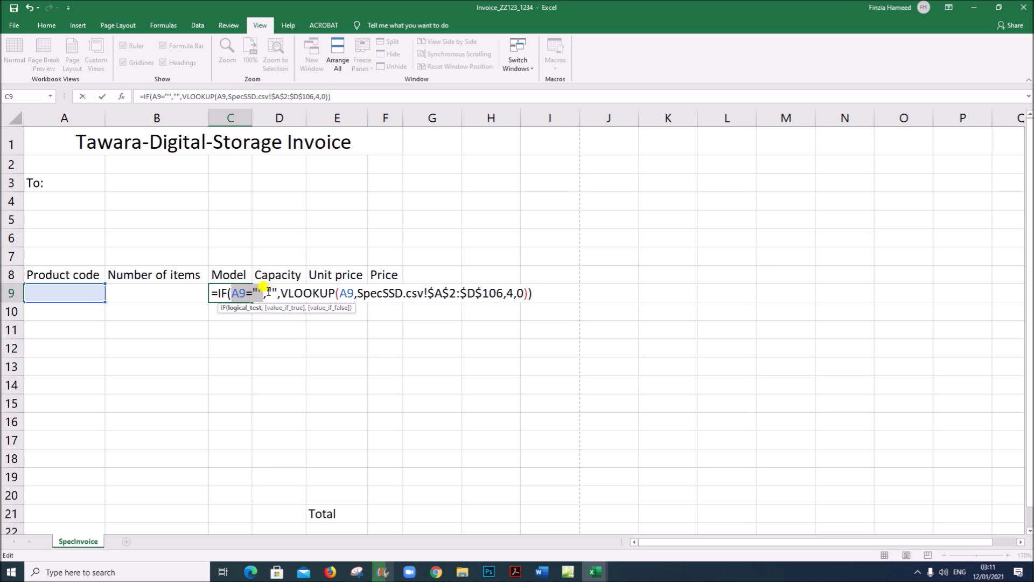
{"action": "double_click", "coordinate": [271, 292]}
{"action": "left_click_drag", "start_coordinate": [281, 293], "coordinate": [333, 294]}
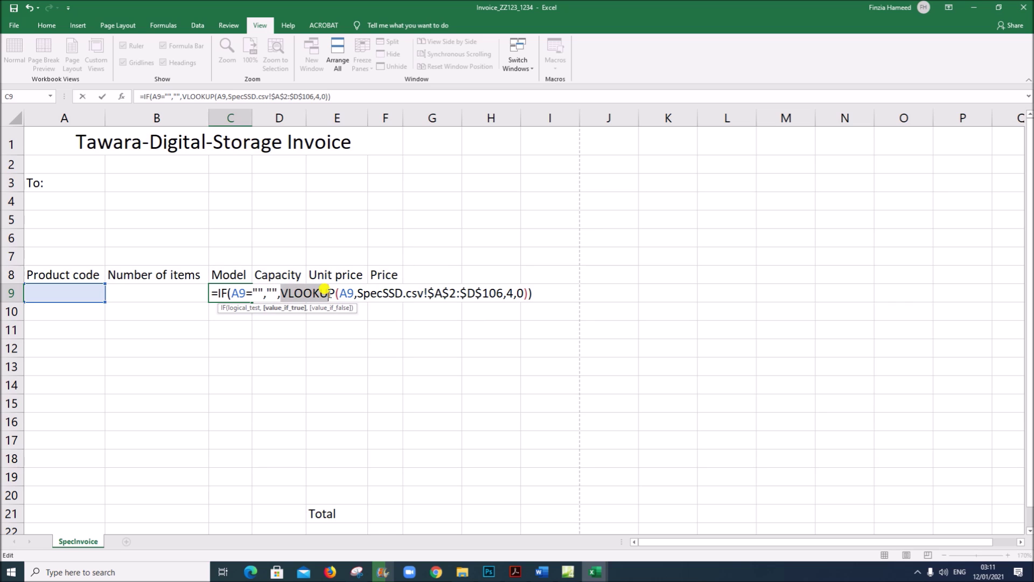
{"action": "left_click", "coordinate": [239, 294]}
{"action": "left_click_drag", "start_coordinate": [229, 290], "coordinate": [261, 291]}
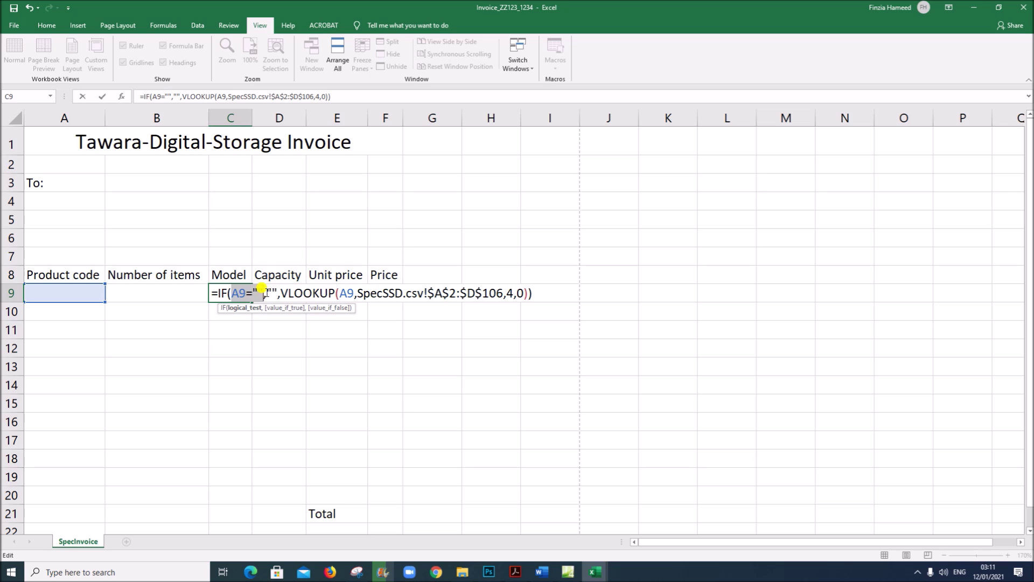
{"action": "left_click", "coordinate": [264, 289]}
{"action": "left_click_drag", "start_coordinate": [272, 288], "coordinate": [268, 285]}
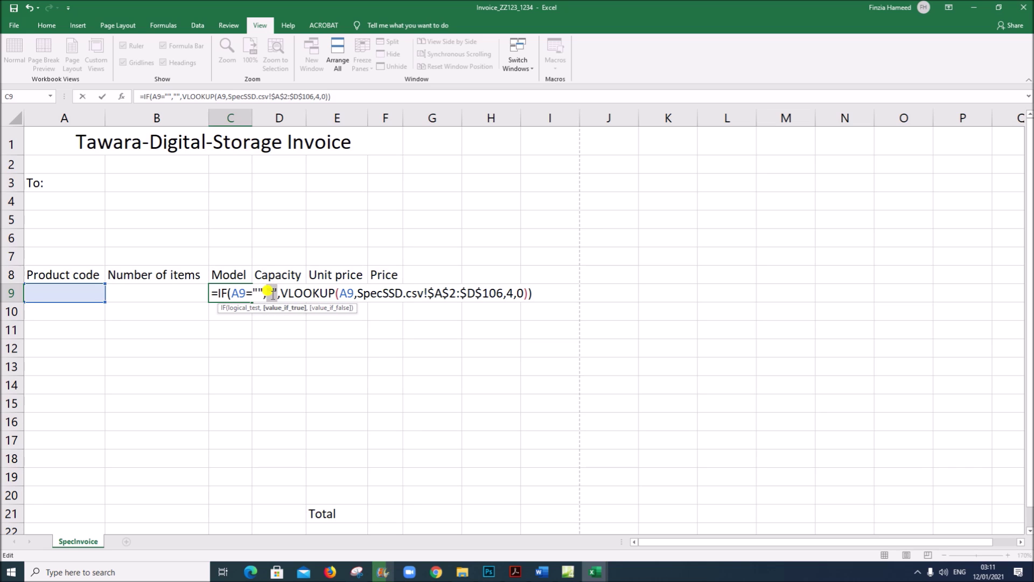
{"action": "left_click_drag", "start_coordinate": [277, 289], "coordinate": [527, 294]}
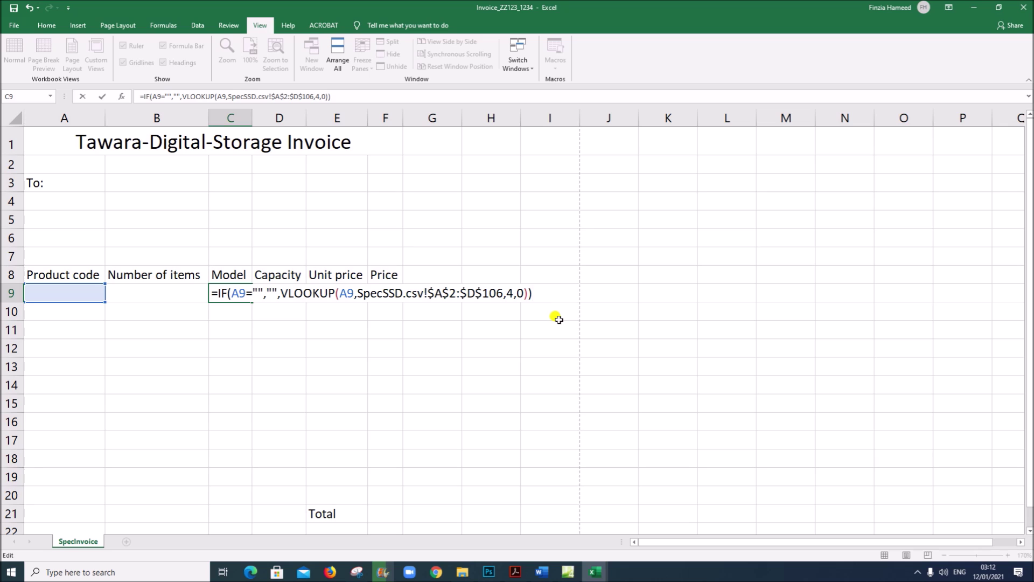
{"action": "key", "text": "Return"}
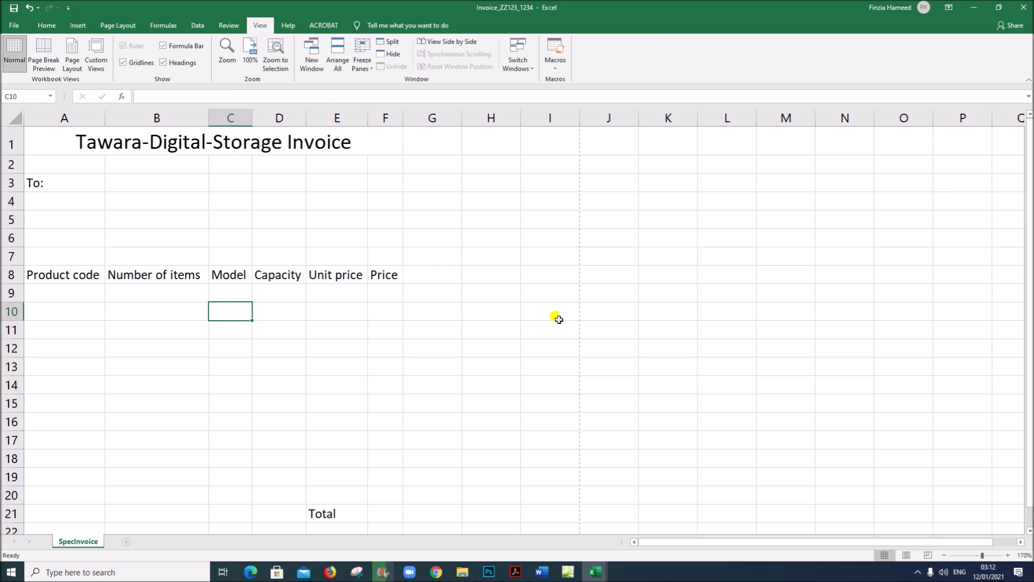
Check C9's new IF formula and glance at the SpecSSD product list.
{"action": "left_click", "coordinate": [220, 291]}
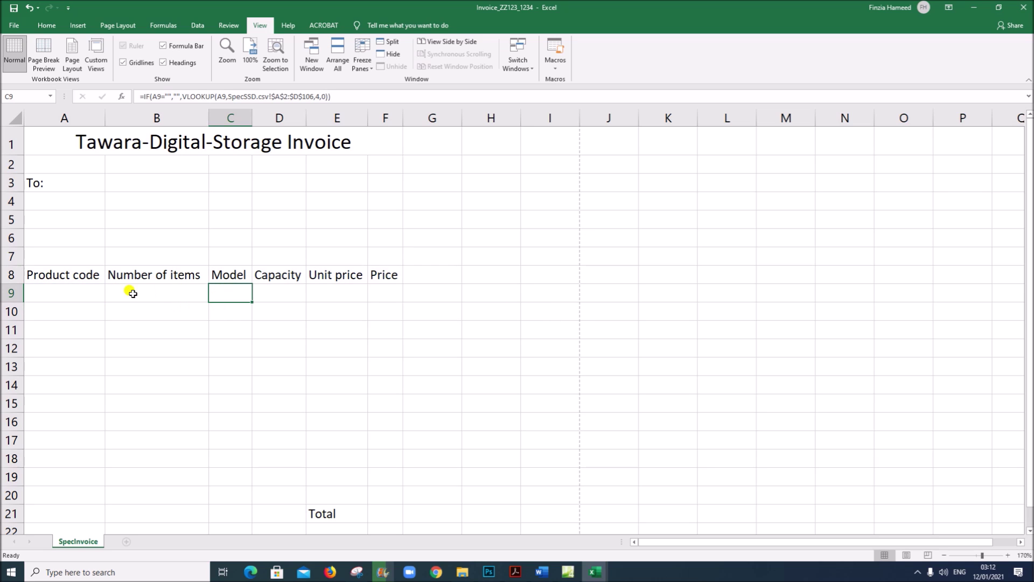
{"action": "left_click", "coordinate": [63, 293]}
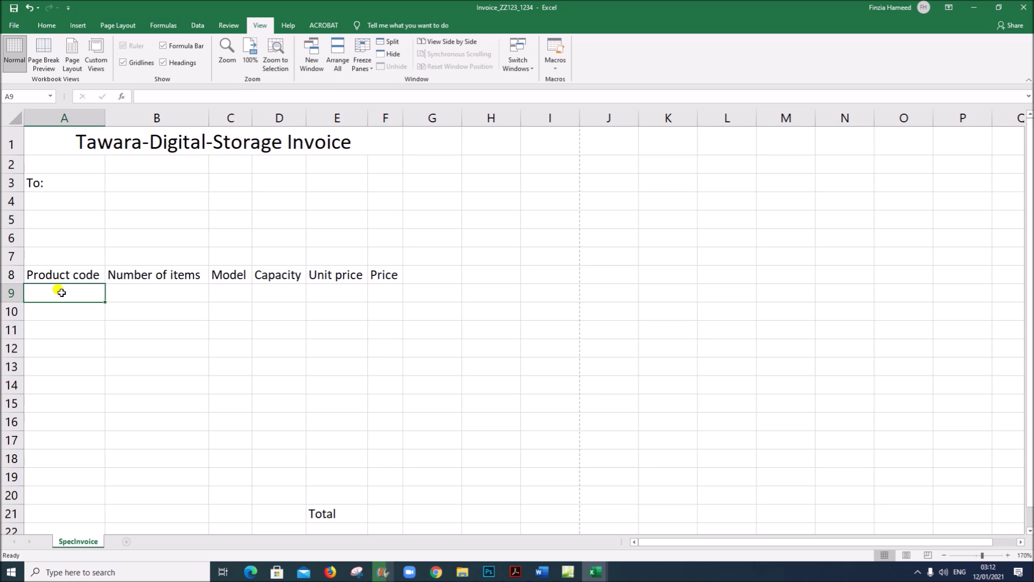
{"action": "left_click", "coordinate": [218, 292]}
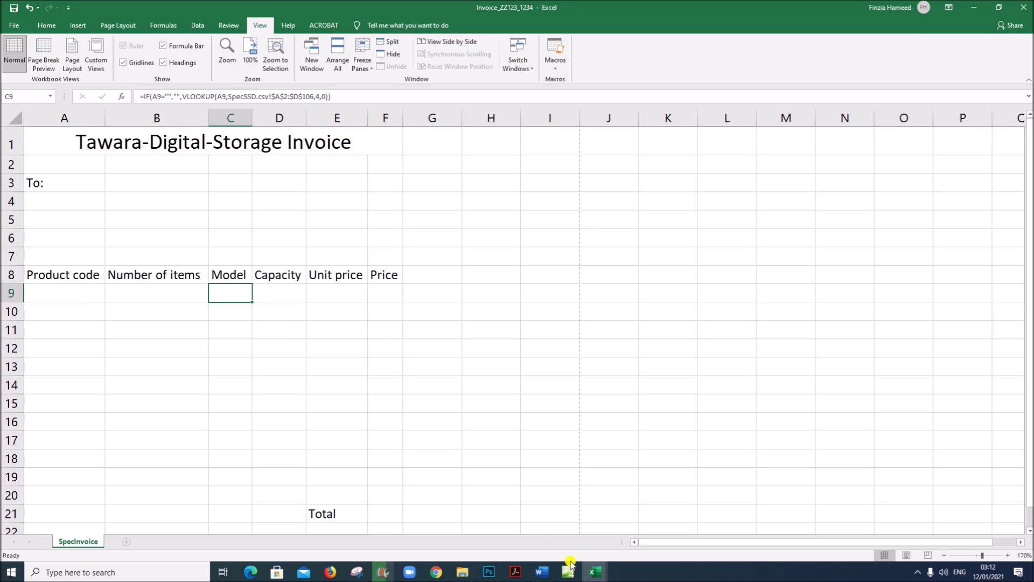
{"action": "left_click", "coordinate": [641, 520]}
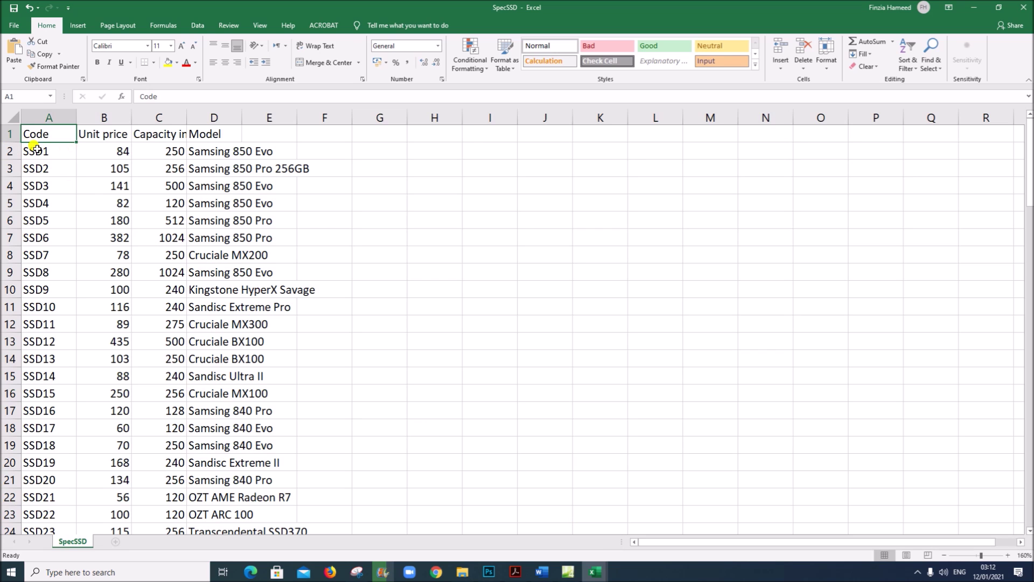
{"action": "mouse_move", "coordinate": [594, 575]}
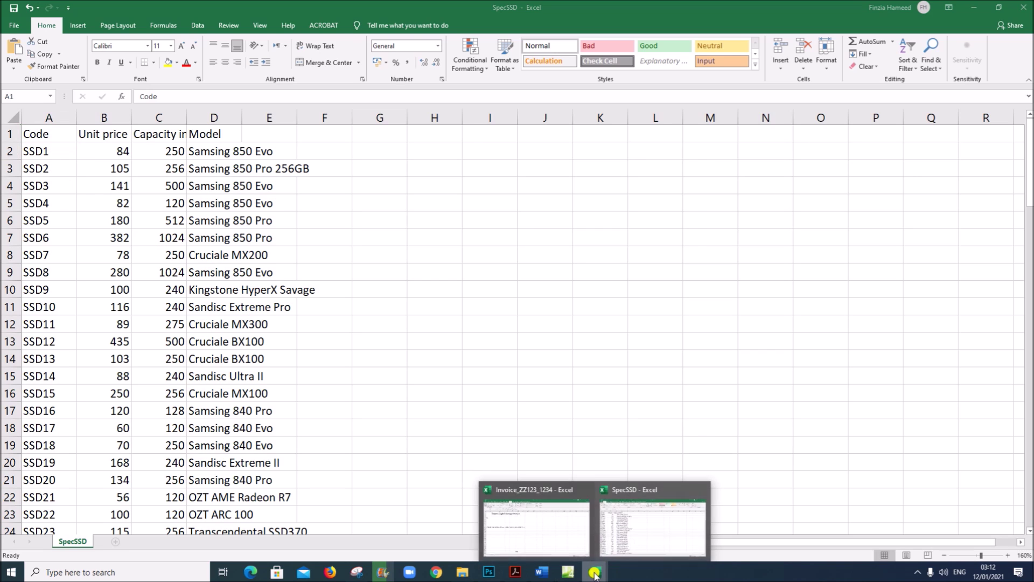
{"action": "left_click", "coordinate": [554, 535]}
Enter product code SSD1 in A9 and widen column C to fit Samsing 850 Evo.
{"action": "left_click", "coordinate": [86, 290]}
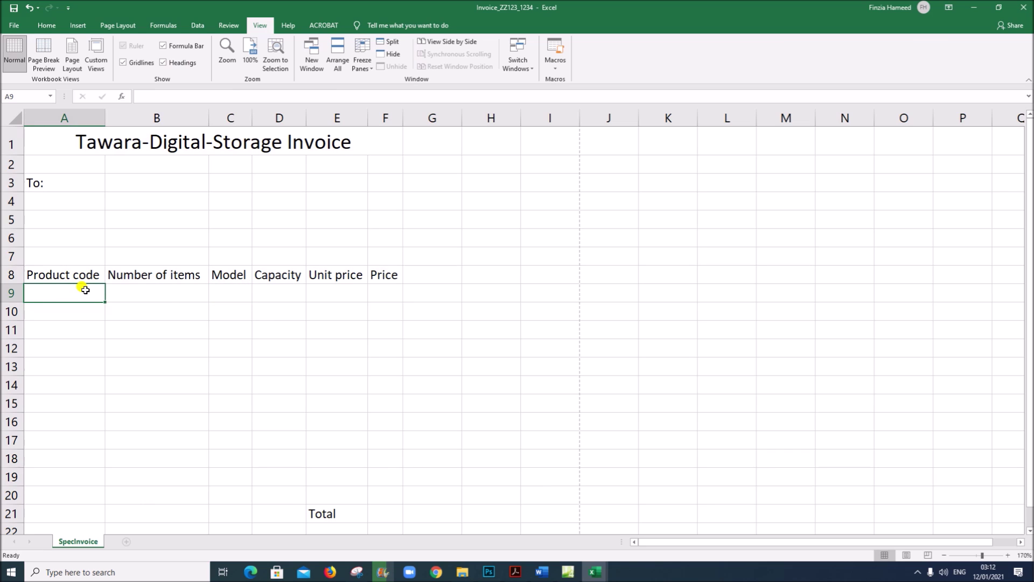
{"action": "type", "text": "SSD1"}
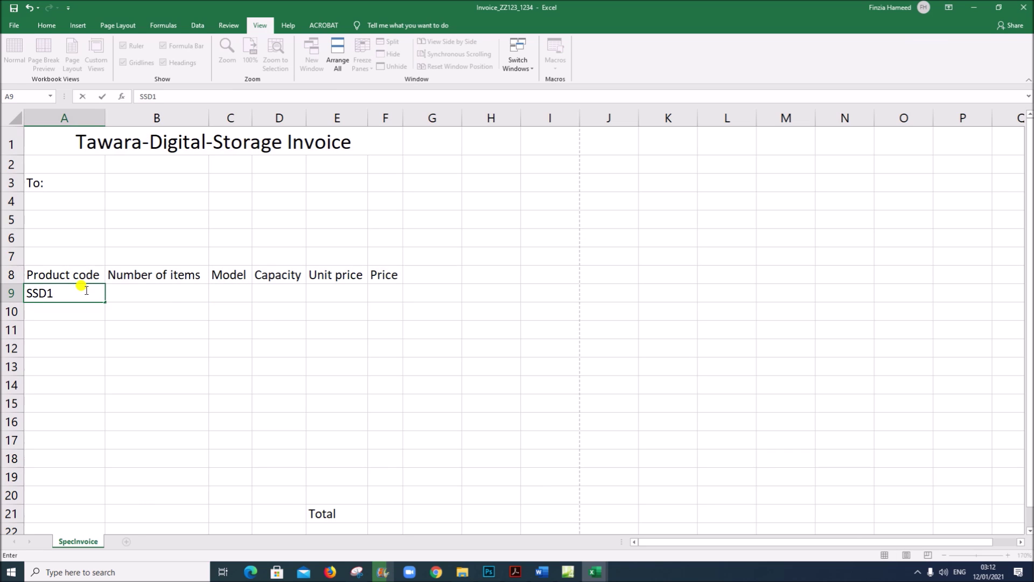
{"action": "left_click", "coordinate": [193, 390]}
{"action": "left_click", "coordinate": [52, 293]}
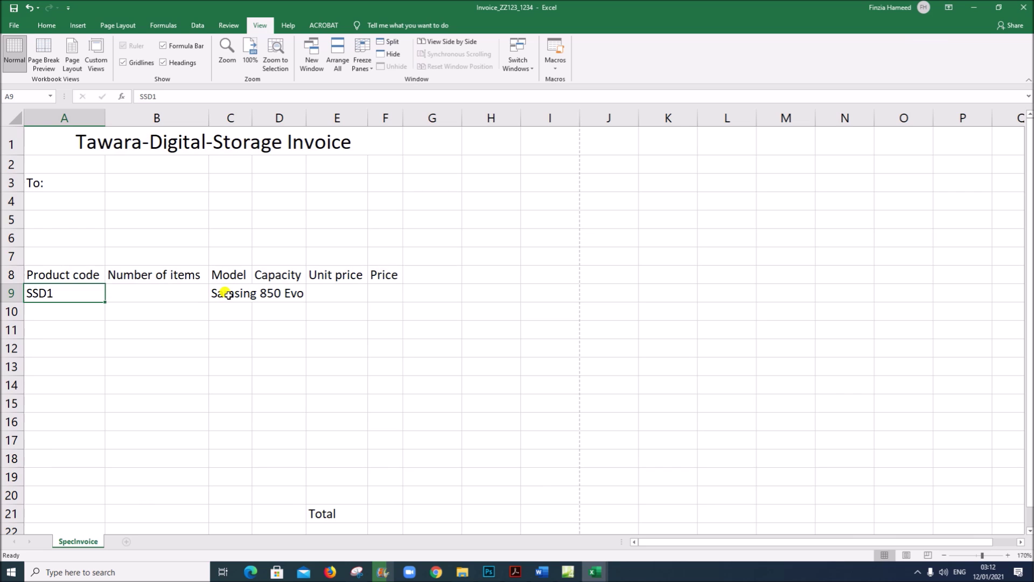
{"action": "double_click", "coordinate": [251, 121]}
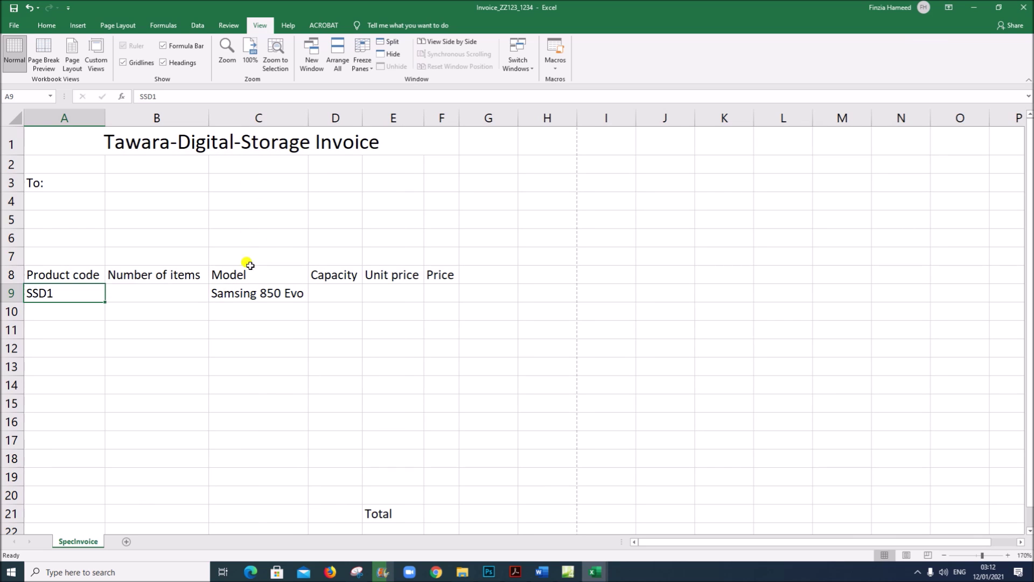
{"action": "left_click", "coordinate": [336, 292]}
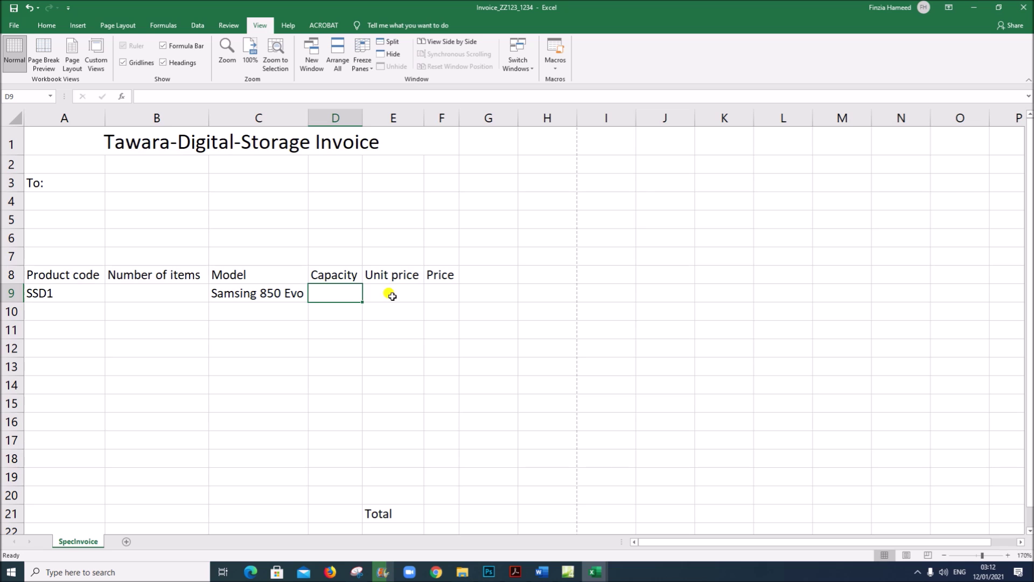
{"action": "left_click", "coordinate": [285, 296]}
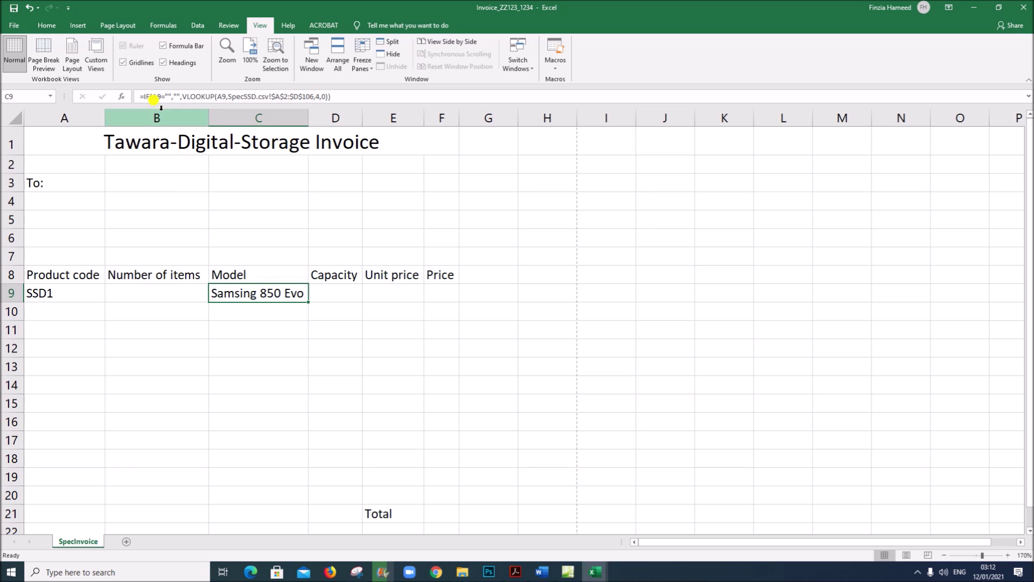
Change both A9 references in C9's formula to $A$9 and fill it across to D9:E9.
{"action": "left_click", "coordinate": [148, 96]}
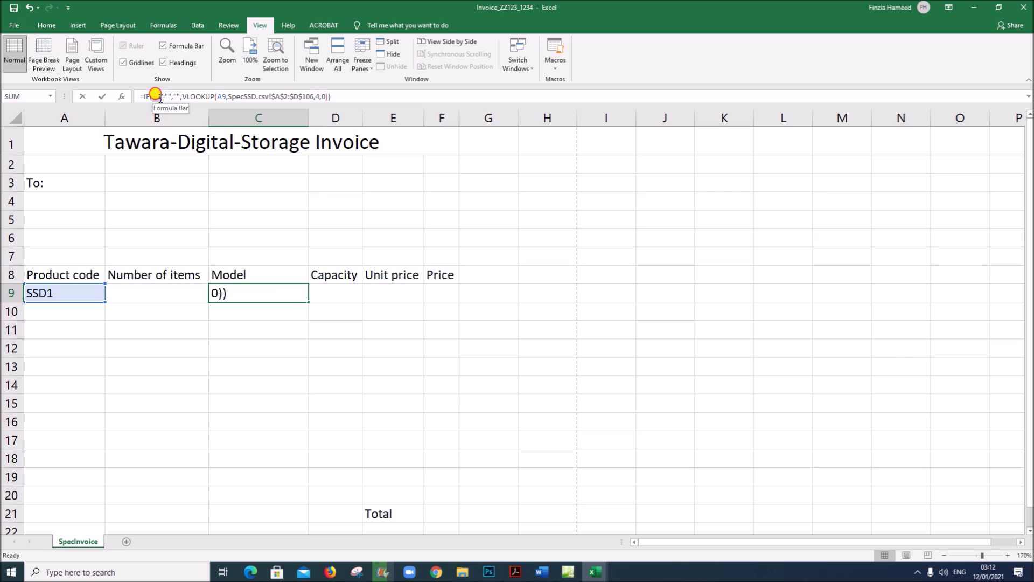
{"action": "double_click", "coordinate": [156, 96]}
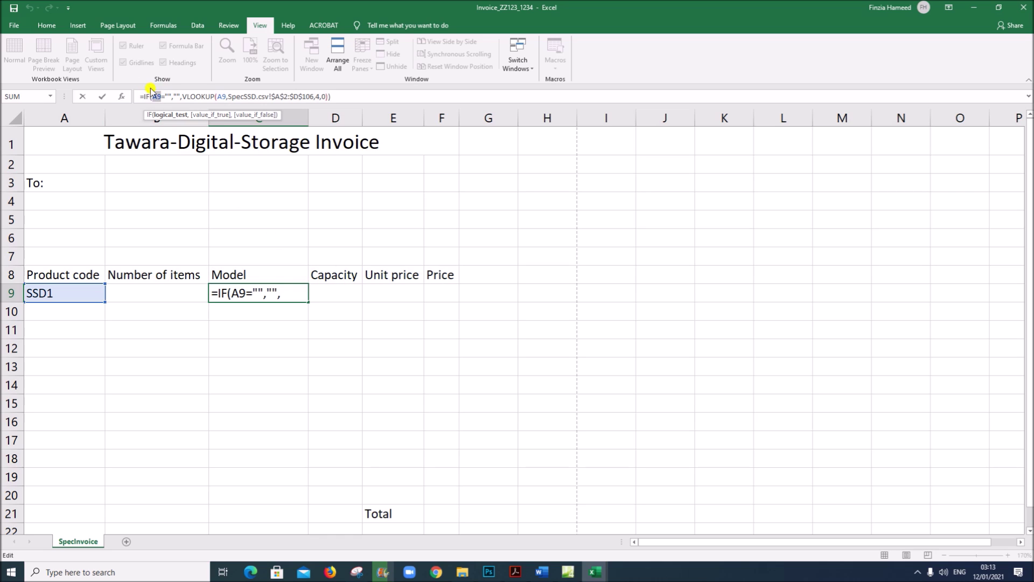
{"action": "key", "text": "F4"}
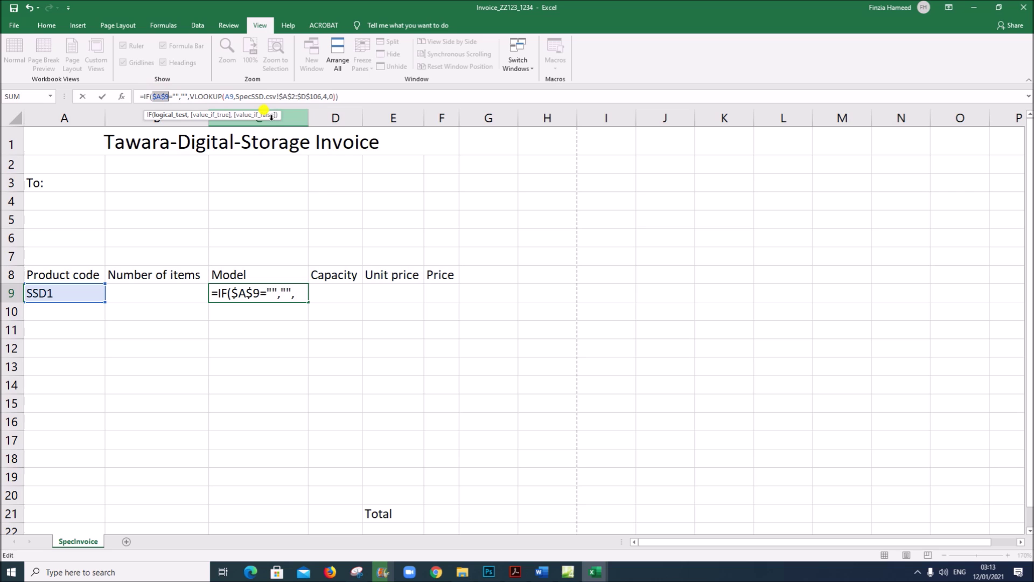
{"action": "double_click", "coordinate": [230, 96]}
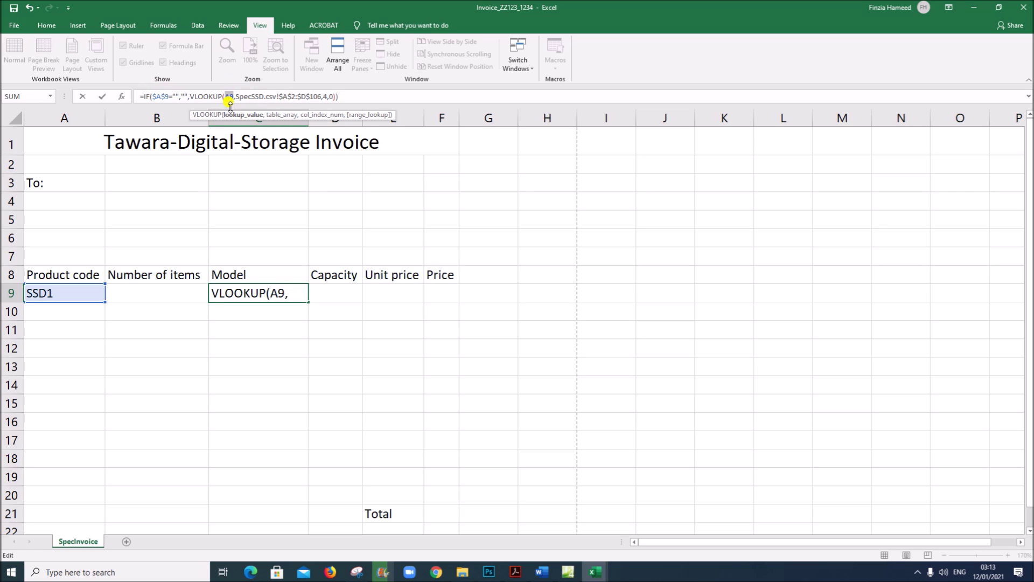
{"action": "key", "text": "F4"}
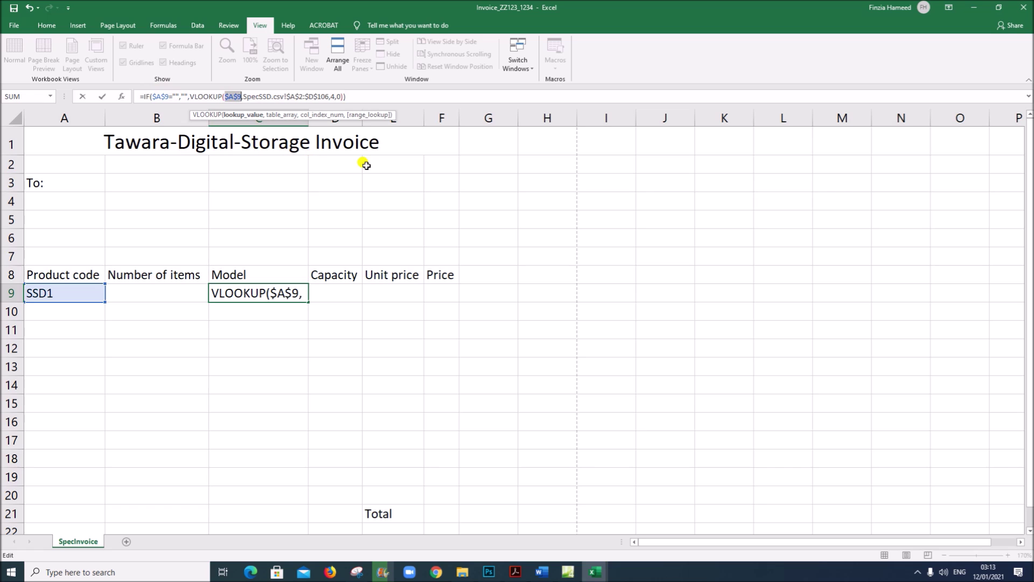
{"action": "key", "text": "Return"}
{"action": "left_click", "coordinate": [291, 293]}
{"action": "left_click_drag", "start_coordinate": [307, 300], "coordinate": [397, 295]}
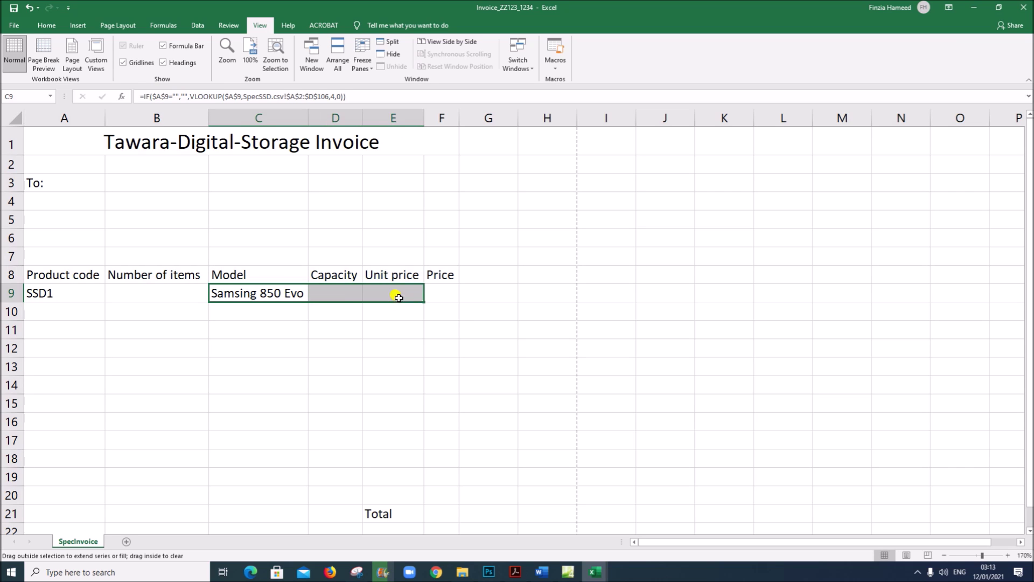
Inspect the copied formulas in D9 and E9, then switch to the SpecSSD workbook.
{"action": "left_click", "coordinate": [340, 293]}
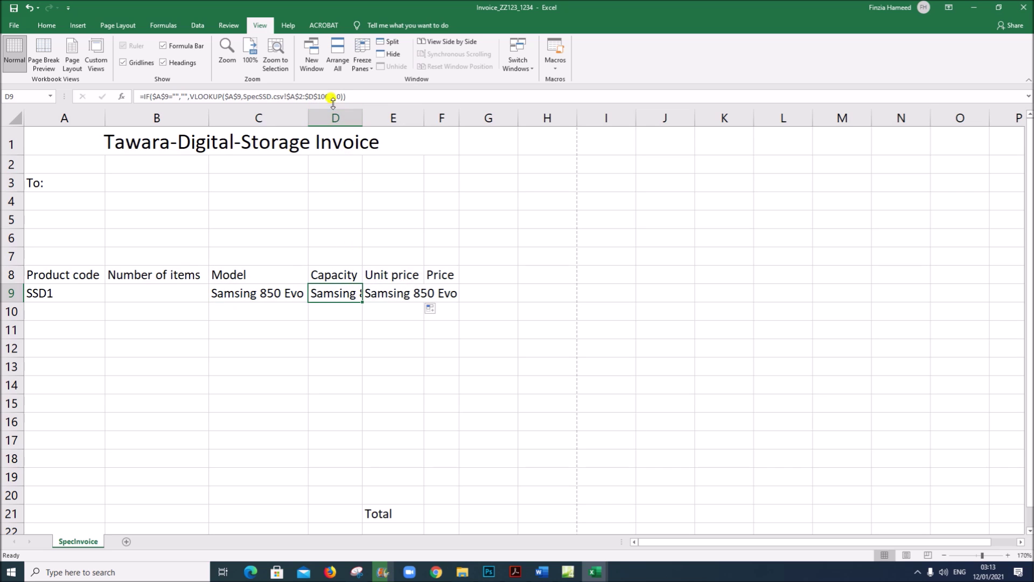
{"action": "left_click", "coordinate": [384, 292]}
{"action": "left_click", "coordinate": [343, 290]}
{"action": "mouse_move", "coordinate": [595, 572]}
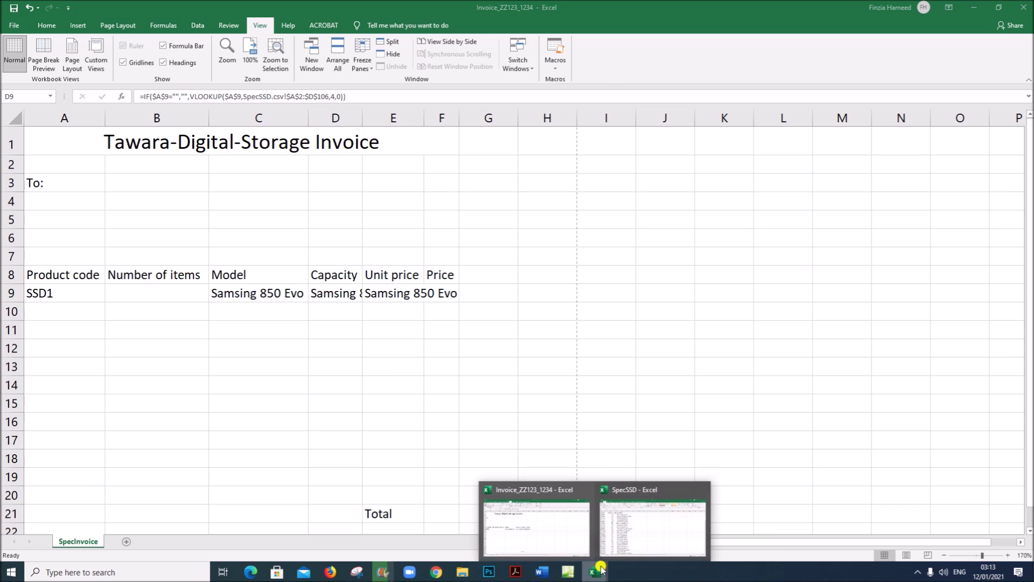
{"action": "left_click", "coordinate": [634, 541]}
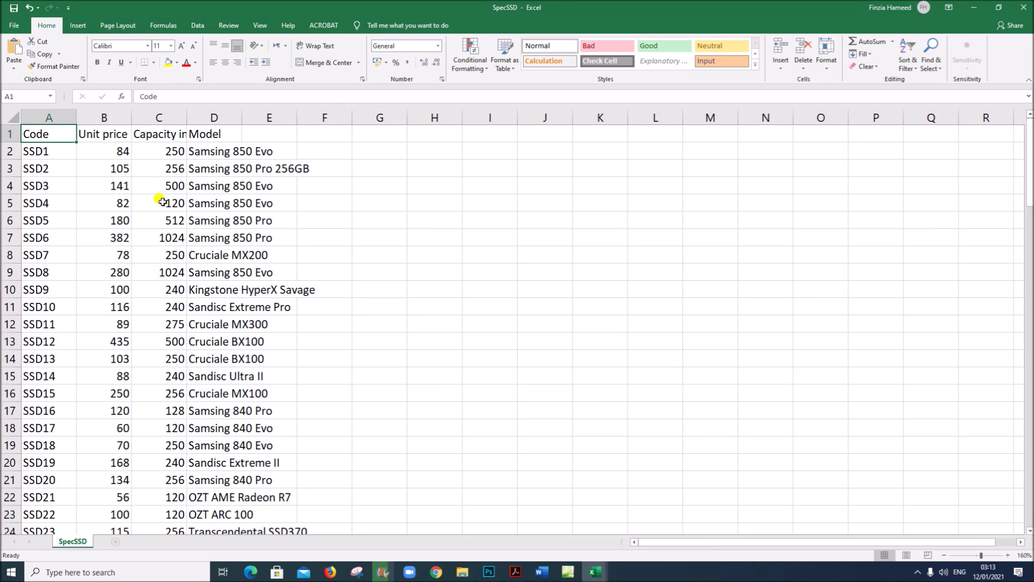
Change the column index in D9 and E9's lookups so they show capacity 250 and unit price 84.
{"action": "left_click", "coordinate": [594, 574]}
{"action": "left_click", "coordinate": [519, 536]}
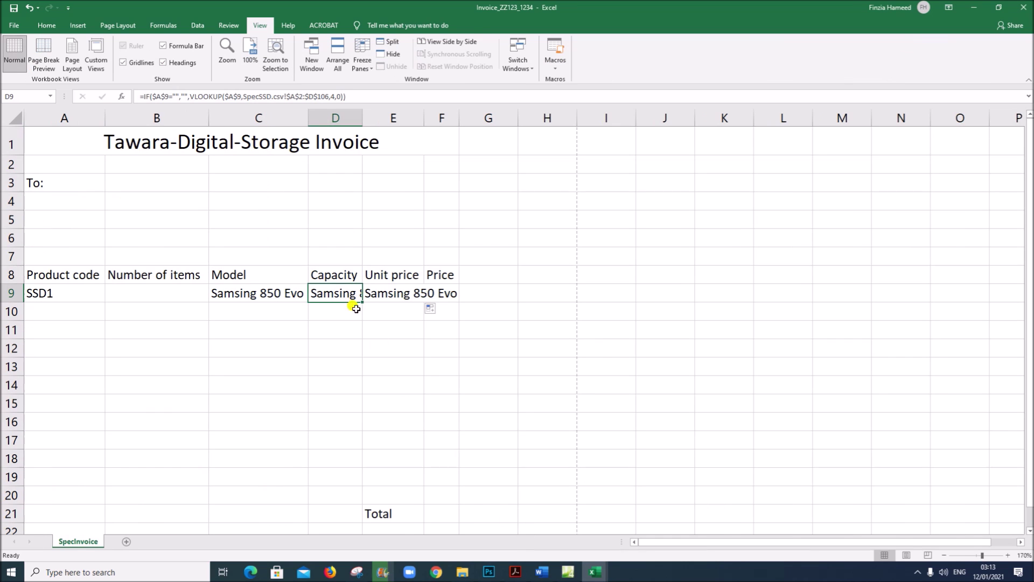
{"action": "left_click", "coordinate": [330, 97]}
{"action": "double_click", "coordinate": [333, 96]}
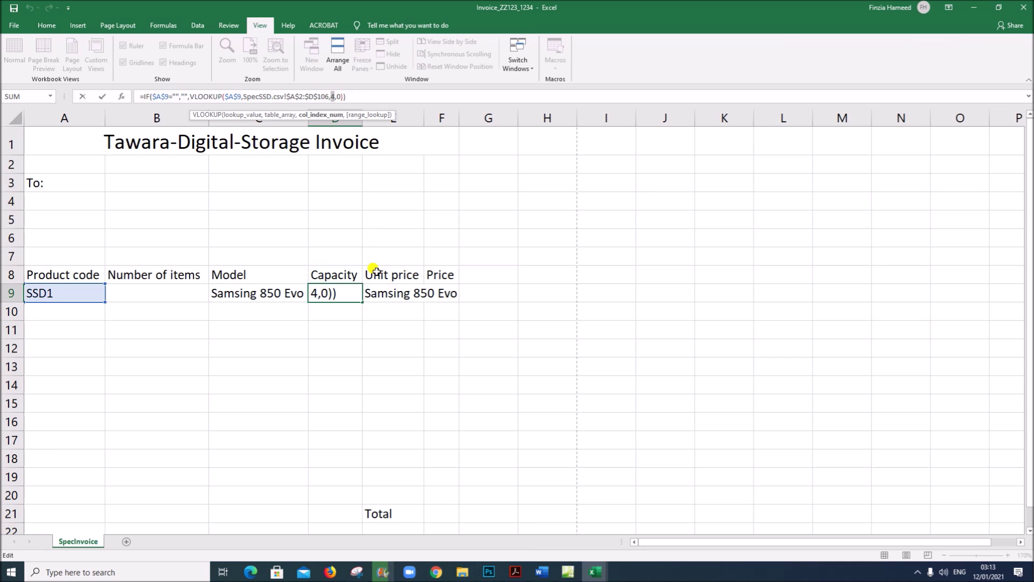
{"action": "double_click", "coordinate": [347, 287]}
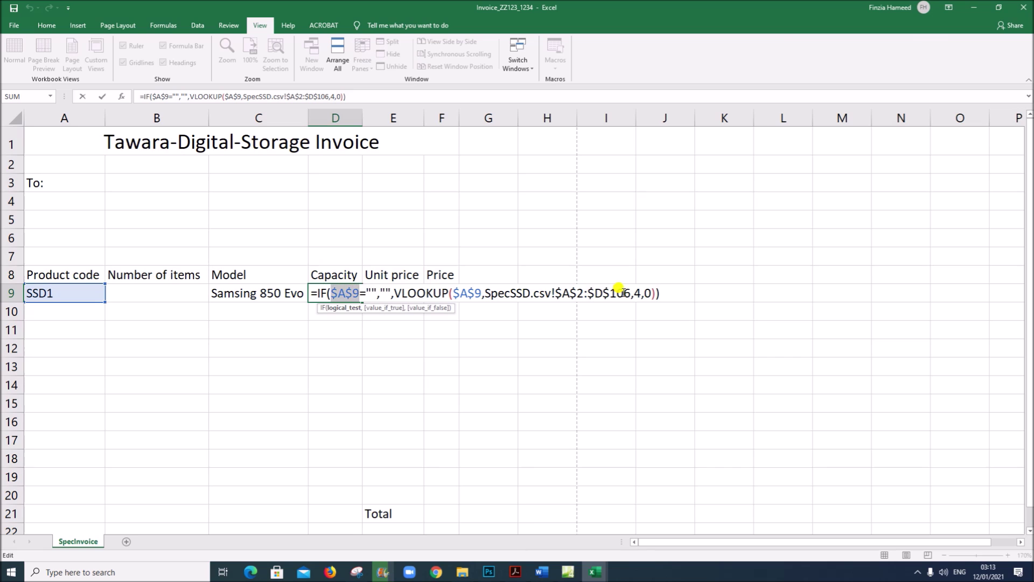
{"action": "left_click", "coordinate": [634, 292]}
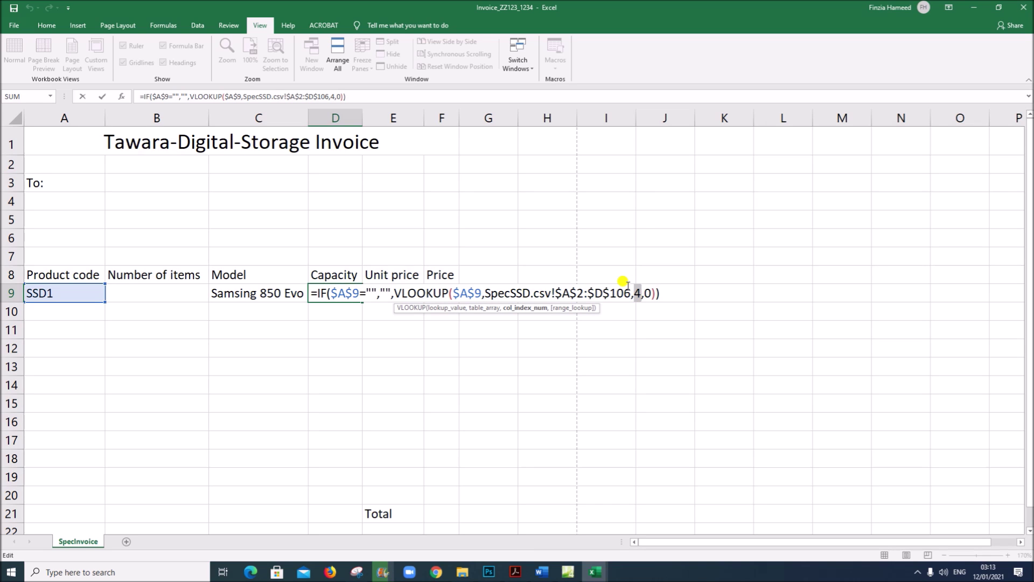
{"action": "key", "text": "Return"}
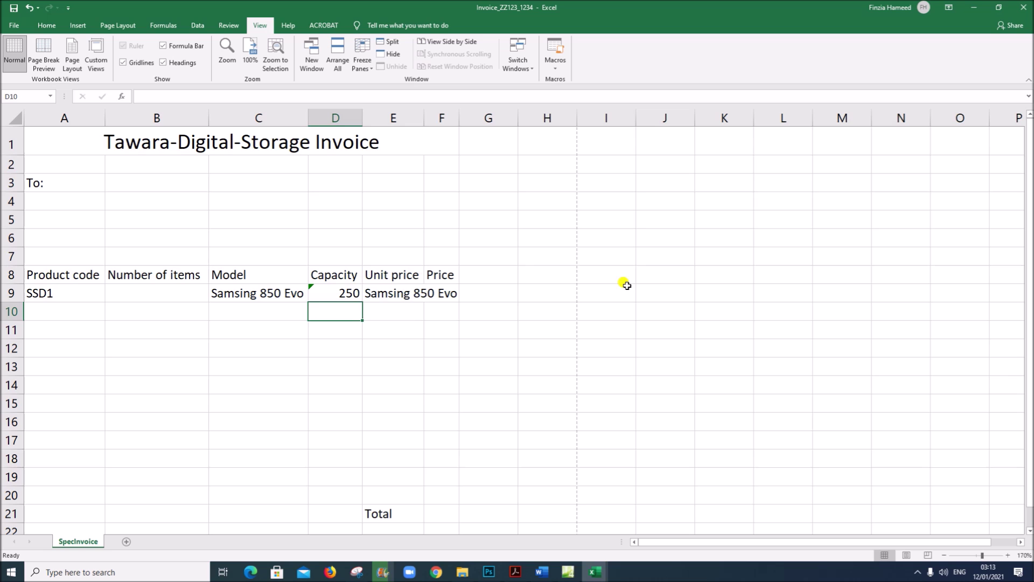
{"action": "double_click", "coordinate": [401, 290]}
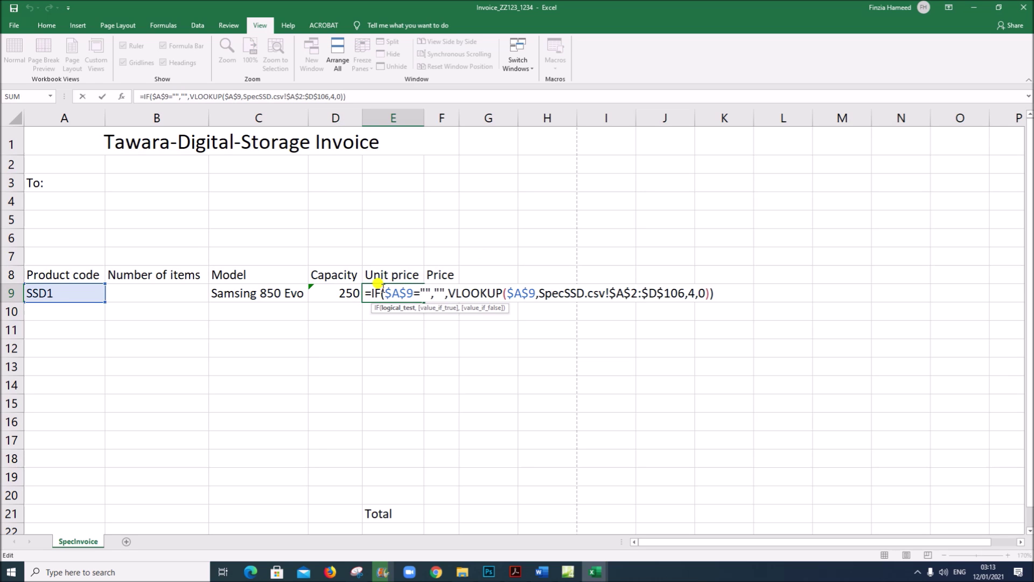
{"action": "double_click", "coordinate": [691, 293]}
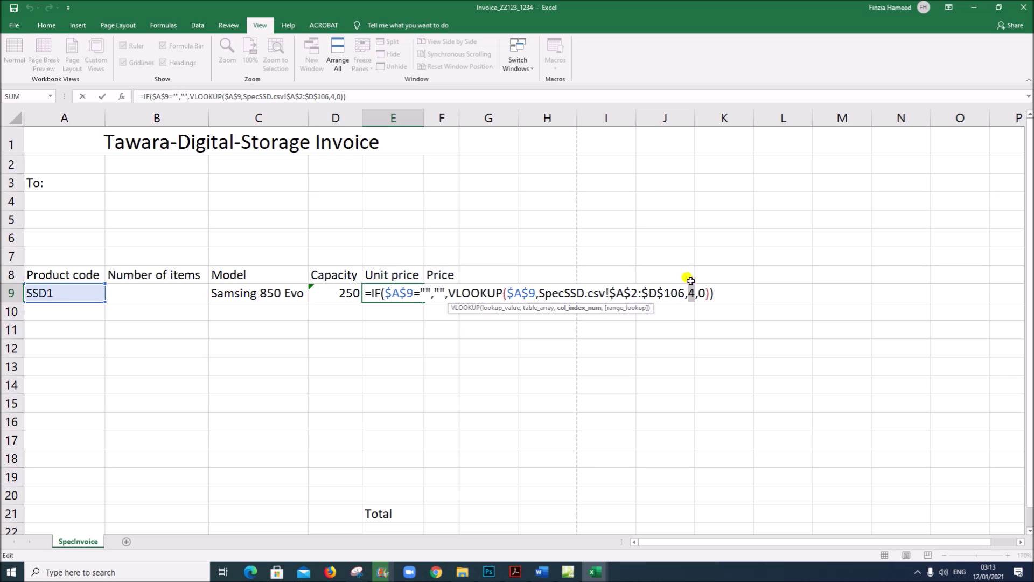
{"action": "key", "text": "Return"}
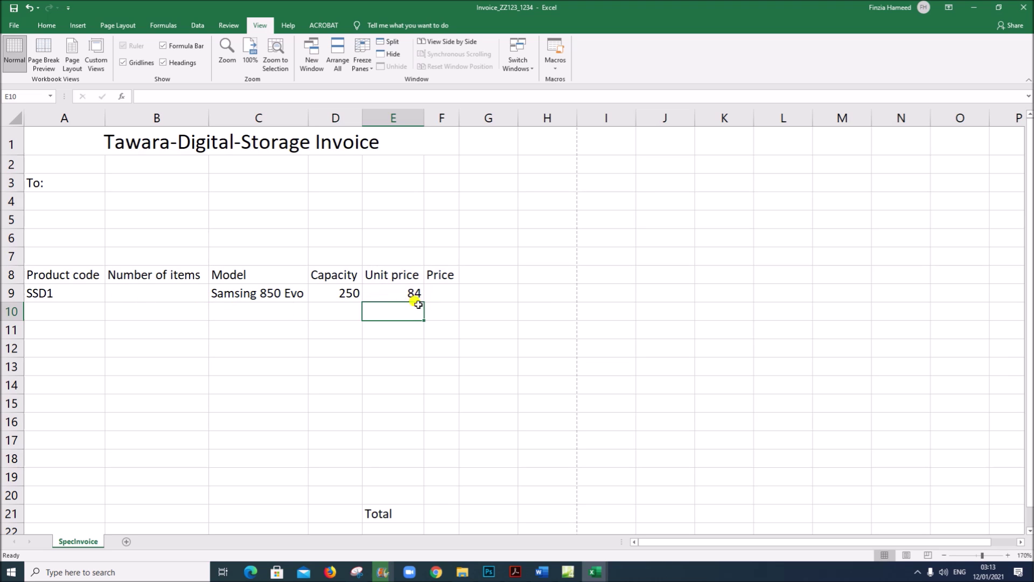
Delete the SSD1 code from A9 to check that C9:E9 go blank.
{"action": "left_click", "coordinate": [62, 290]}
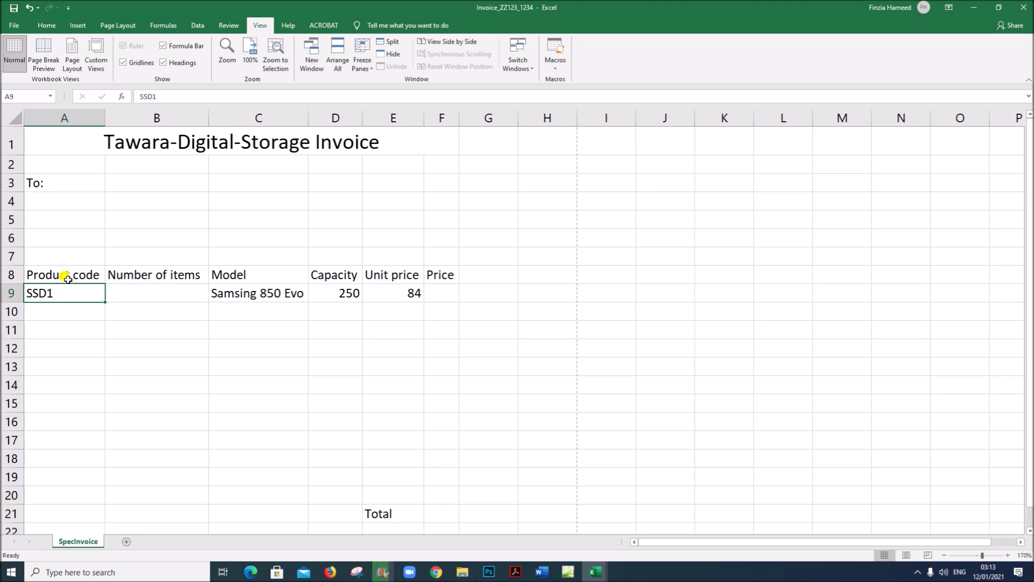
{"action": "key", "text": "Delete"}
{"action": "left_click", "coordinate": [232, 378]}
{"action": "left_click_drag", "start_coordinate": [286, 293], "coordinate": [404, 301]}
{"action": "left_click", "coordinate": [73, 292]}
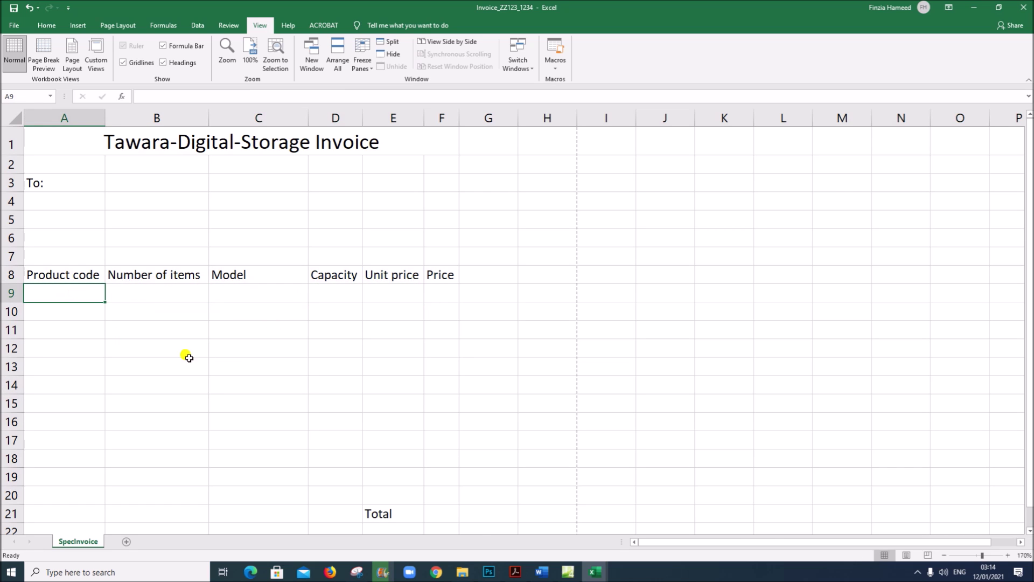
{"action": "left_click", "coordinate": [521, 575]}
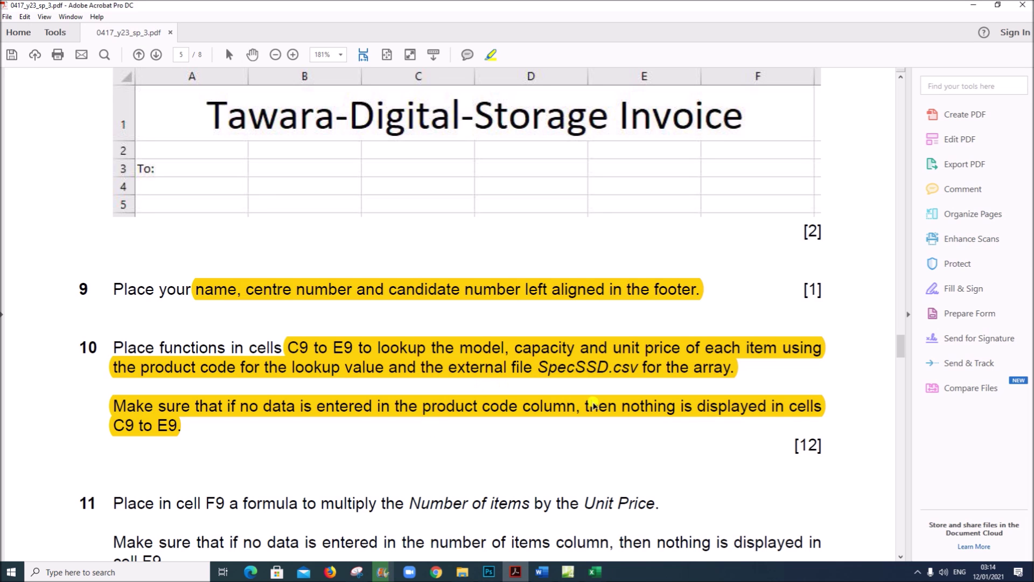
Highlight question 11's F9 Number of items × Unit Price sentence and its blank-when-empty condition.
{"action": "scroll", "coordinate": [589, 412], "scroll_direction": "down", "scroll_amount": 2}
{"action": "scroll", "coordinate": [593, 415], "scroll_direction": "down", "scroll_amount": 2}
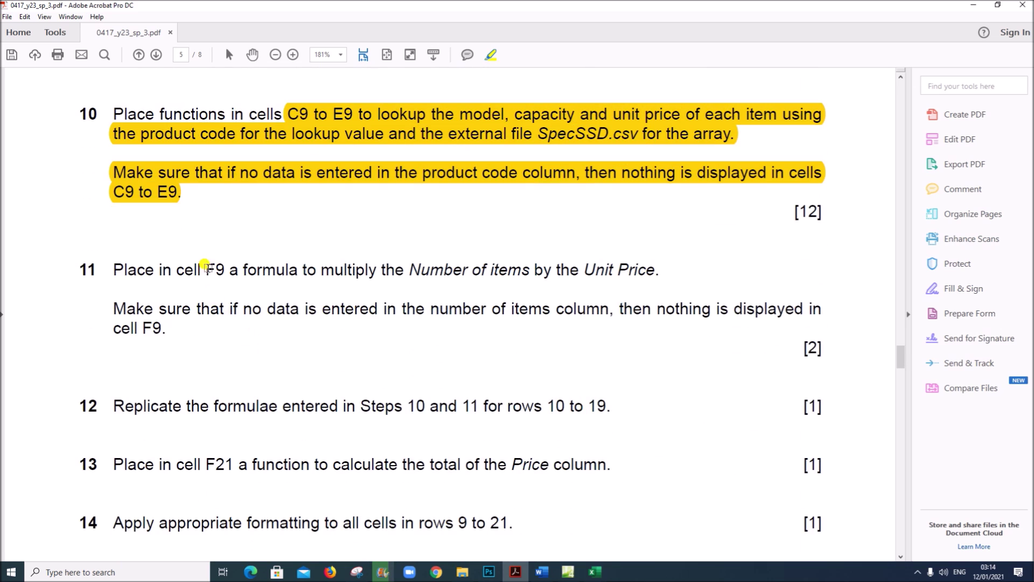
{"action": "left_click_drag", "start_coordinate": [207, 269], "coordinate": [654, 272]}
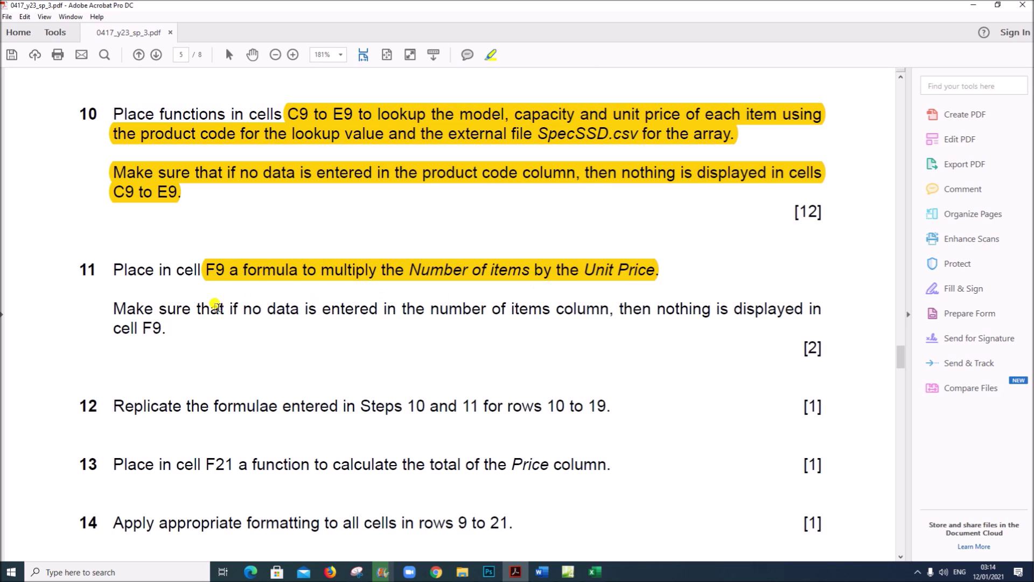
{"action": "left_click_drag", "start_coordinate": [440, 308], "coordinate": [162, 330]}
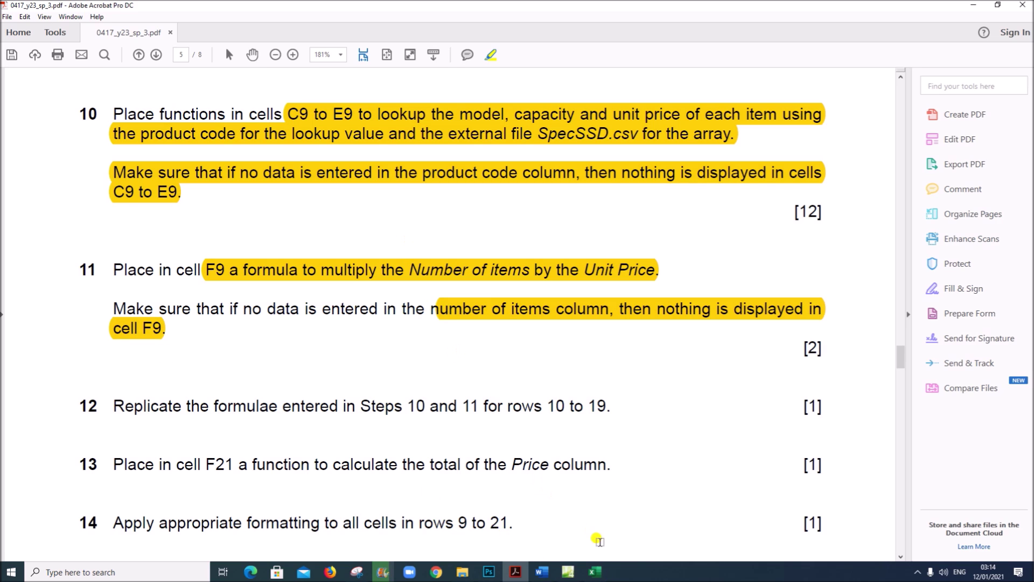
{"action": "mouse_move", "coordinate": [592, 574]}
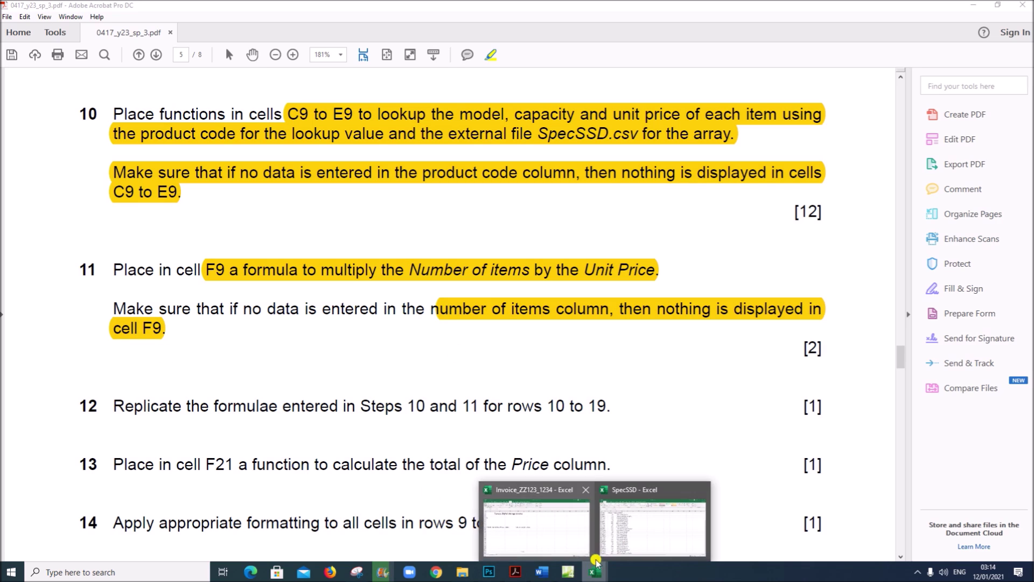
{"action": "left_click", "coordinate": [546, 537]}
Locate the Price cell F9 and its source cells B9 and E9.
{"action": "left_click", "coordinate": [440, 294]}
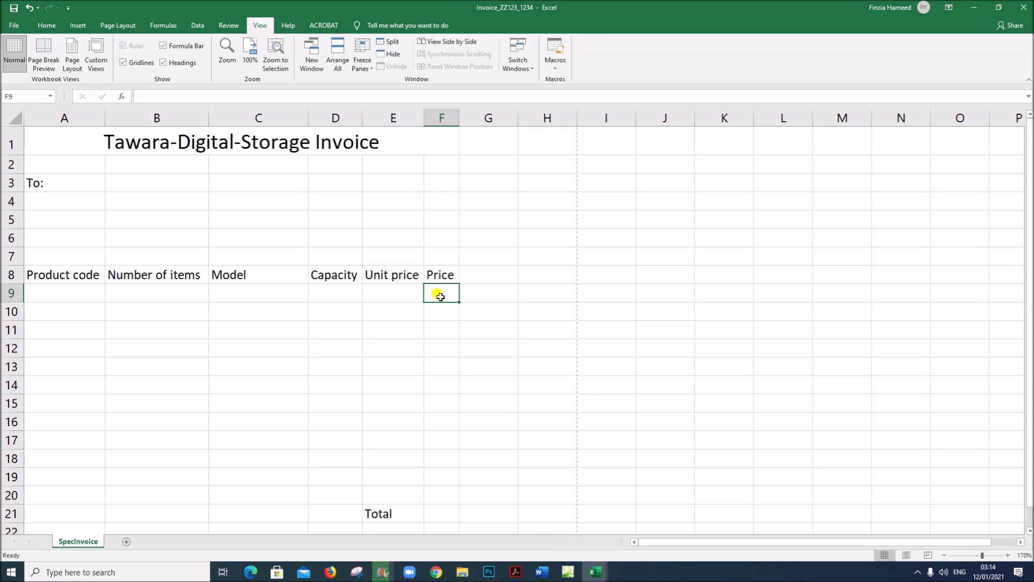
{"action": "left_click", "coordinate": [187, 291]}
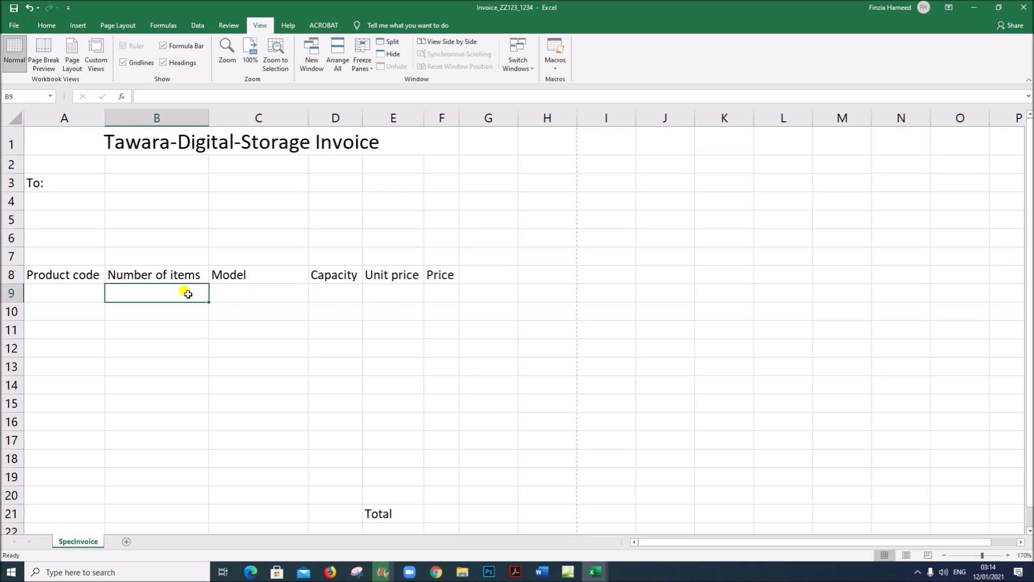
{"action": "left_click", "coordinate": [399, 296]}
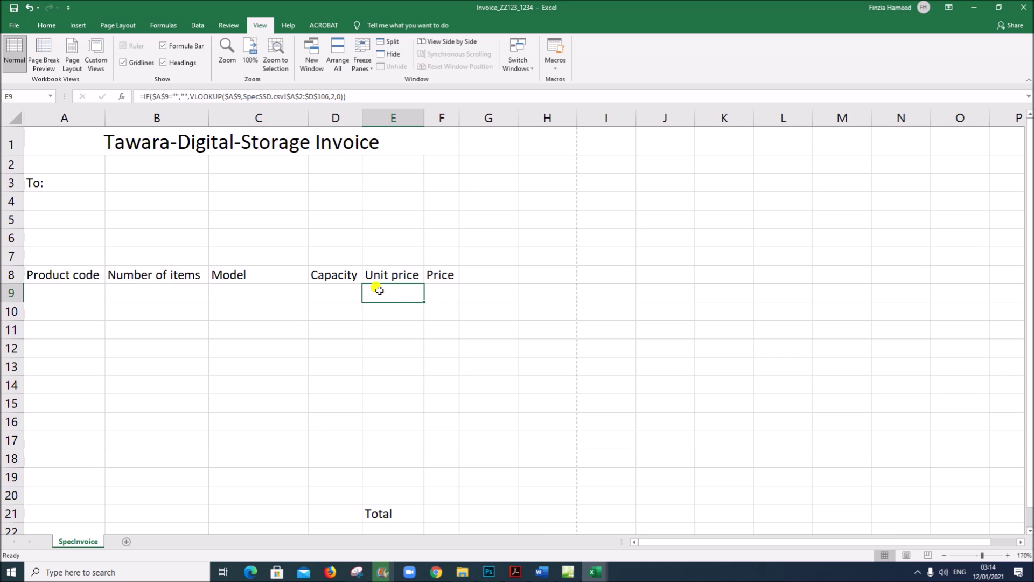
{"action": "left_click", "coordinate": [158, 293]}
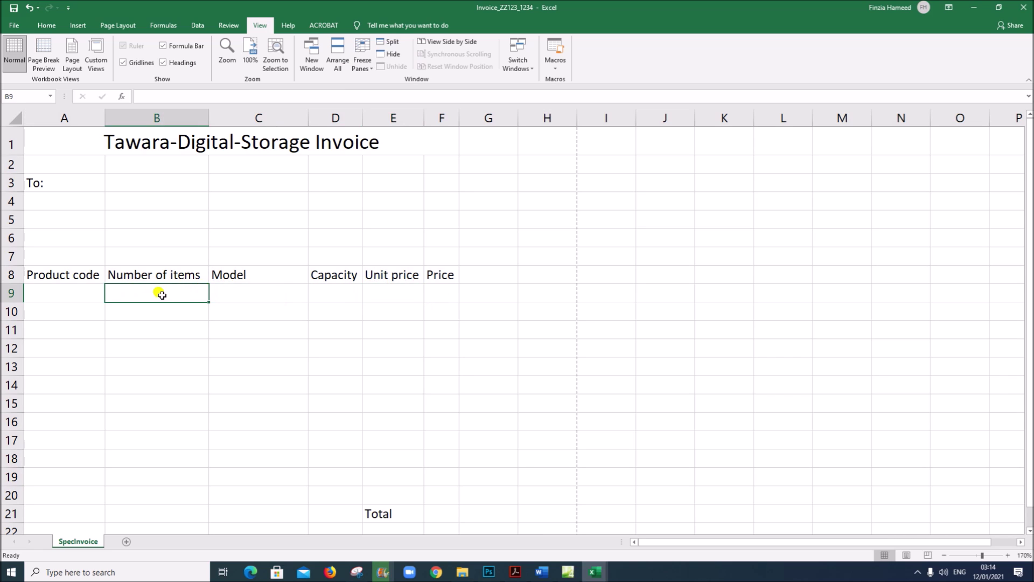
{"action": "left_click", "coordinate": [433, 295]}
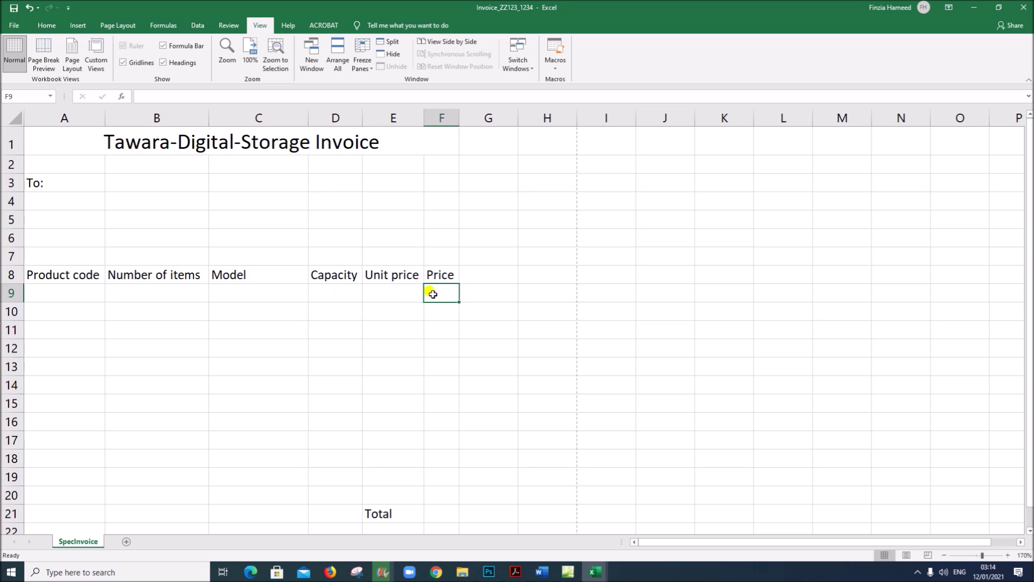
Enter =IF(B9="","",B9*E9) in F9 and verify the formula.
{"action": "type", "text": "="}
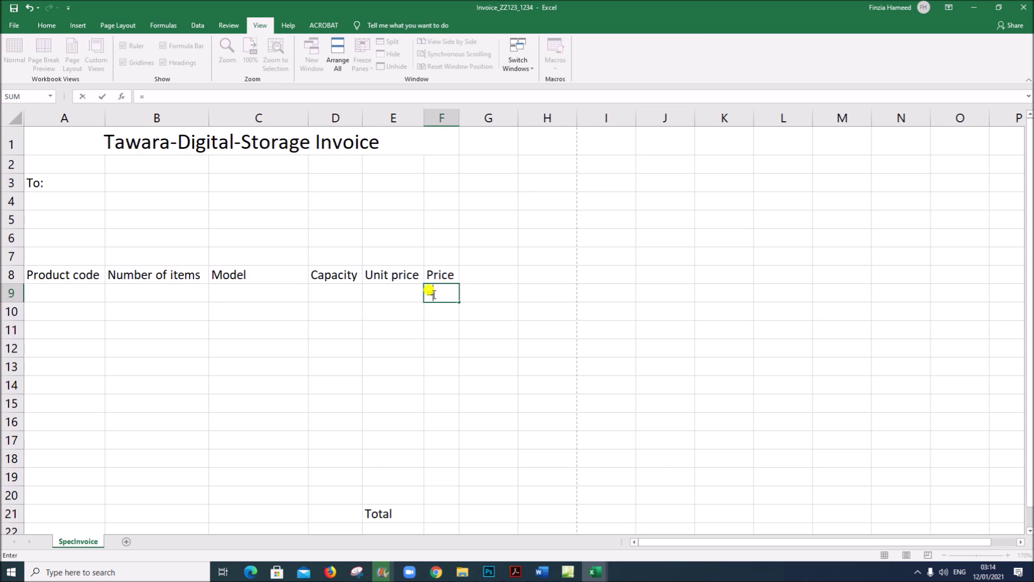
{"action": "type", "text": "IF("}
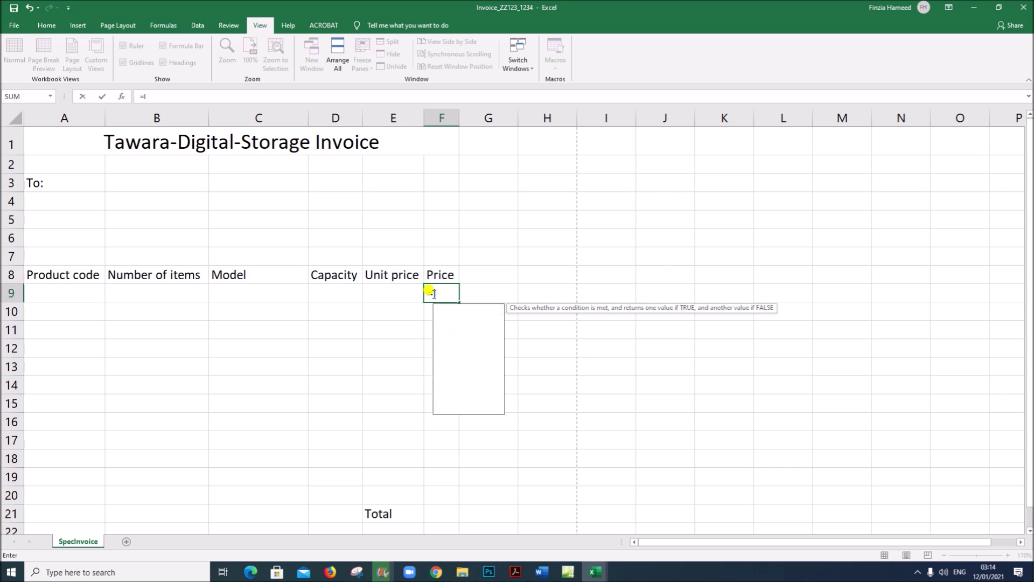
{"action": "left_click", "coordinate": [165, 293]}
{"action": "type", "text": "="}
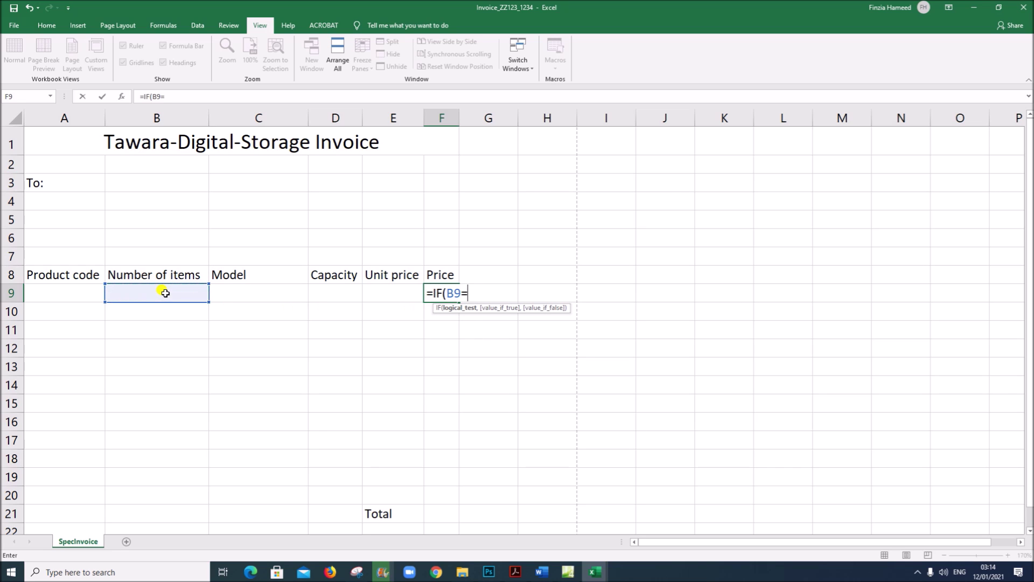
{"action": "type", "text": "\"\","}
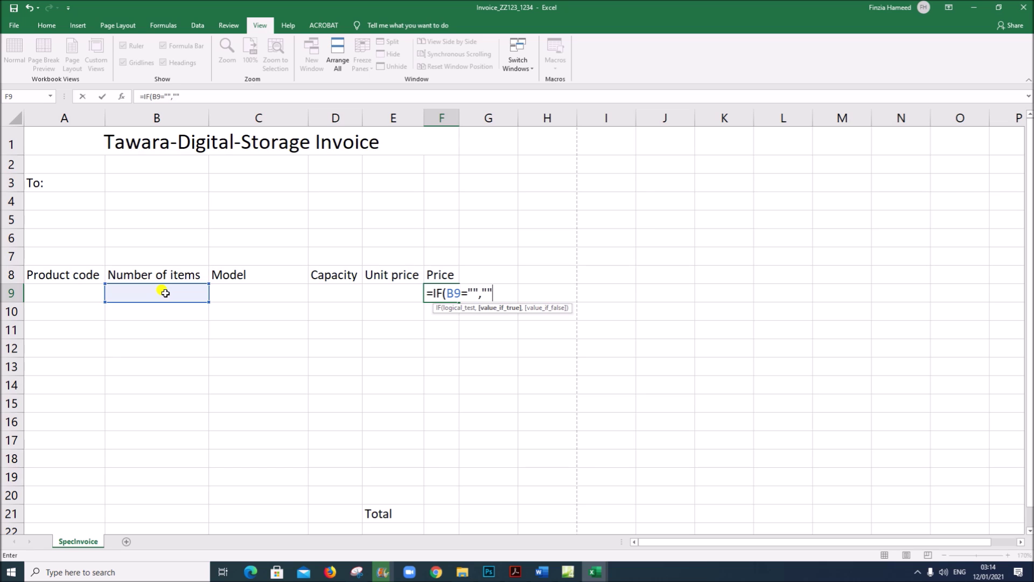
{"action": "type", "text": "\"\","}
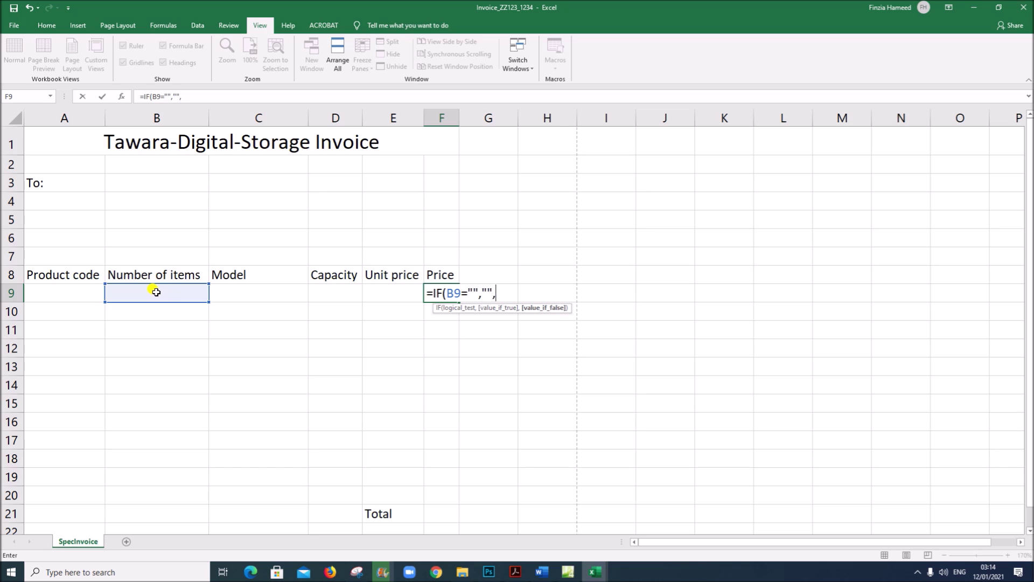
{"action": "left_click", "coordinate": [154, 294]}
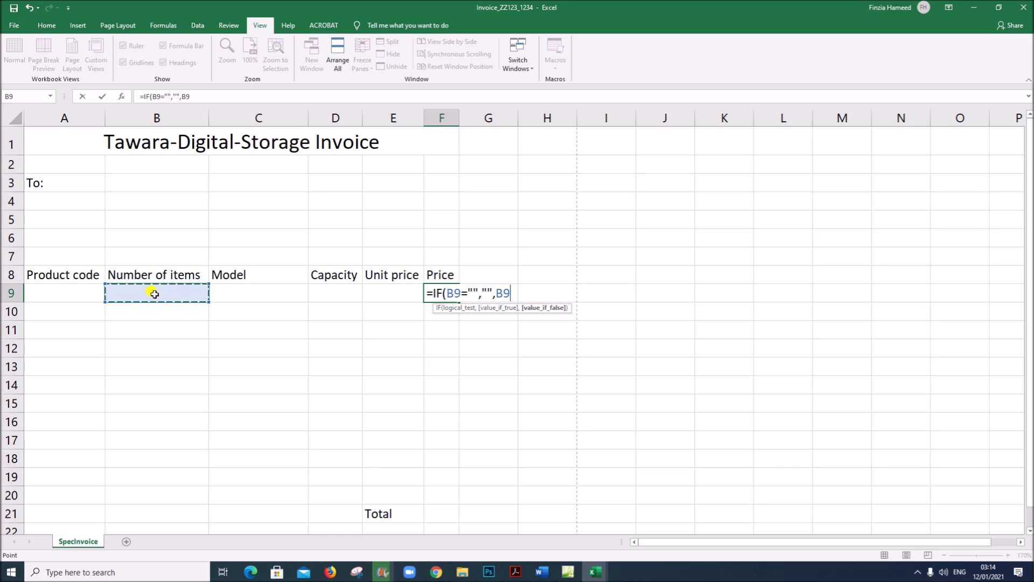
{"action": "type", "text": "*"}
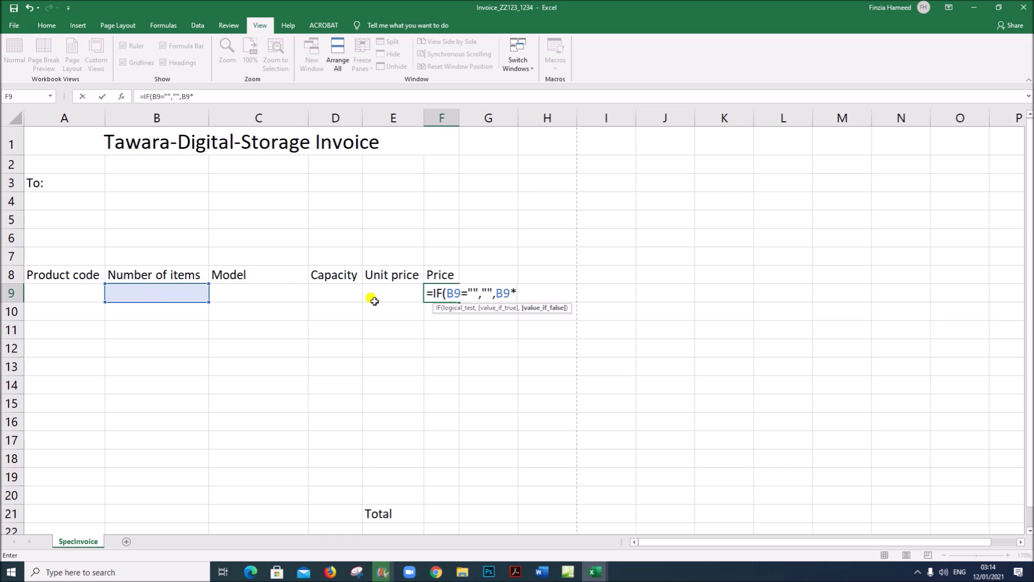
{"action": "left_click", "coordinate": [401, 292]}
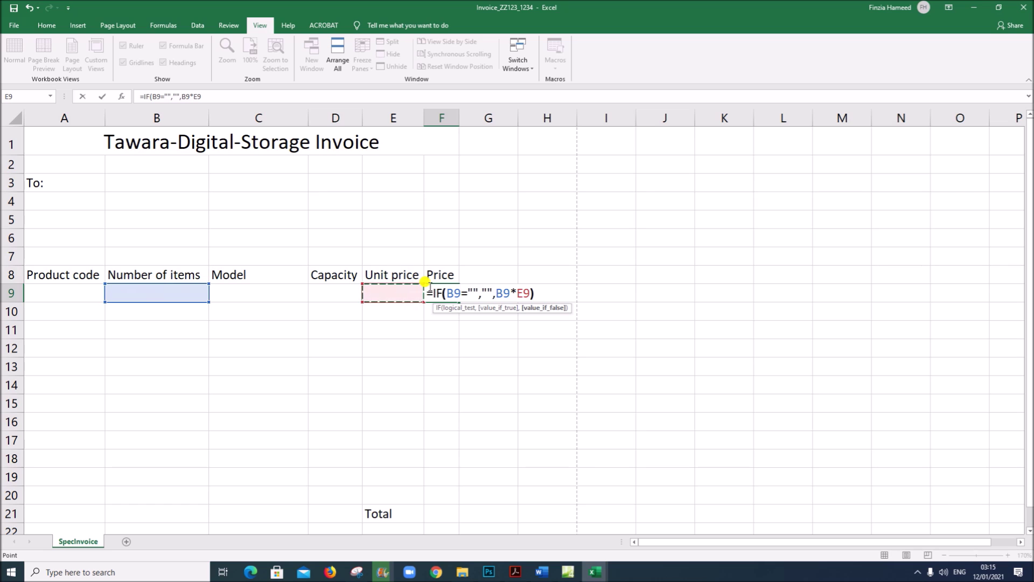
{"action": "type", "text": ")"}
{"action": "key", "text": "Return"}
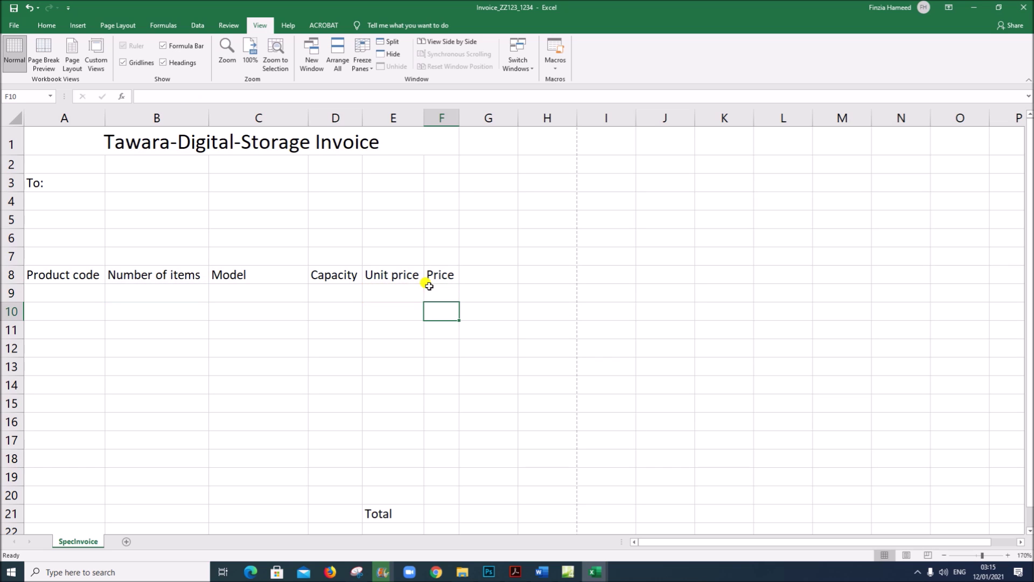
{"action": "double_click", "coordinate": [437, 290]}
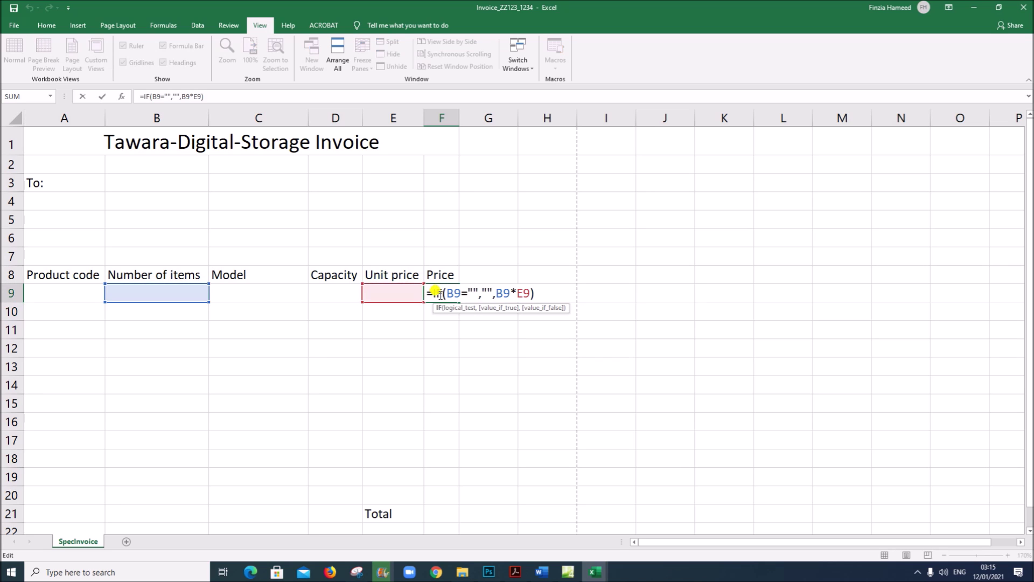
{"action": "key", "text": "Return"}
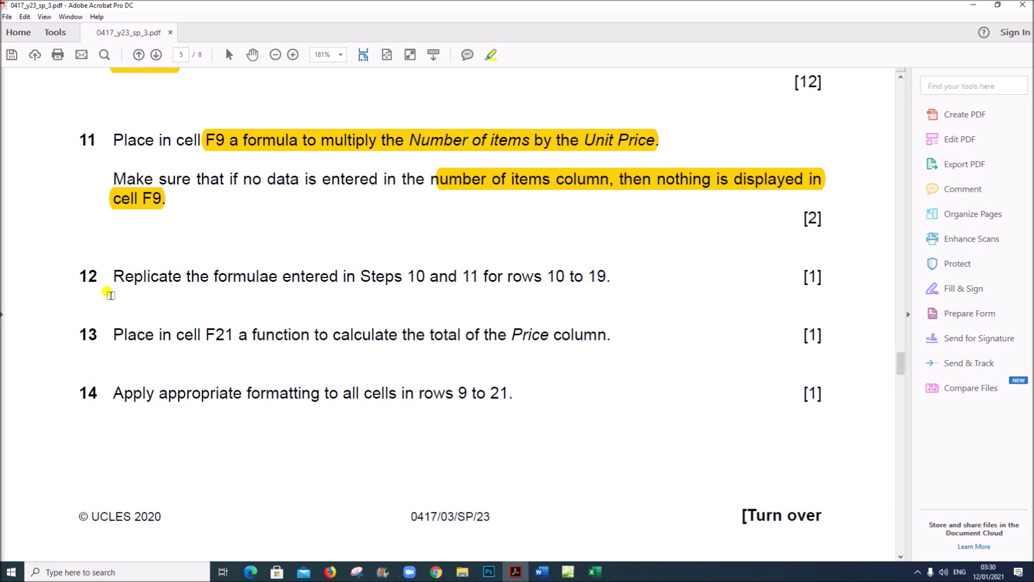
Highlight task 12 on replicating formulae for rows 10 to 19, then scroll through items 9–14.
{"action": "left_click_drag", "start_coordinate": [113, 277], "coordinate": [609, 279]}
{"action": "scroll", "coordinate": [302, 216], "scroll_direction": "up", "scroll_amount": 3}
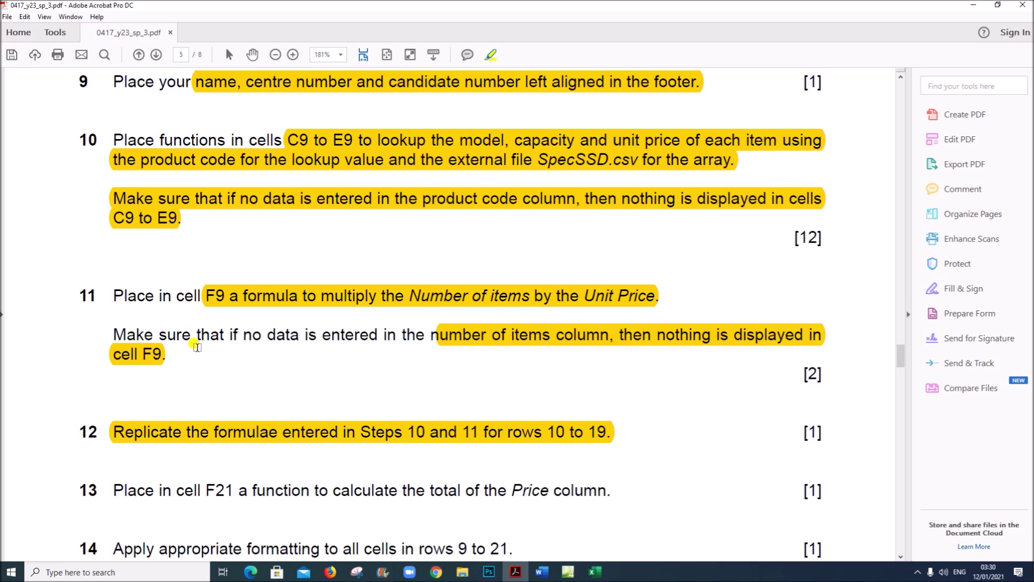
{"action": "scroll", "coordinate": [194, 342], "scroll_direction": "down", "scroll_amount": 1}
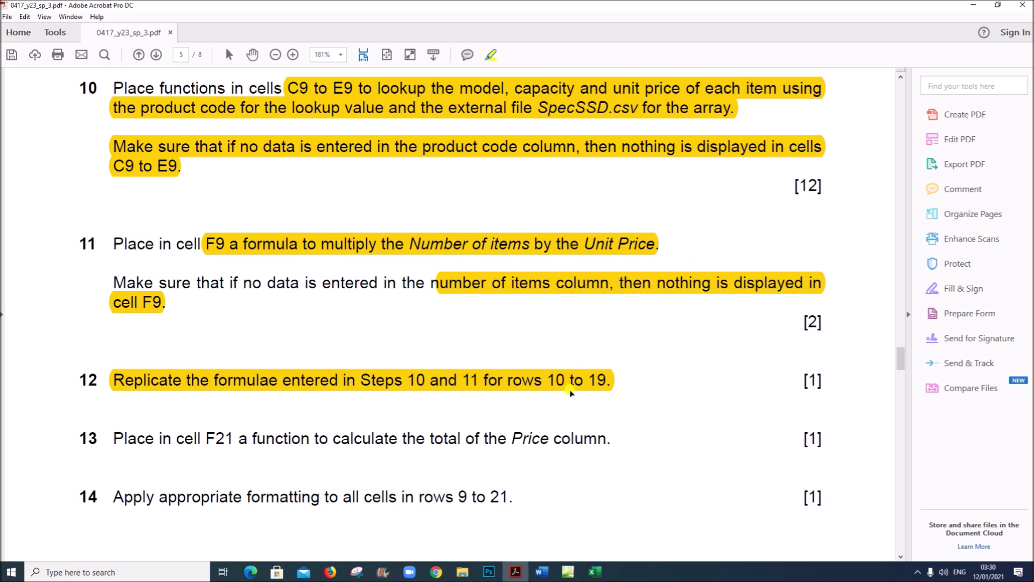
{"action": "scroll", "coordinate": [555, 377], "scroll_direction": "down", "scroll_amount": 2}
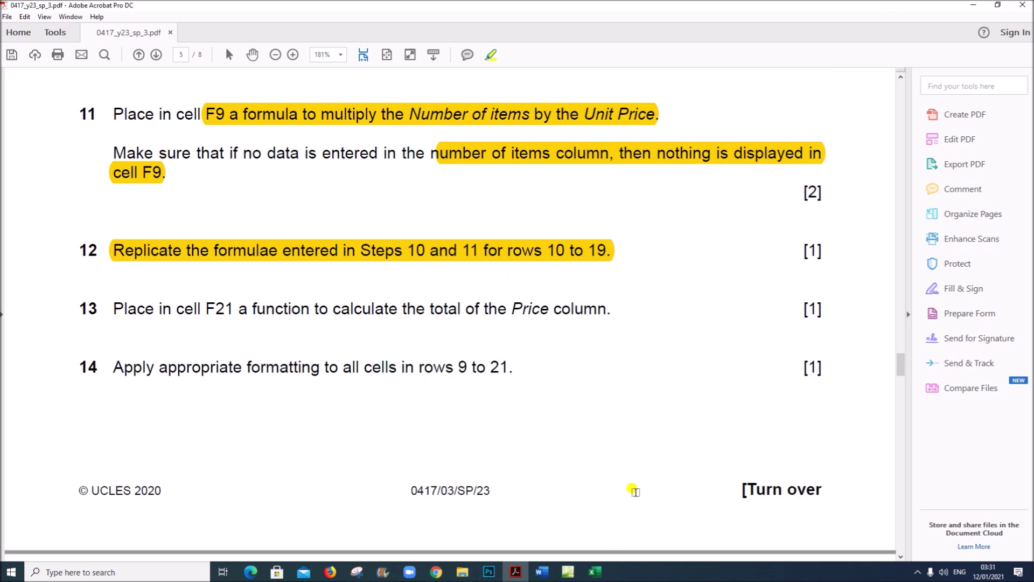
{"action": "mouse_move", "coordinate": [595, 570]}
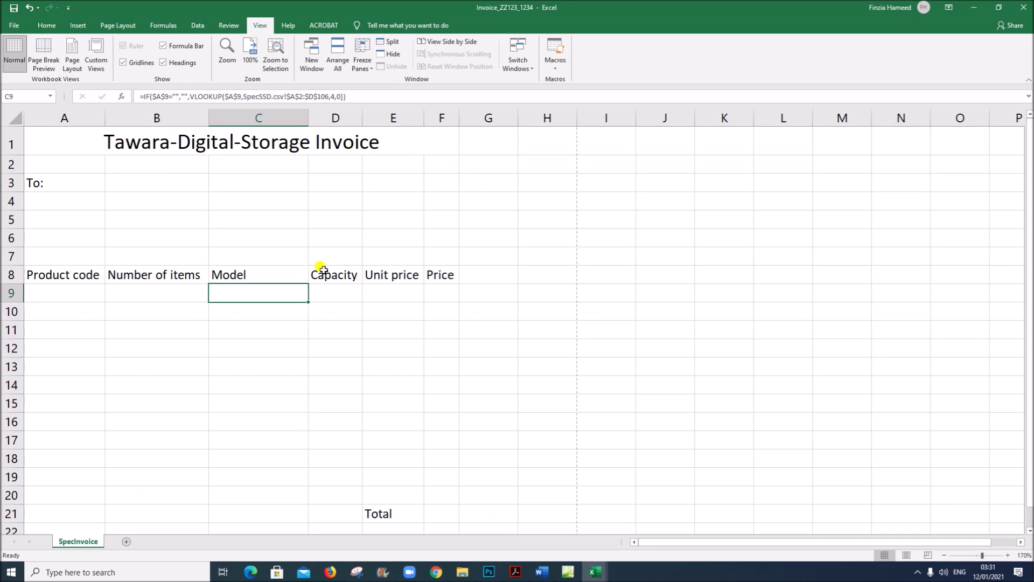
Change both $A$9 references in C9's Model formula to $A9.
{"action": "double_click", "coordinate": [236, 294]}
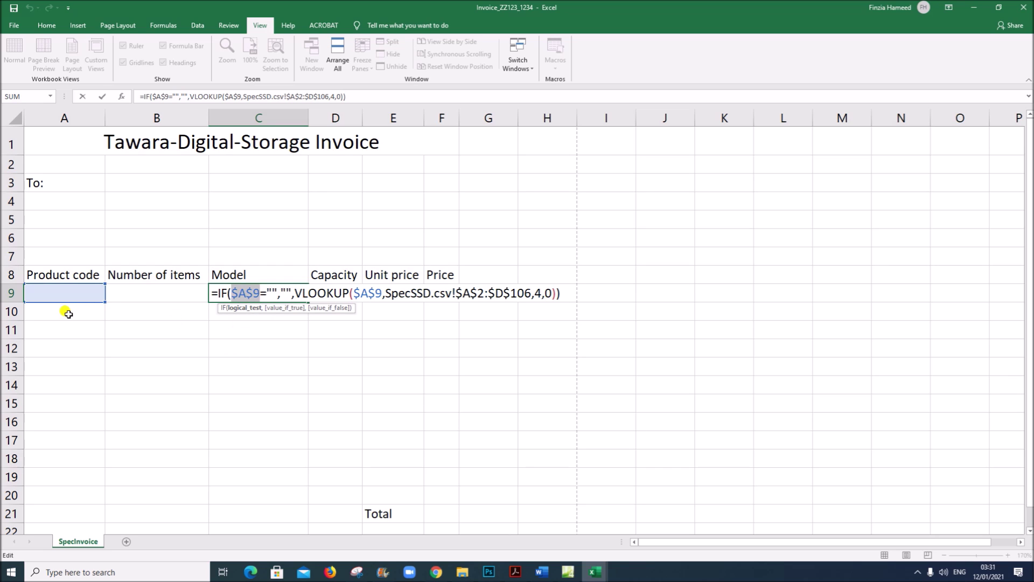
{"action": "left_click_drag", "start_coordinate": [351, 292], "coordinate": [382, 292]}
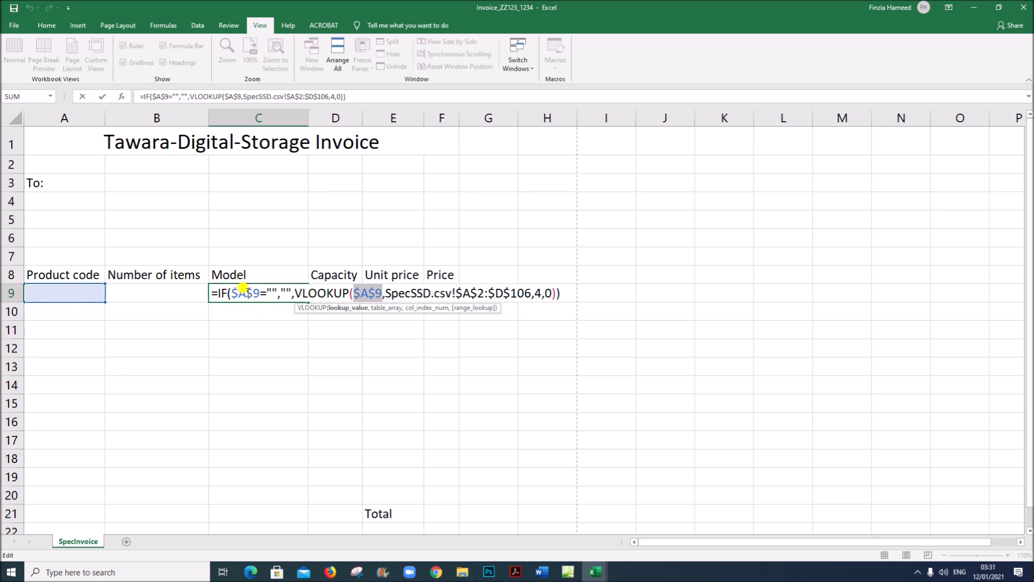
{"action": "left_click", "coordinate": [244, 288]}
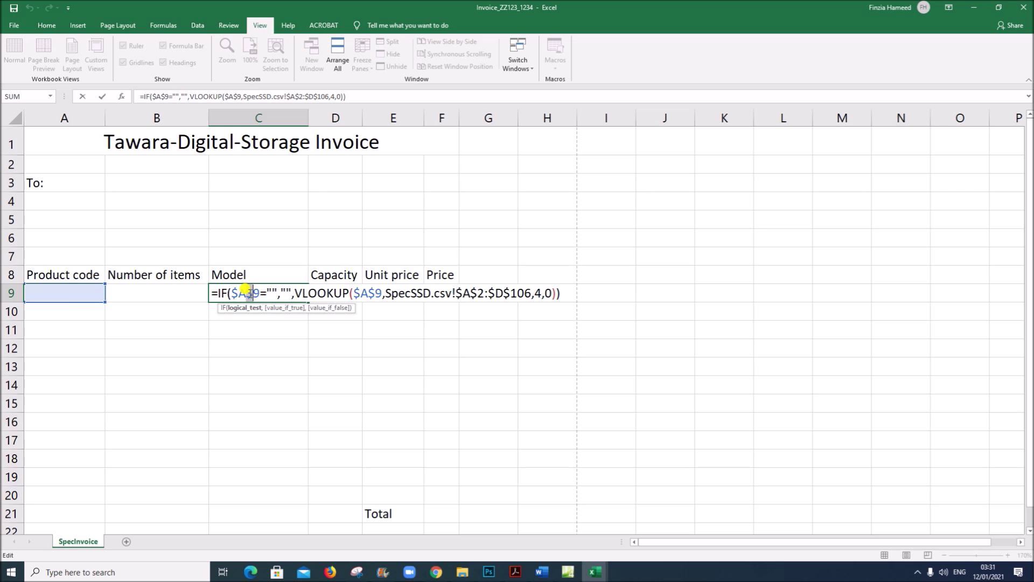
{"action": "key", "text": "BackSpace"}
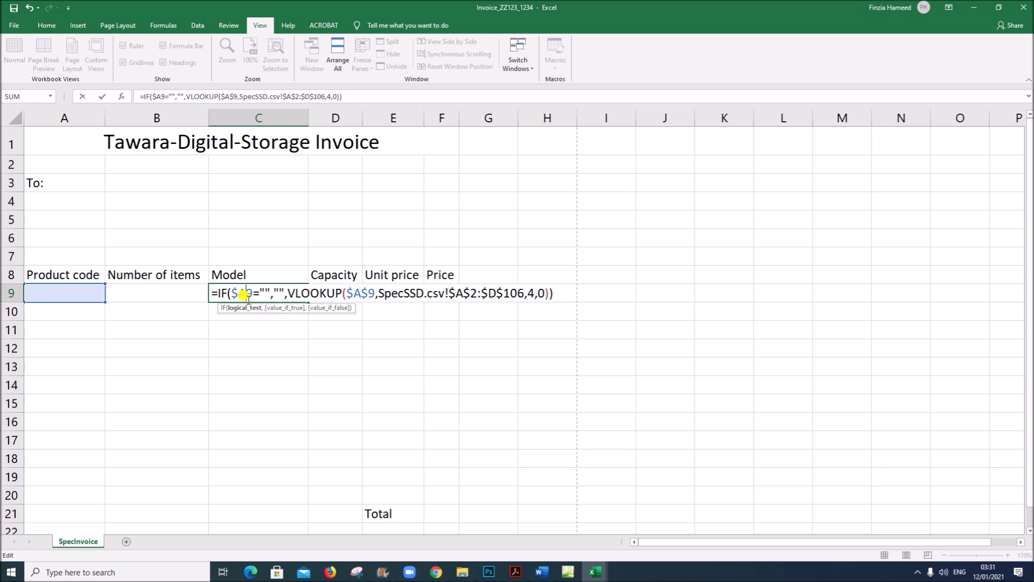
{"action": "left_click", "coordinate": [365, 294]}
{"action": "key", "text": "BackSpace"}
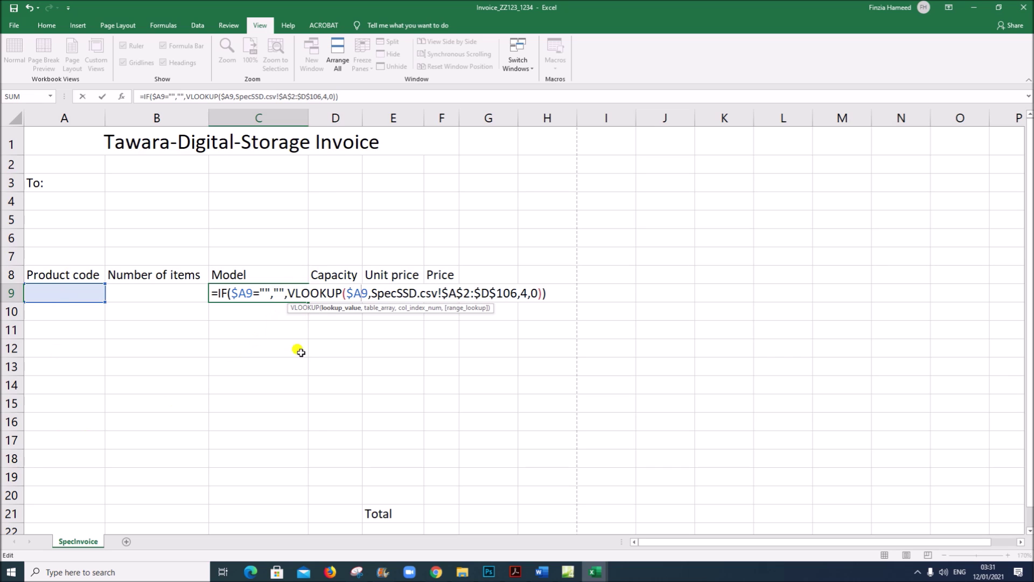
{"action": "key", "text": "Return"}
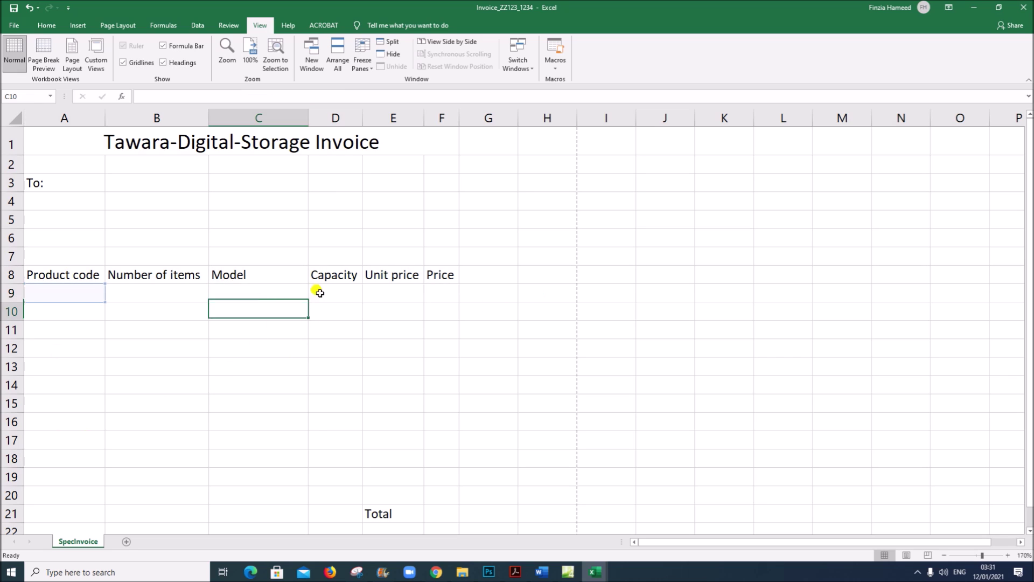
Fill the Model formula from C9 down to row 19 and check C10's references.
{"action": "left_click", "coordinate": [281, 295]}
{"action": "left_click_drag", "start_coordinate": [307, 304], "coordinate": [297, 480]}
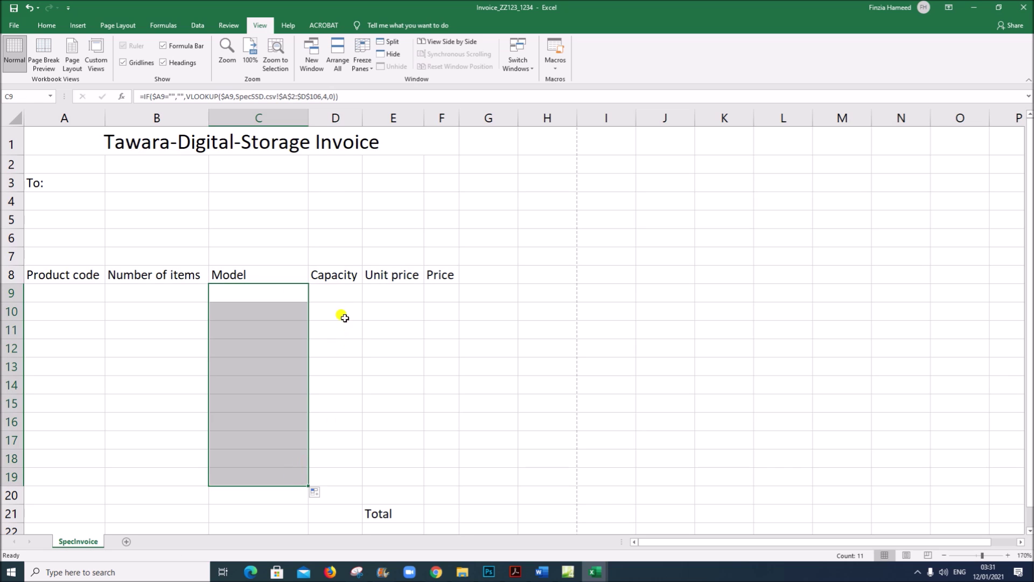
{"action": "left_click", "coordinate": [286, 309]}
{"action": "double_click", "coordinate": [285, 308]}
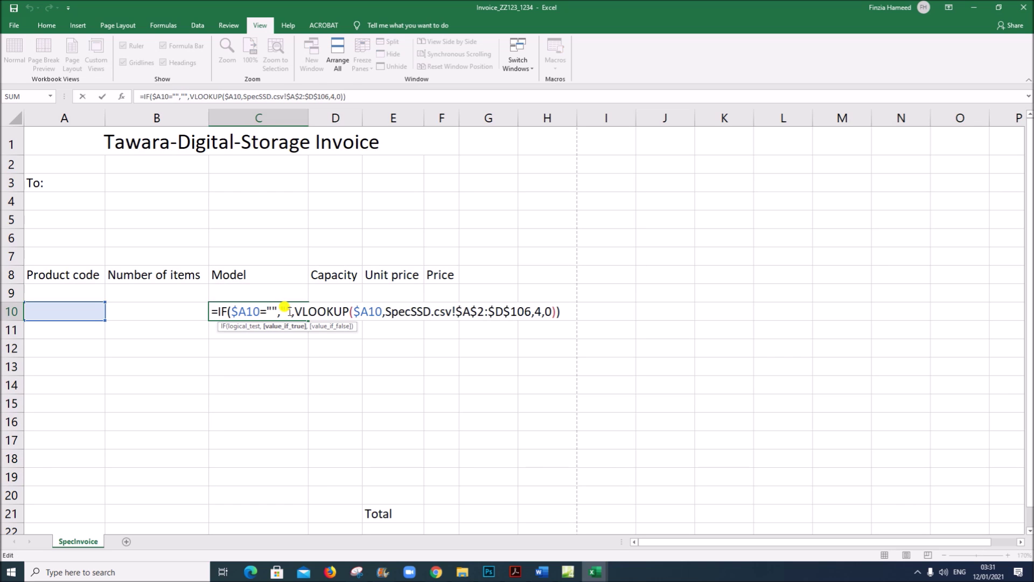
Change both $A$9 references in D9's Capacity formula to $A9.
{"action": "left_click", "coordinate": [325, 296]}
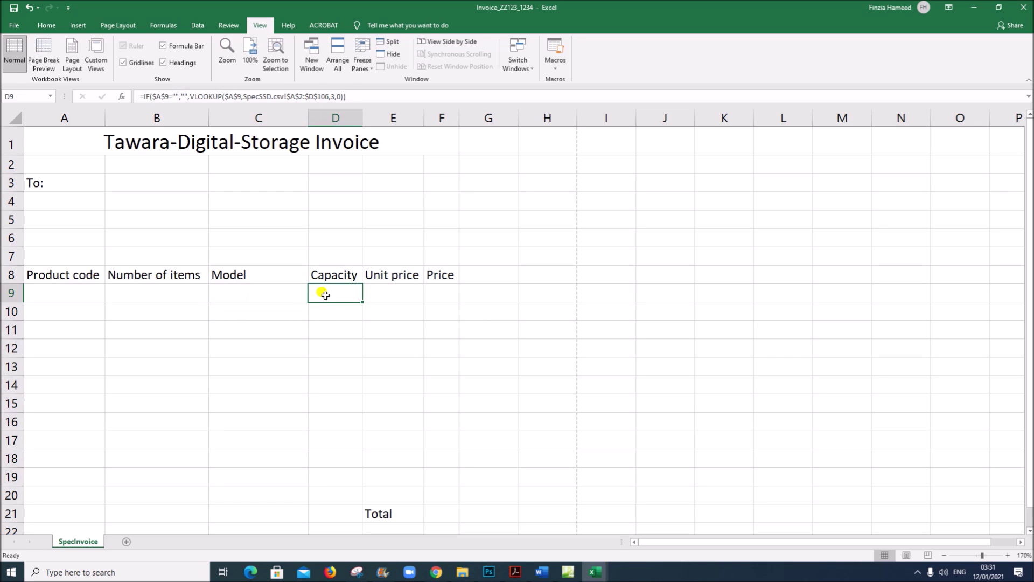
{"action": "double_click", "coordinate": [325, 295]}
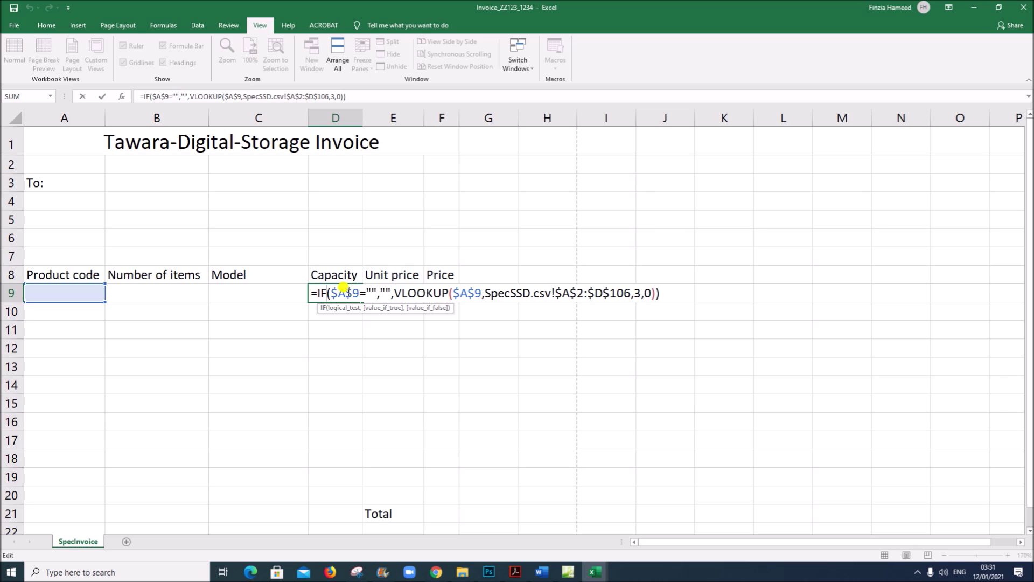
{"action": "left_click", "coordinate": [346, 291]}
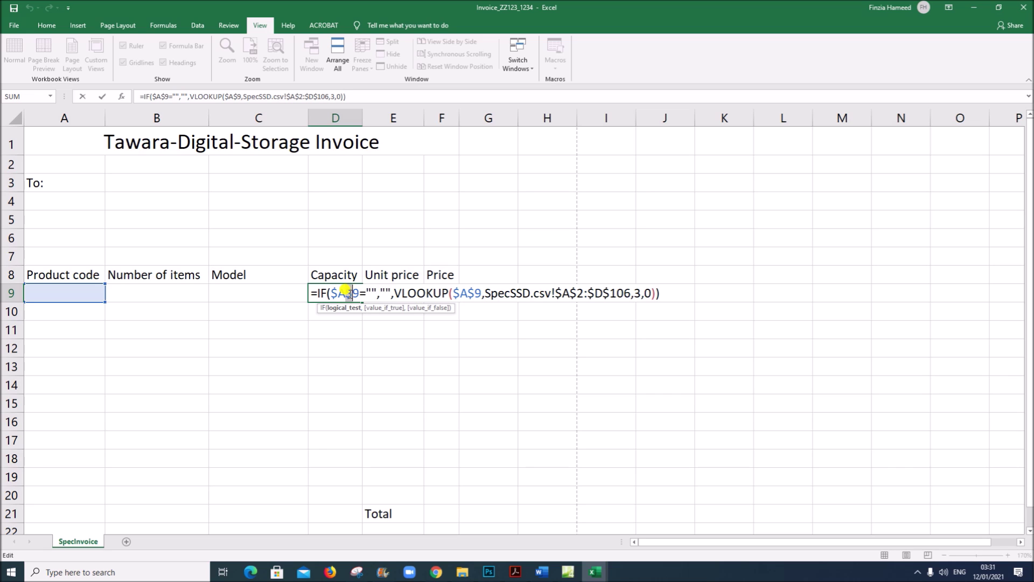
{"action": "key", "text": "Delete"}
{"action": "left_click", "coordinate": [454, 289]}
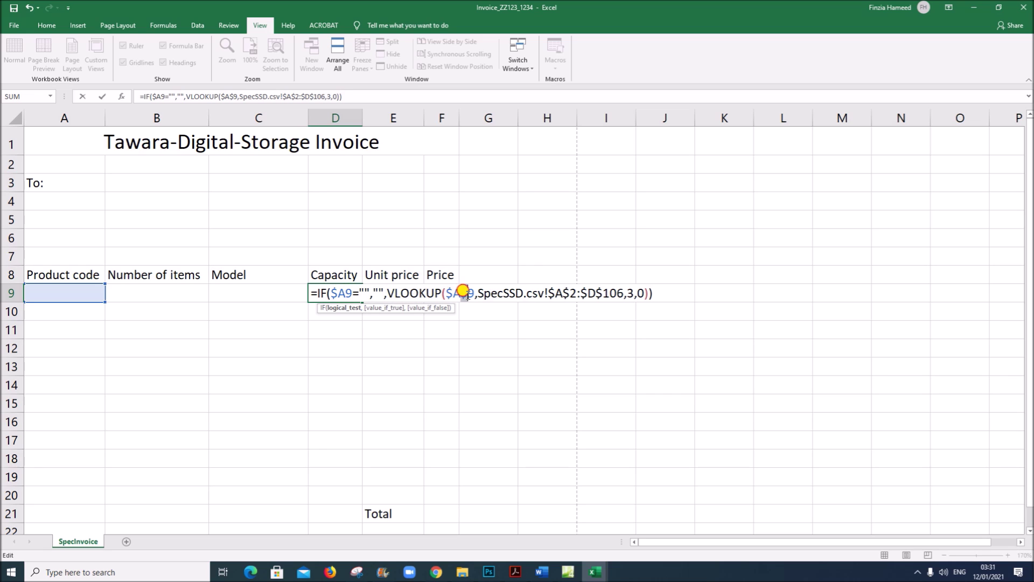
{"action": "key", "text": "Delete"}
{"action": "key", "text": "Return"}
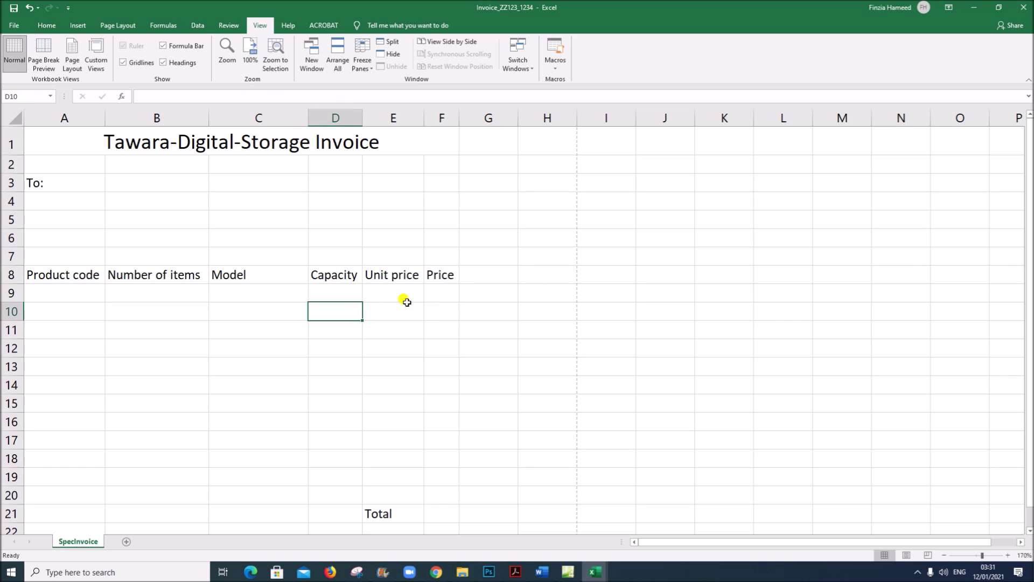
Change both $A$9 references in E9's Unit price formula to $A9.
{"action": "left_click", "coordinate": [393, 291]}
{"action": "double_click", "coordinate": [389, 291]}
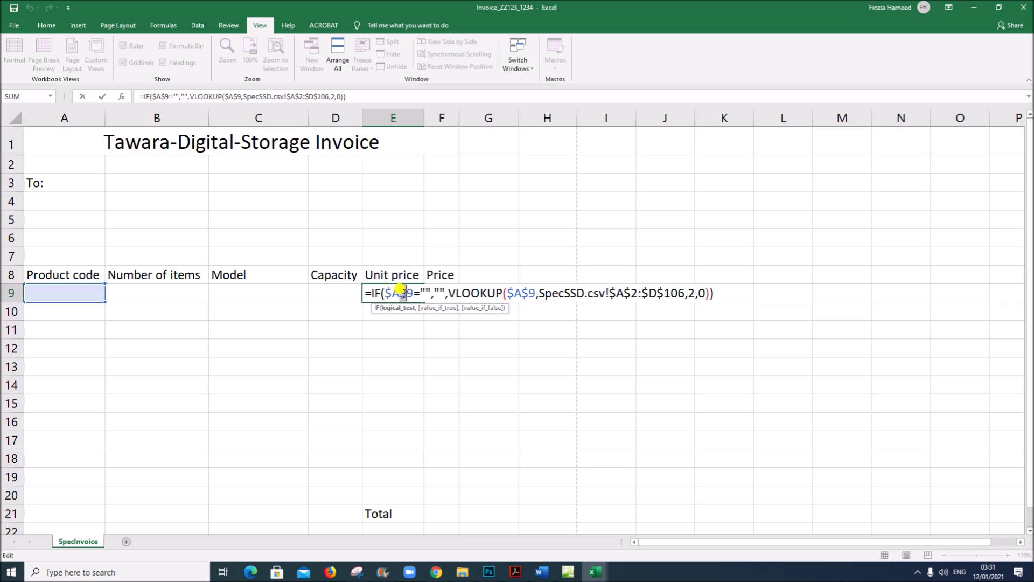
{"action": "key", "text": "Delete"}
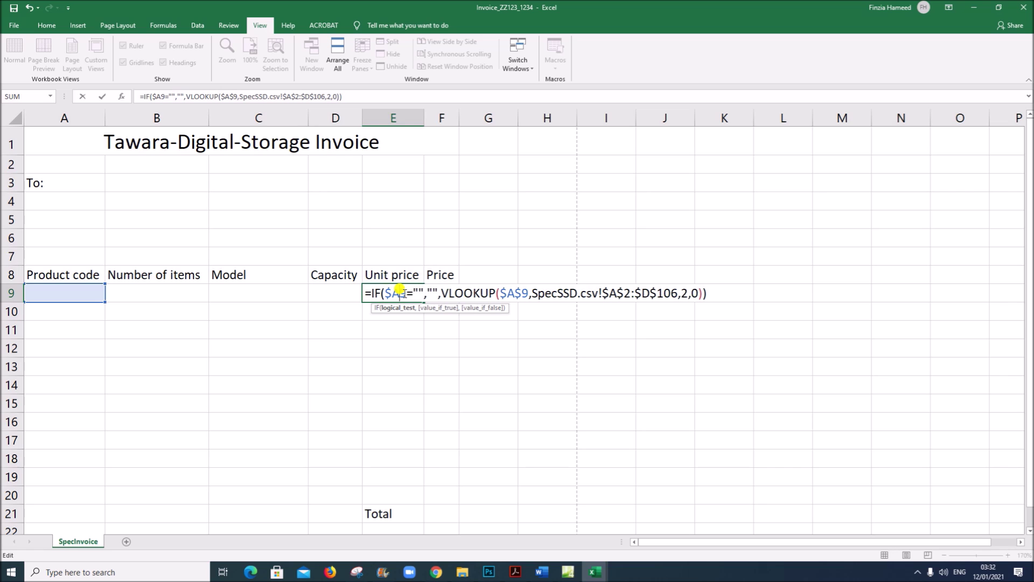
{"action": "left_click", "coordinate": [512, 291]}
{"action": "key", "text": "Delete"}
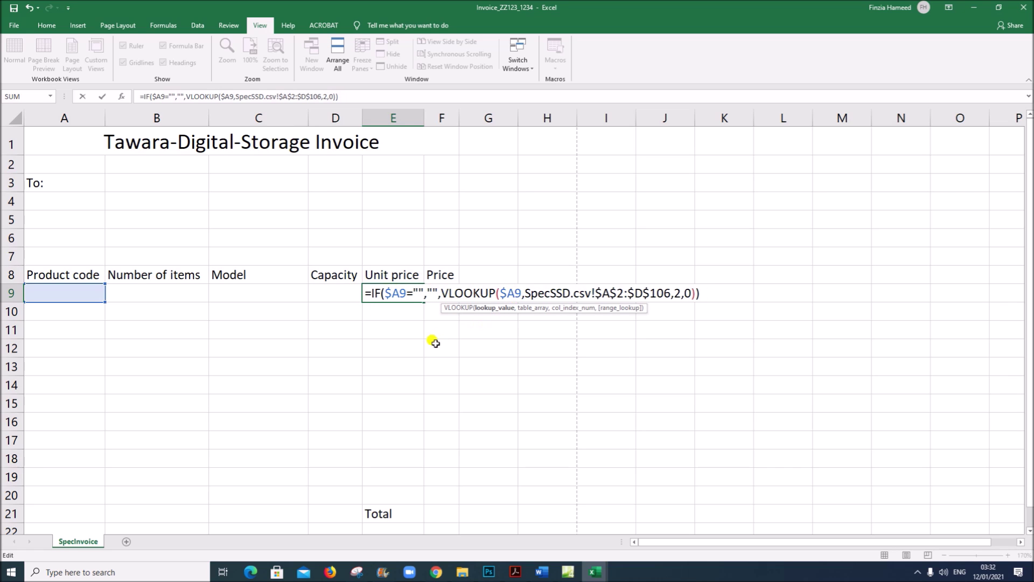
{"action": "key", "text": "Return"}
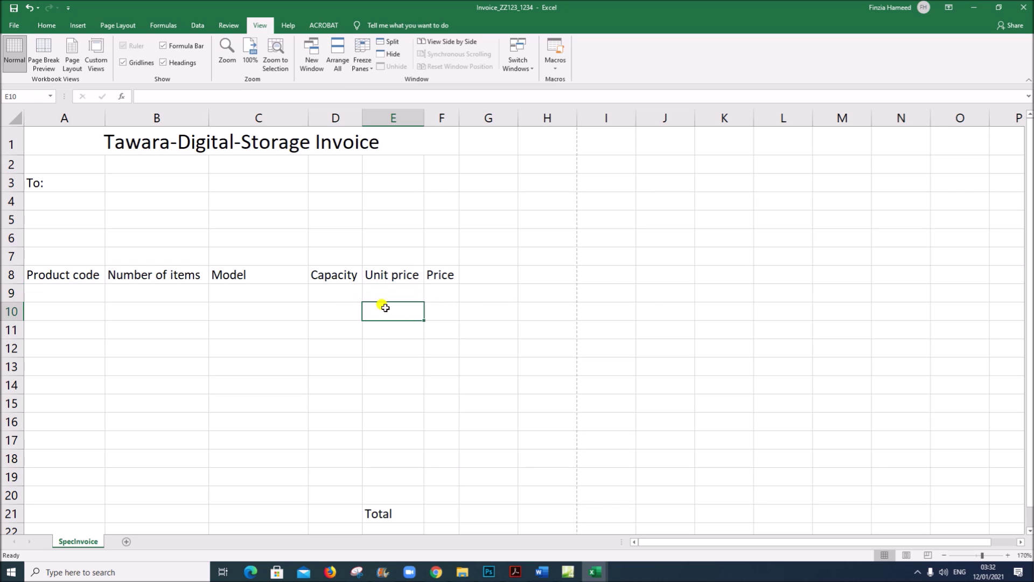
{"action": "left_click", "coordinate": [338, 291]}
Fill the Capacity, Unit price and Price formulas from D9, E9 and F9 down to row 19.
{"action": "left_click_drag", "start_coordinate": [364, 302], "coordinate": [355, 480]}
{"action": "left_click", "coordinate": [418, 296]}
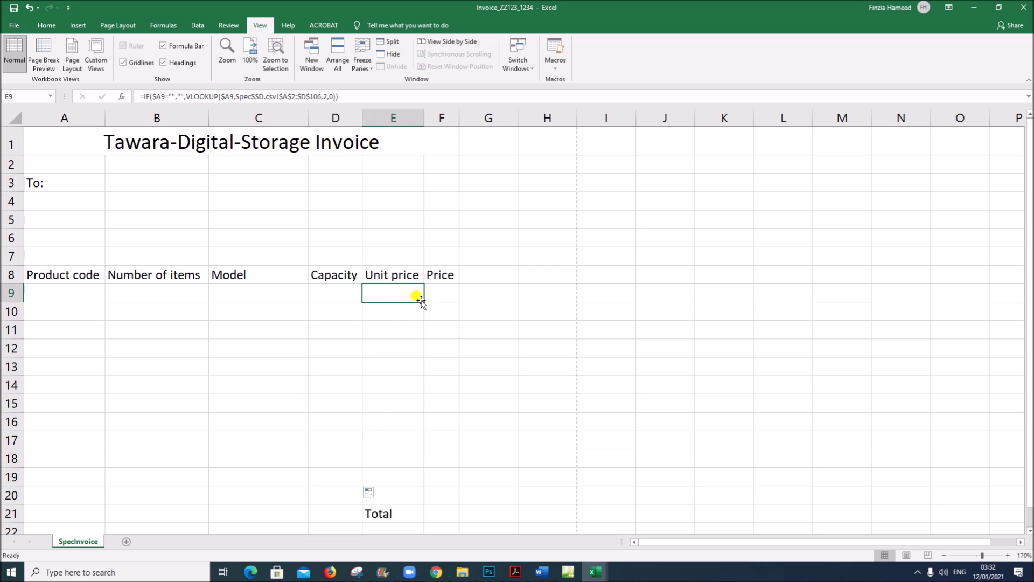
{"action": "left_click_drag", "start_coordinate": [423, 301], "coordinate": [419, 480]}
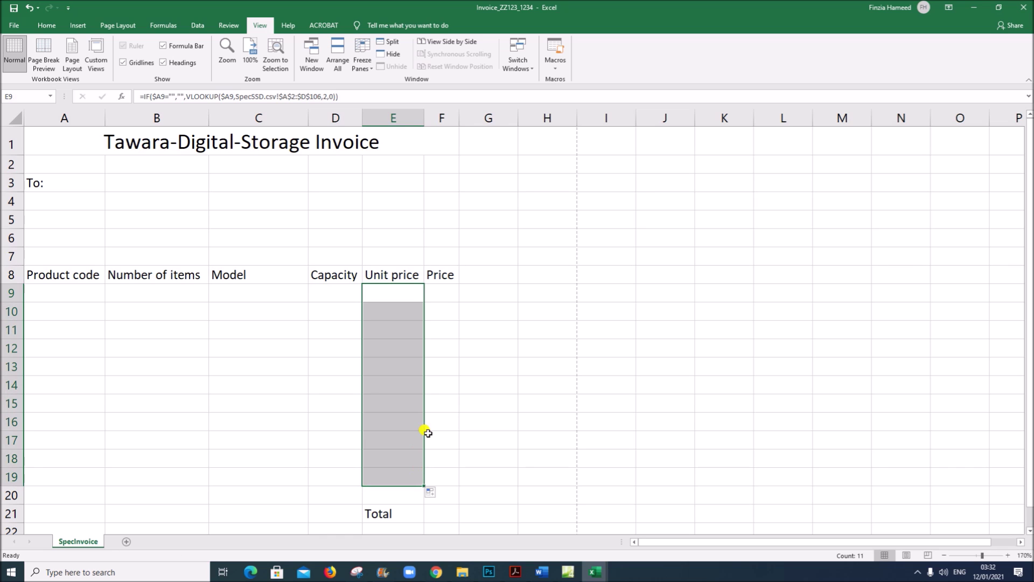
{"action": "left_click", "coordinate": [444, 291]}
{"action": "double_click", "coordinate": [447, 293]}
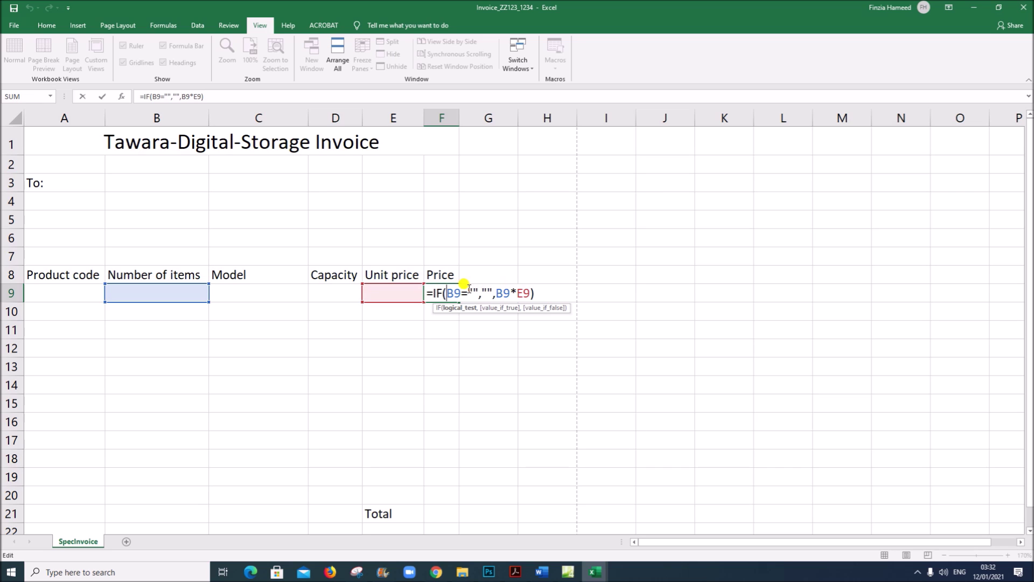
{"action": "key", "text": "Return"}
{"action": "left_click", "coordinate": [451, 290]}
{"action": "left_click_drag", "start_coordinate": [459, 303], "coordinate": [443, 480]}
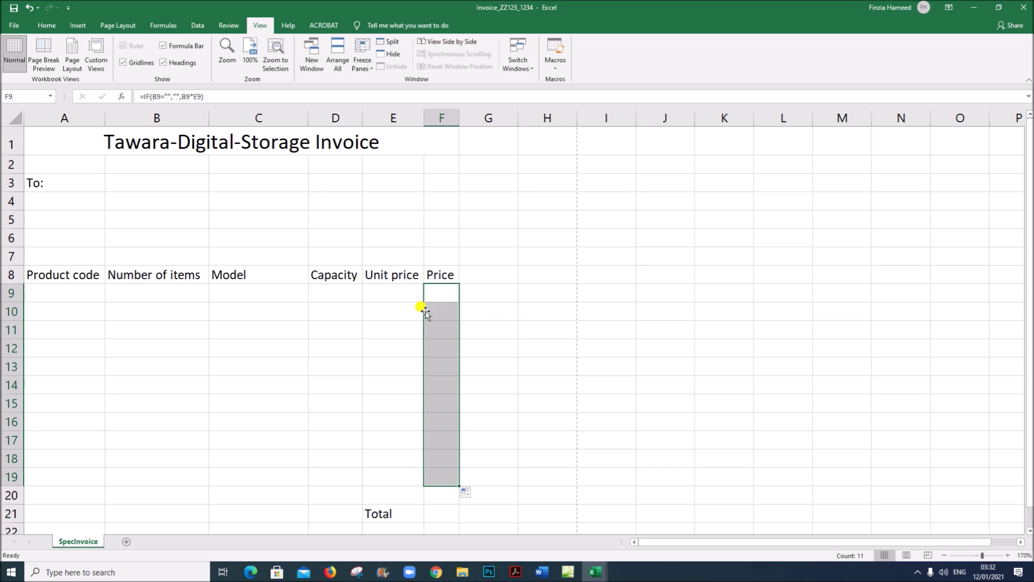
{"action": "left_click", "coordinate": [516, 572]}
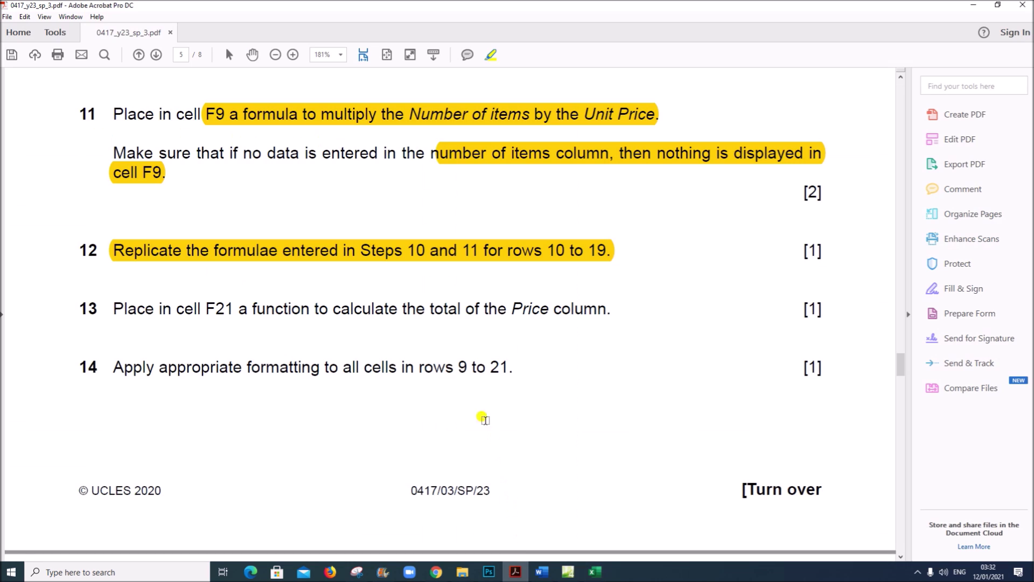
Highlight step 13's instruction to total the Price column in F21.
{"action": "left_click_drag", "start_coordinate": [202, 306], "coordinate": [604, 309]}
{"action": "left_click", "coordinate": [596, 572]}
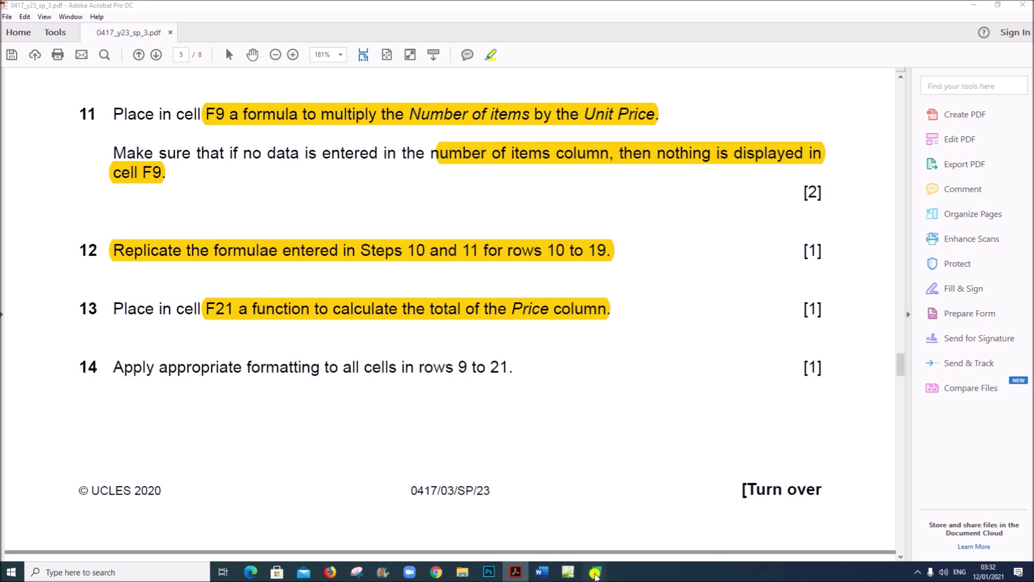
{"action": "left_click", "coordinate": [533, 539]}
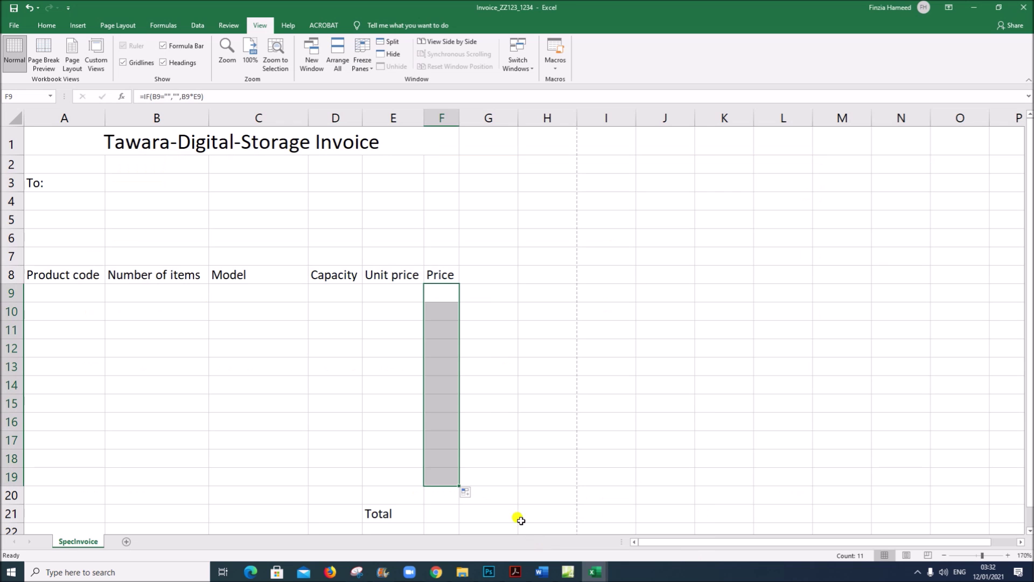
Enter =SUM(F9:F19) in cell F21 to total the Price column.
{"action": "left_click", "coordinate": [437, 514]}
{"action": "scroll", "coordinate": [434, 512], "scroll_direction": "down", "scroll_amount": 1}
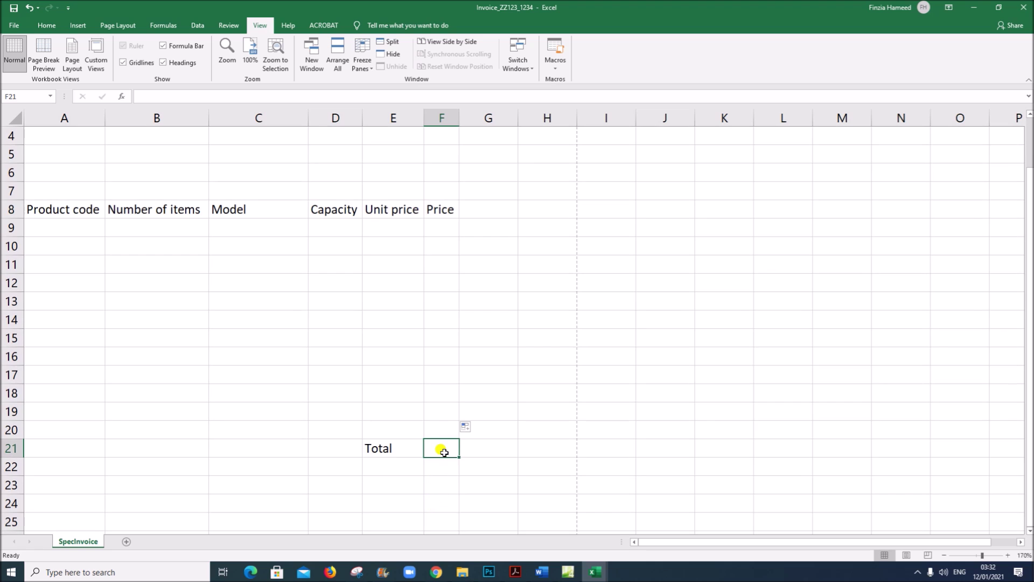
{"action": "type", "text": "=s"}
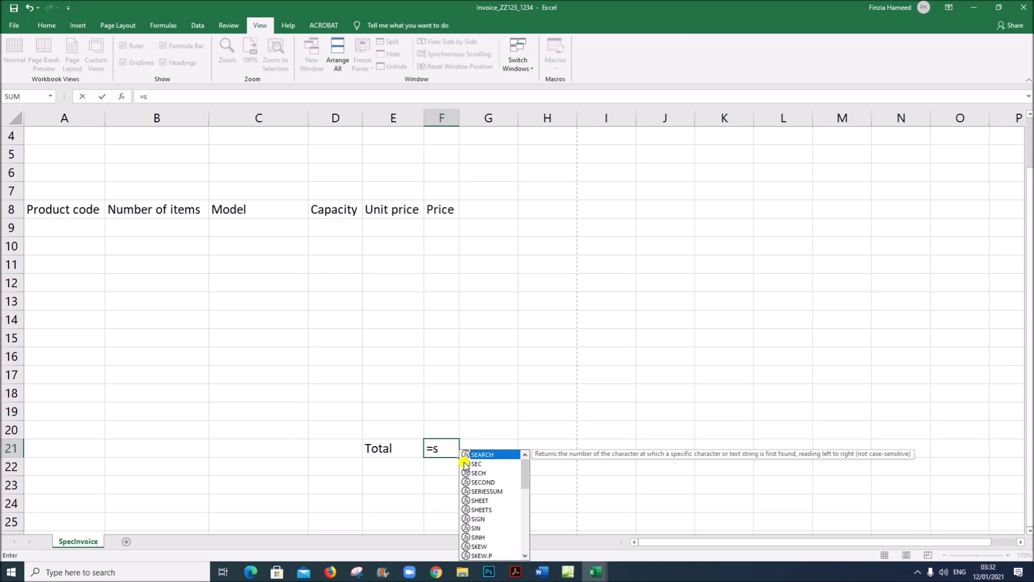
{"action": "key", "text": "BackSpace"}
{"action": "type", "text": "SUM("}
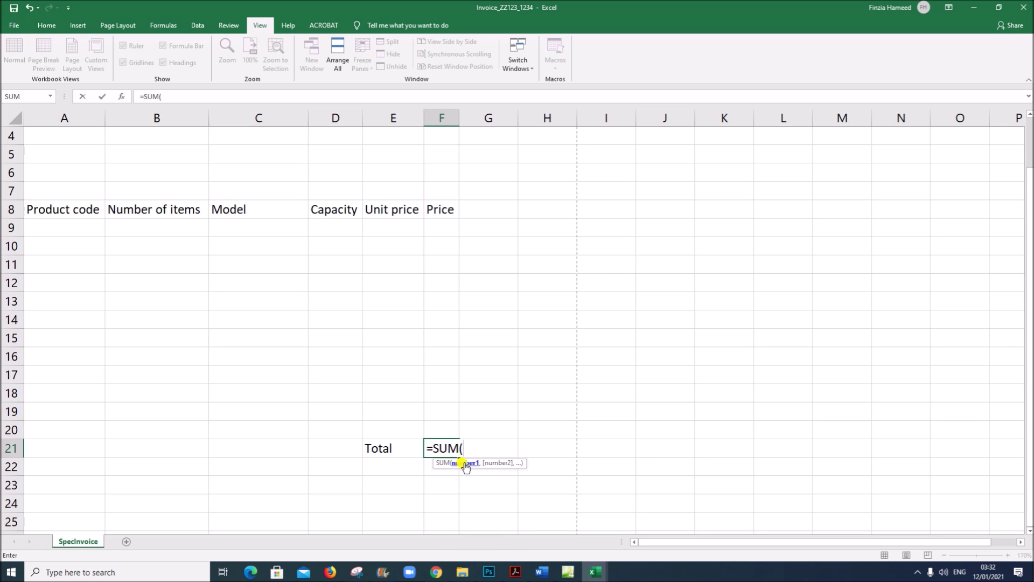
{"action": "left_click_drag", "start_coordinate": [432, 229], "coordinate": [442, 411]}
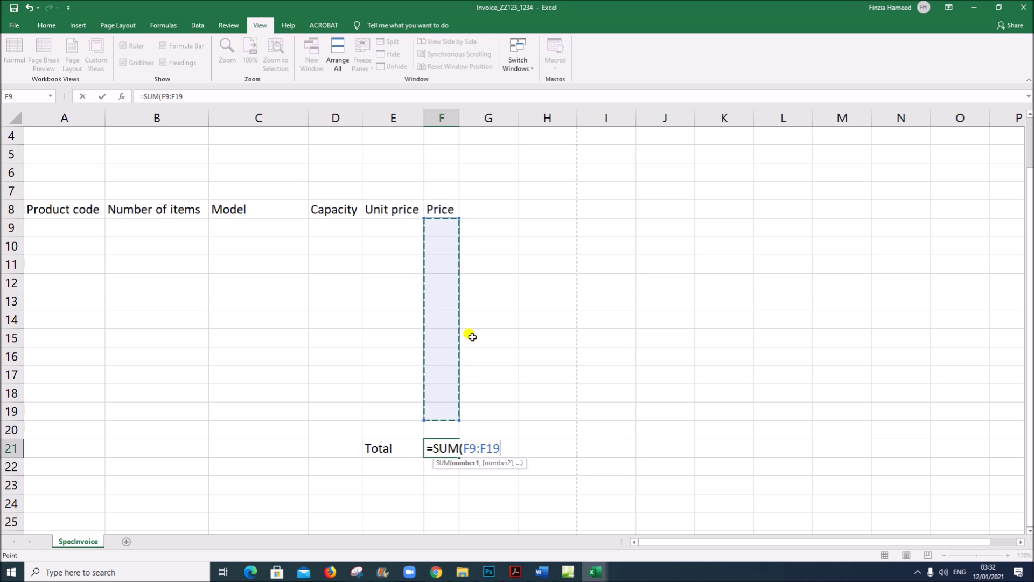
{"action": "key", "text": "Return"}
{"action": "left_click", "coordinate": [440, 447]}
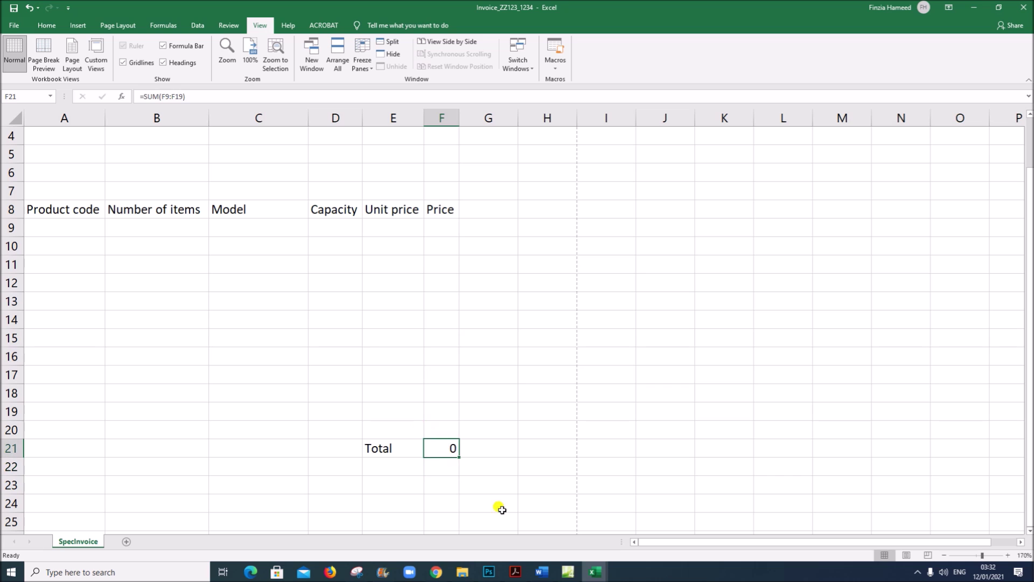
{"action": "left_click", "coordinate": [515, 572]}
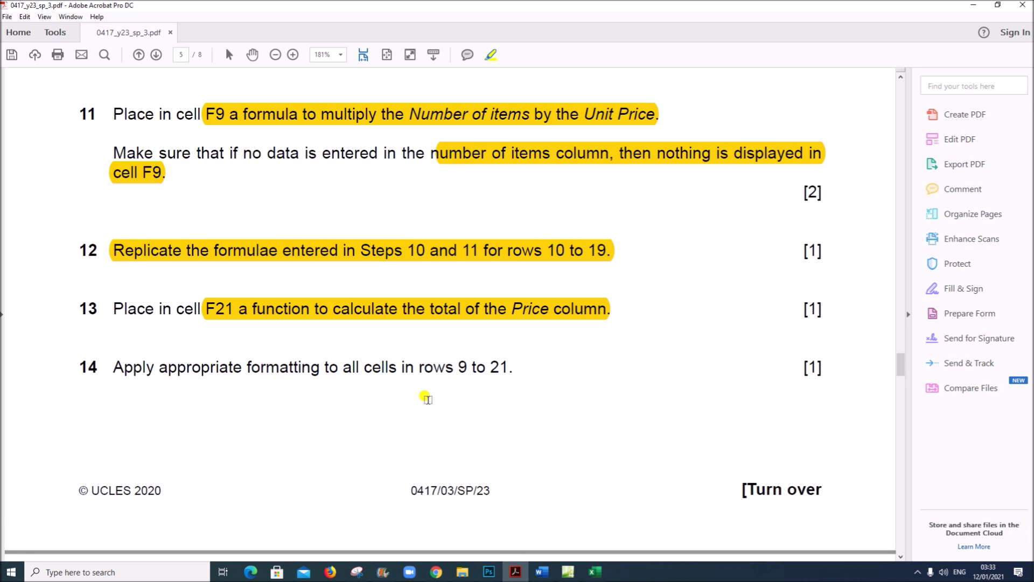
Highlight '9 to 21' in step 14's formatting instruction in the exam paper.
{"action": "scroll", "coordinate": [425, 402], "scroll_direction": "down", "scroll_amount": 2}
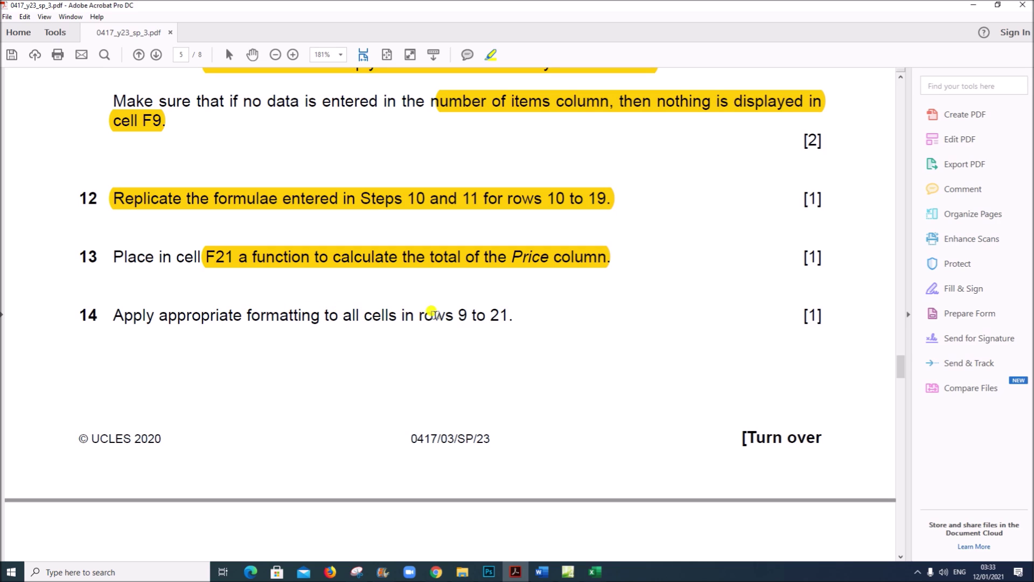
{"action": "left_click_drag", "start_coordinate": [457, 315], "coordinate": [516, 316]}
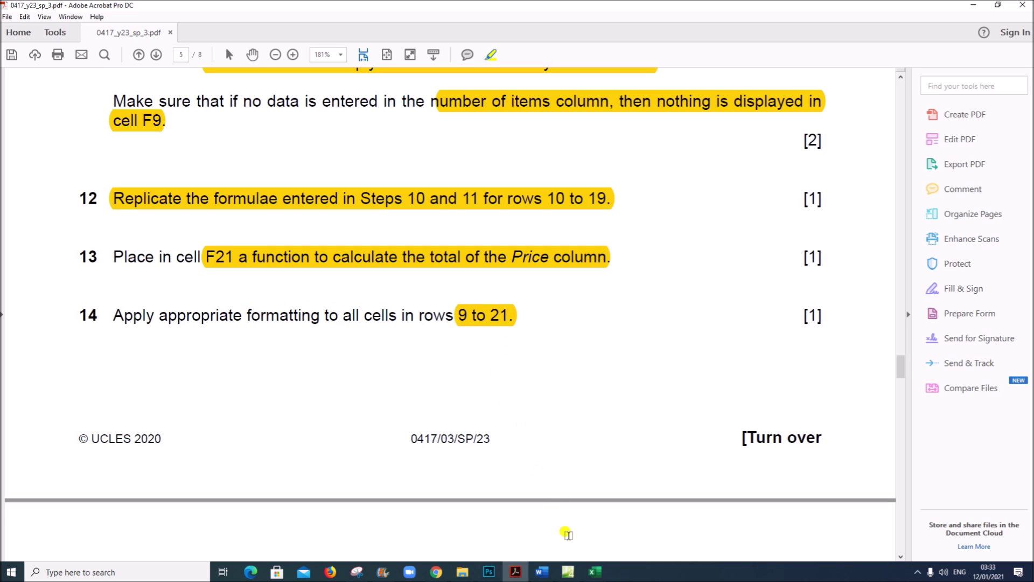
Back in the invoice, select the Unit price and Price cells E9:F19.
{"action": "mouse_move", "coordinate": [594, 571]}
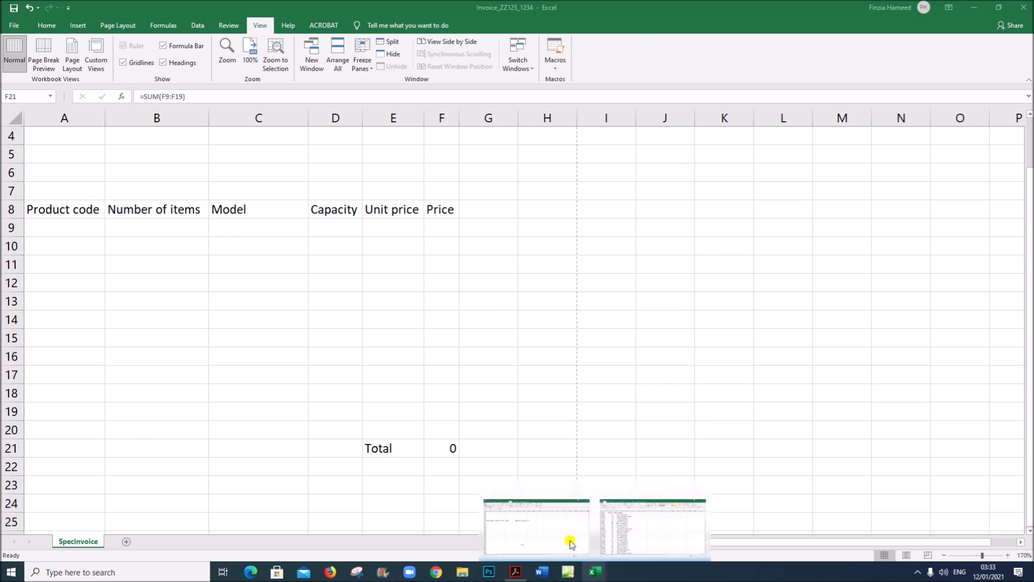
{"action": "left_click", "coordinate": [572, 544]}
{"action": "scroll", "coordinate": [496, 395], "scroll_direction": "up", "scroll_amount": 1}
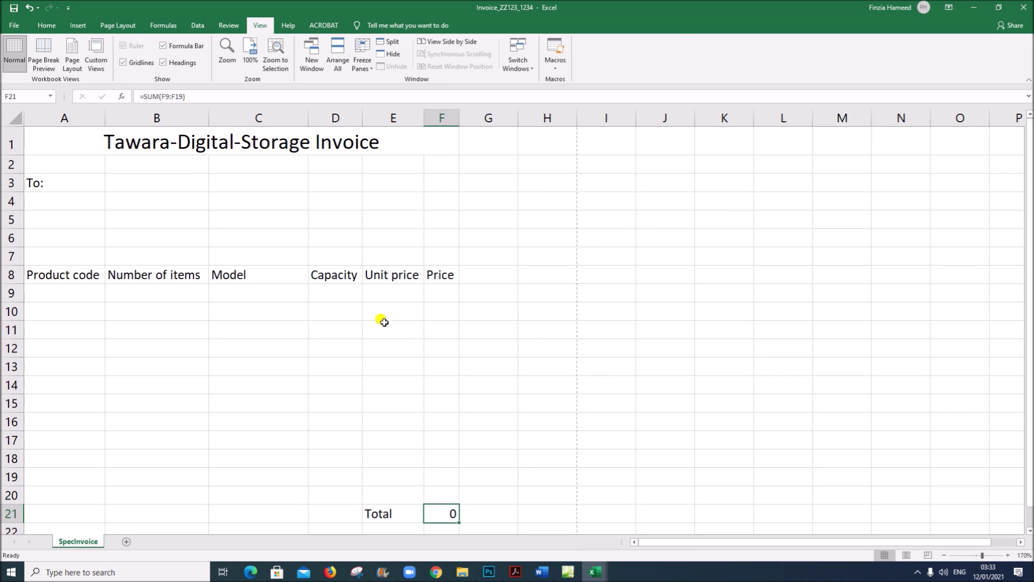
{"action": "left_click_drag", "start_coordinate": [388, 288], "coordinate": [436, 474]}
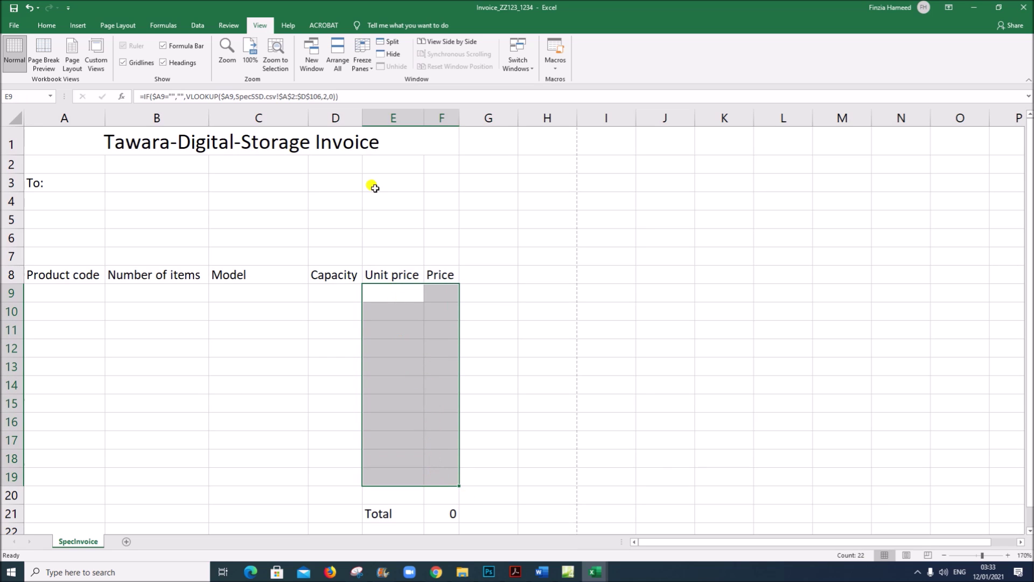
Recheck the euro requirement in the exam paper, then add Total cell F21 to the selection.
{"action": "left_click", "coordinate": [515, 571]}
{"action": "scroll", "coordinate": [467, 387], "scroll_direction": "up", "scroll_amount": 10}
{"action": "scroll", "coordinate": [455, 350], "scroll_direction": "up", "scroll_amount": 5}
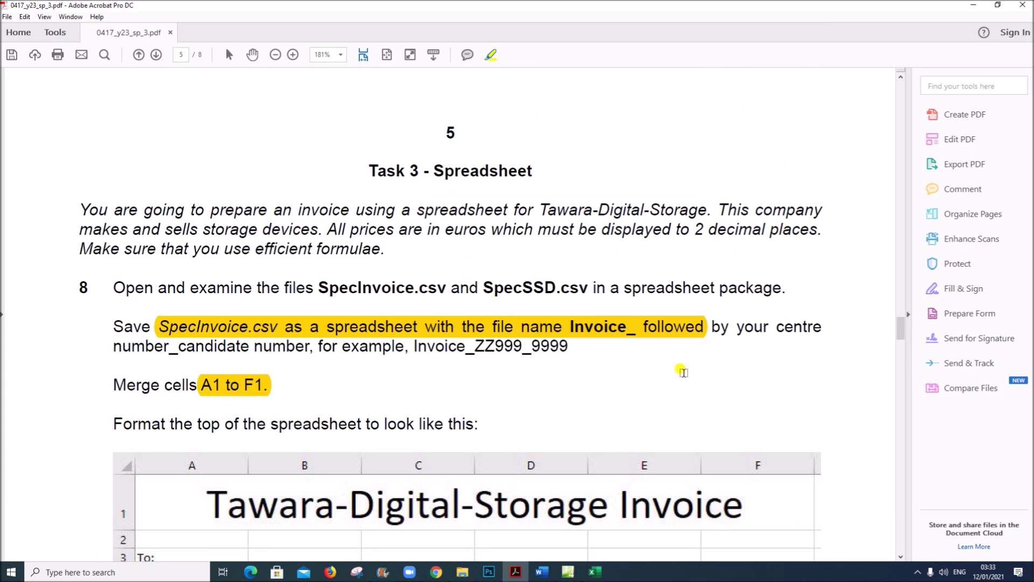
{"action": "mouse_move", "coordinate": [600, 575]}
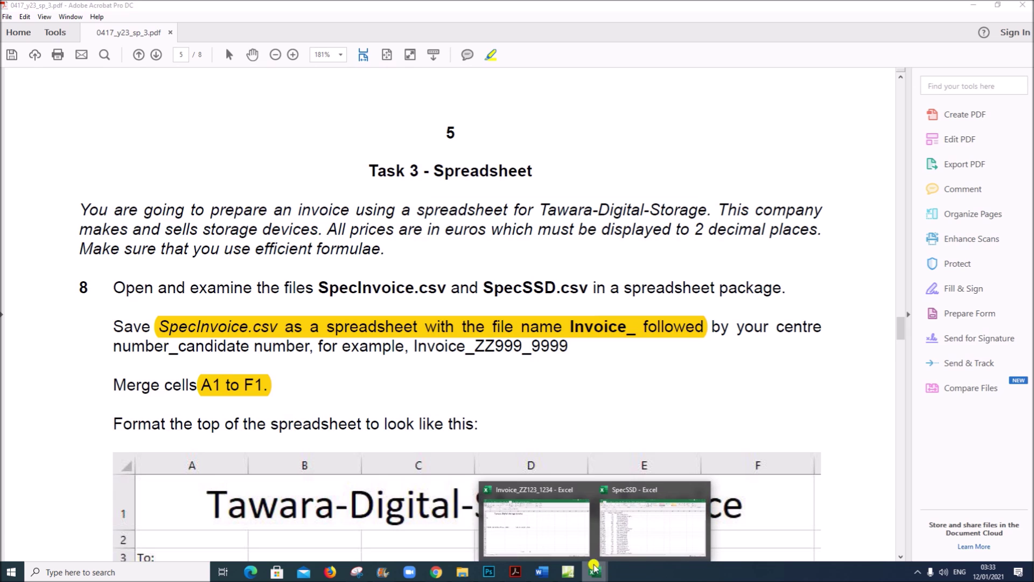
{"action": "left_click", "coordinate": [560, 549]}
{"action": "scroll", "coordinate": [496, 452], "scroll_direction": "down", "scroll_amount": 4}
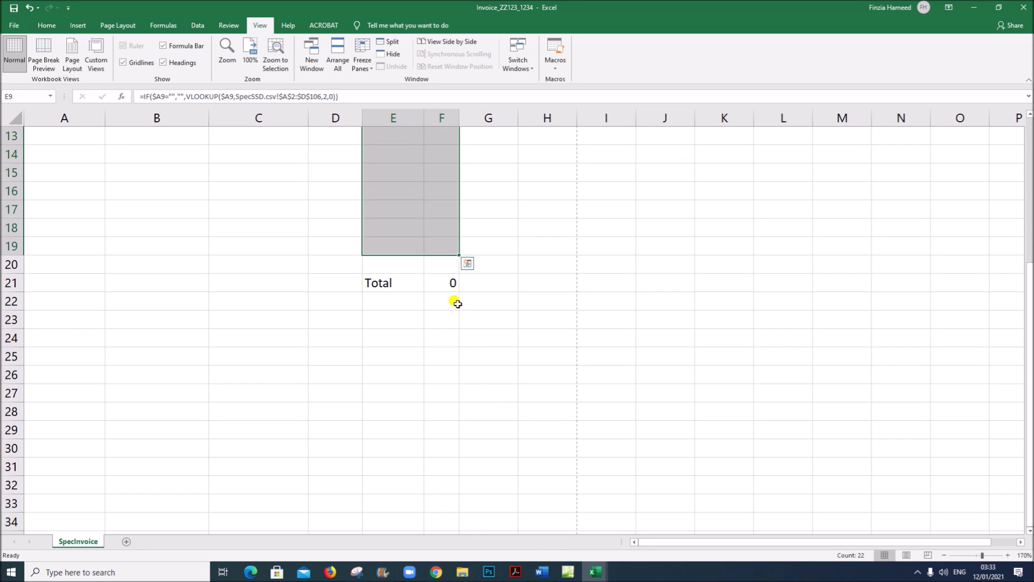
{"action": "left_click", "coordinate": [443, 287], "text": "ctrl"}
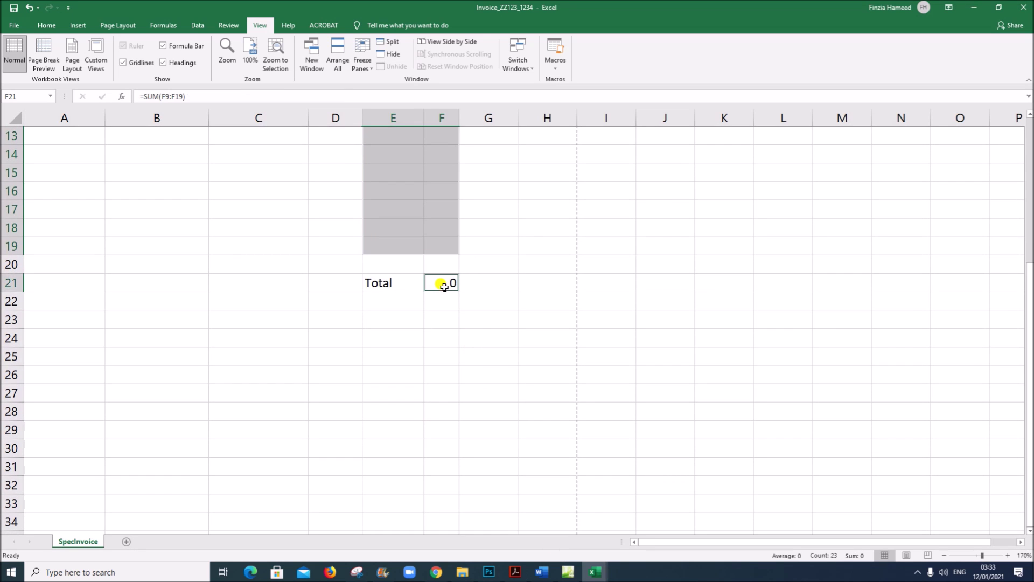
Format the selected cells as Currency with the € Euro symbol and 2 decimal places.
{"action": "right_click", "coordinate": [422, 190]}
{"action": "left_click", "coordinate": [457, 400]}
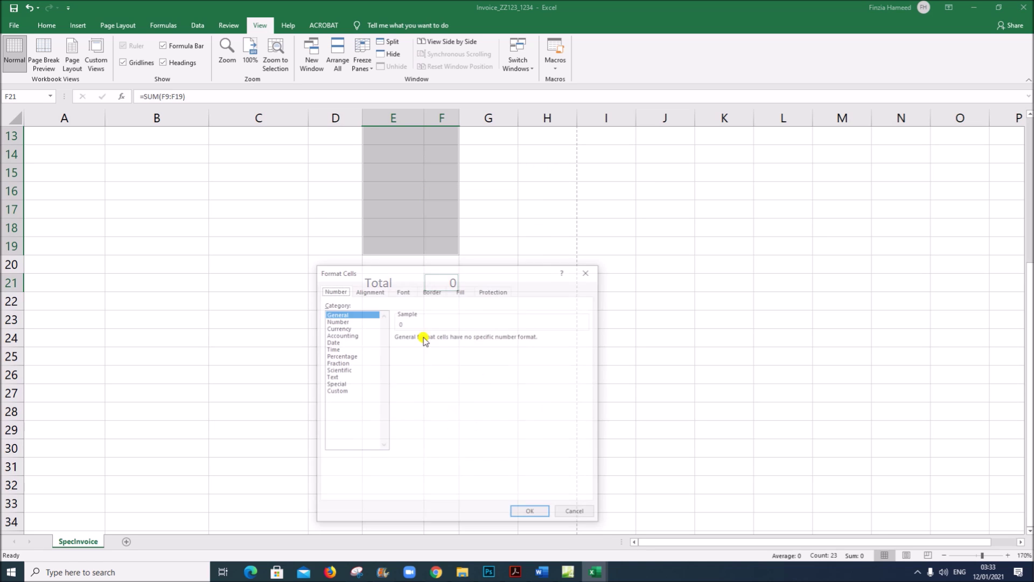
{"action": "left_click", "coordinate": [338, 328]}
{"action": "left_click", "coordinate": [443, 351]}
{"action": "scroll", "coordinate": [457, 435], "scroll_direction": "down", "scroll_amount": 20}
{"action": "scroll", "coordinate": [462, 455], "scroll_direction": "down", "scroll_amount": 15}
{"action": "scroll", "coordinate": [466, 456], "scroll_direction": "down", "scroll_amount": 1}
{"action": "left_click", "coordinate": [449, 458]}
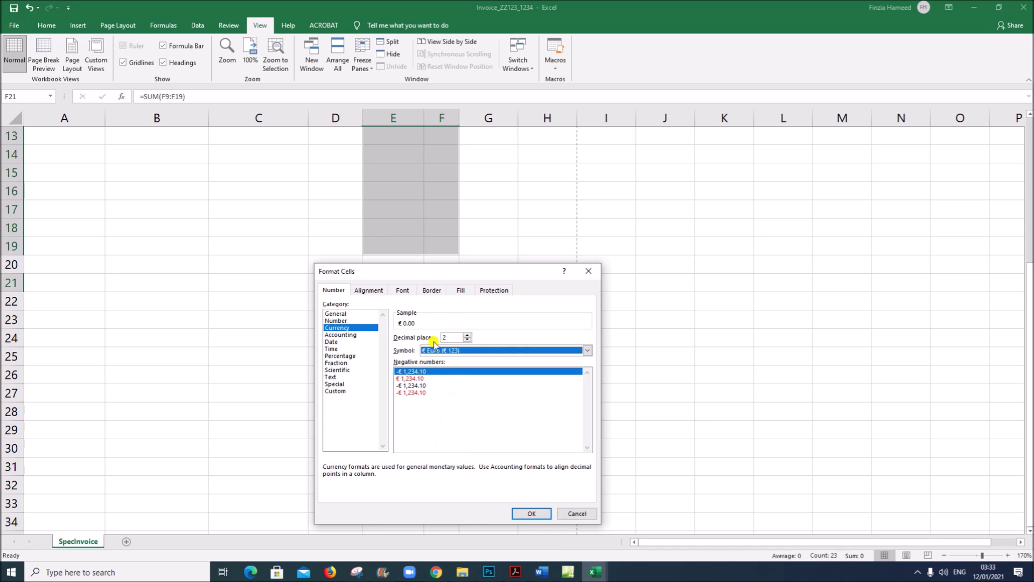
{"action": "left_click_drag", "start_coordinate": [454, 271], "coordinate": [460, 154]}
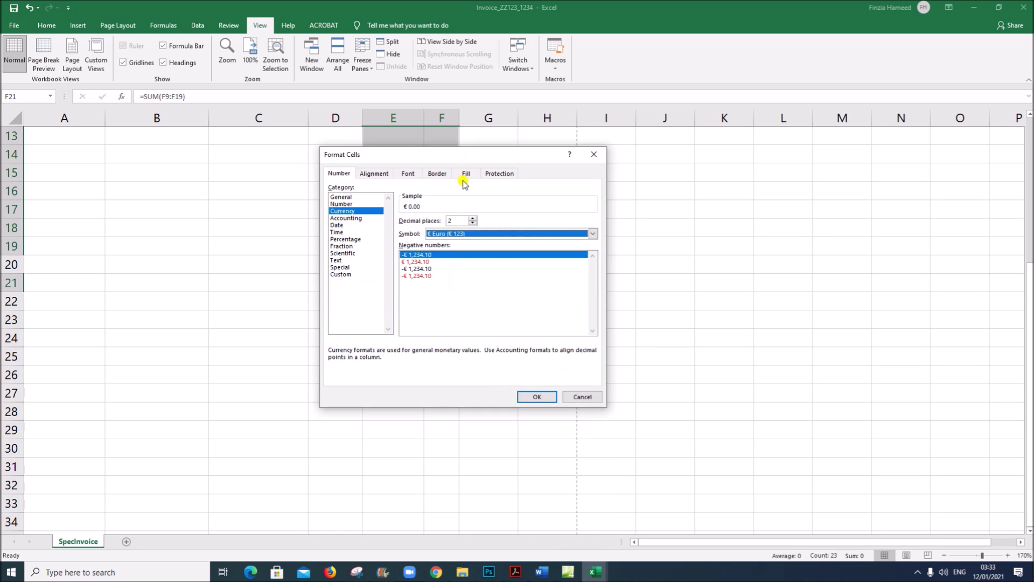
{"action": "left_click", "coordinate": [538, 397]}
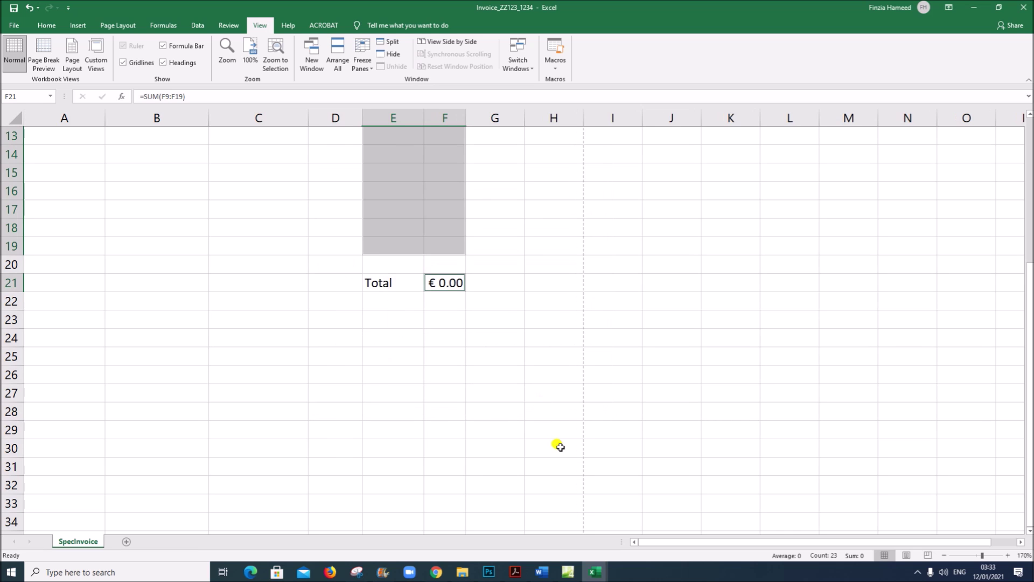
{"action": "left_click", "coordinate": [518, 571]}
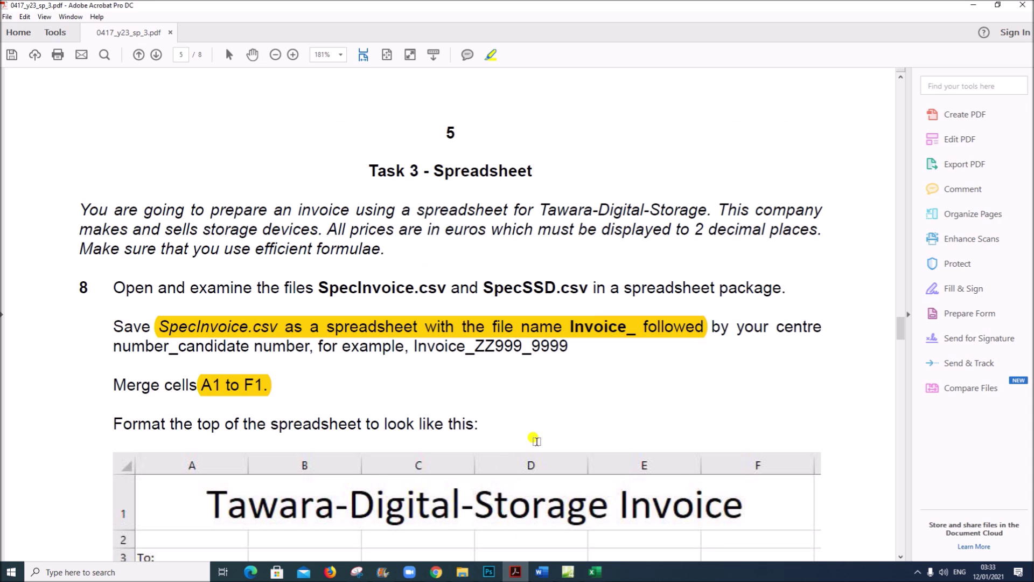
Highlight question 15's print instruction and its landscape, headings, gridlines and fully-visible-contents points.
{"action": "scroll", "coordinate": [533, 441], "scroll_direction": "down", "scroll_amount": 10}
{"action": "scroll", "coordinate": [535, 447], "scroll_direction": "down", "scroll_amount": 10}
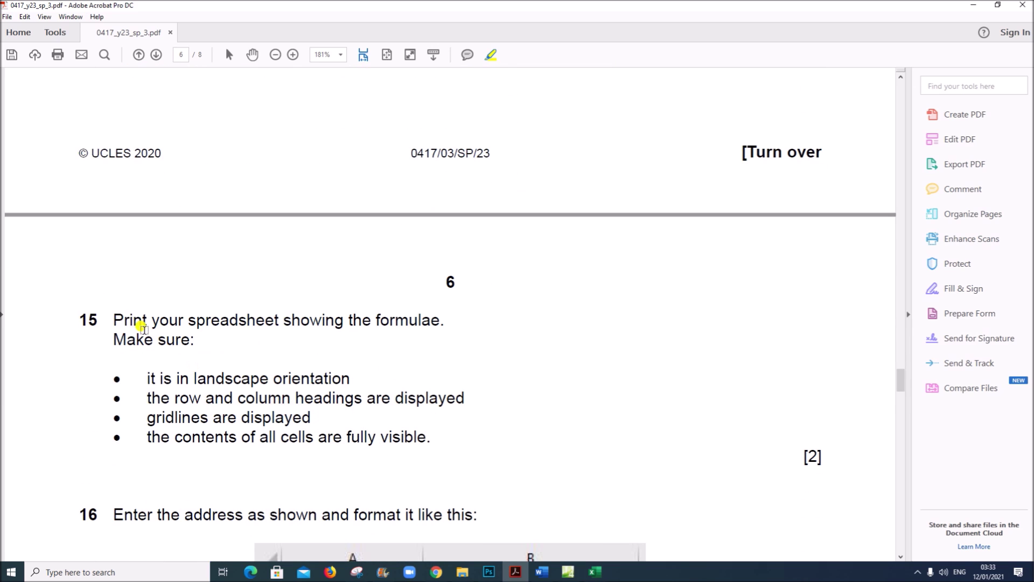
{"action": "left_click_drag", "start_coordinate": [115, 317], "coordinate": [425, 318]}
{"action": "left_click_drag", "start_coordinate": [146, 376], "coordinate": [350, 376]}
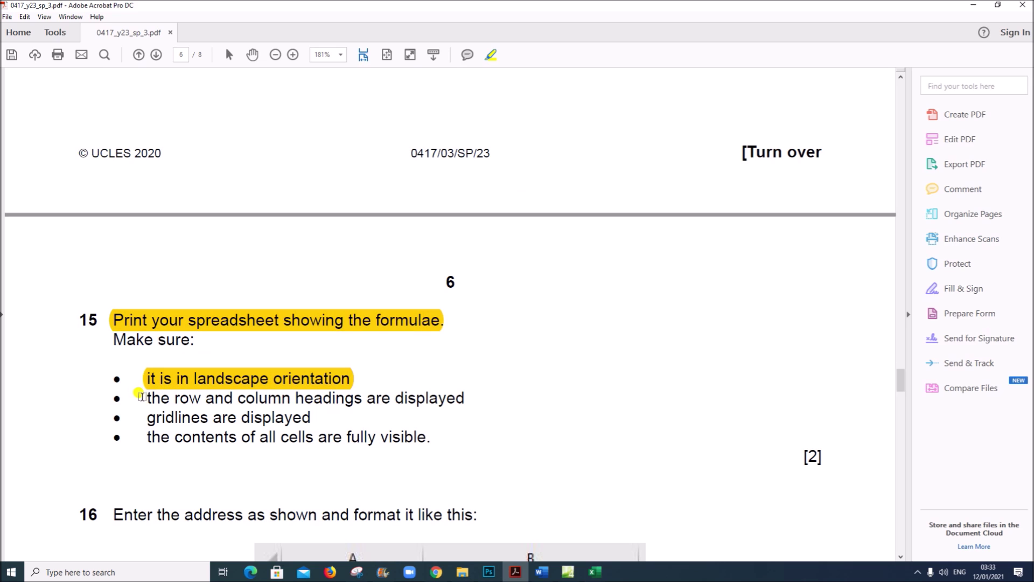
{"action": "left_click_drag", "start_coordinate": [144, 398], "coordinate": [465, 397]}
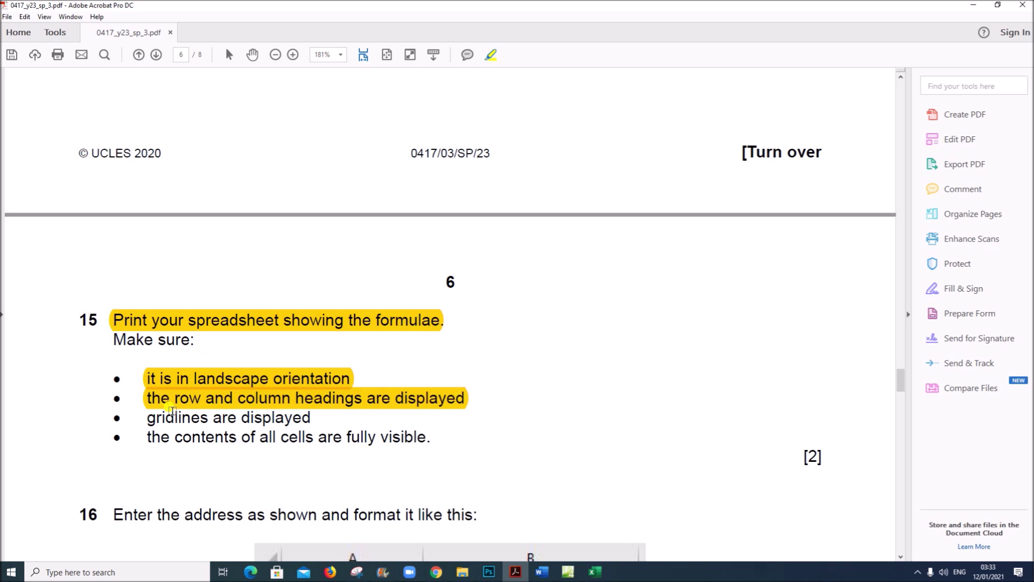
{"action": "left_click_drag", "start_coordinate": [146, 416], "coordinate": [312, 416]}
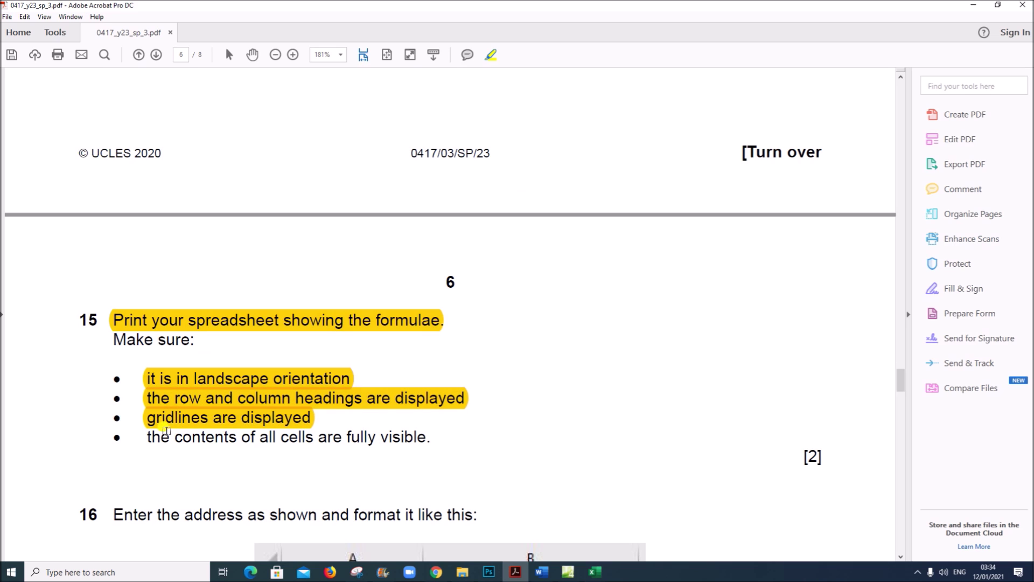
{"action": "left_click_drag", "start_coordinate": [146, 435], "coordinate": [423, 439]}
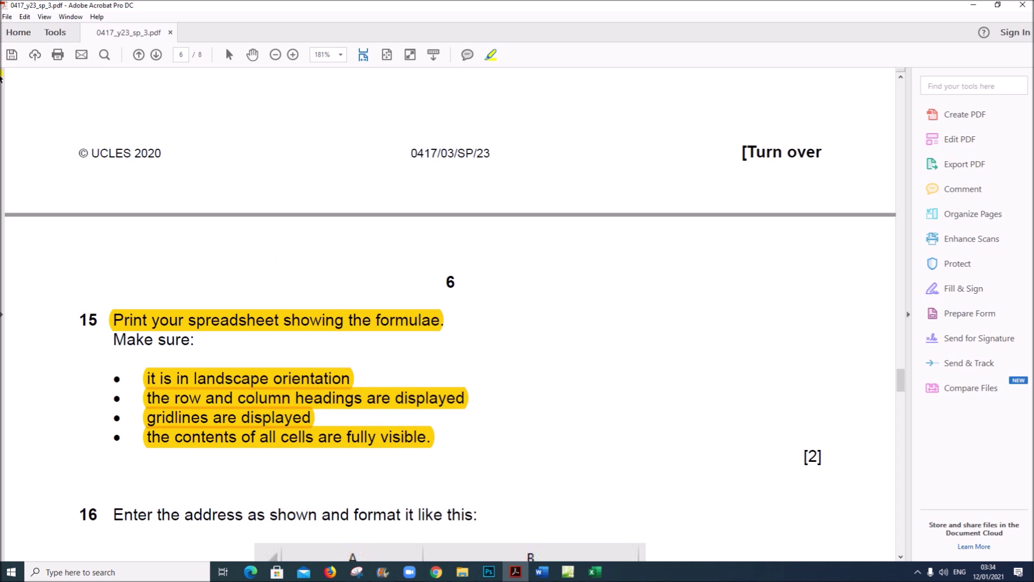
{"action": "left_click", "coordinate": [595, 572]}
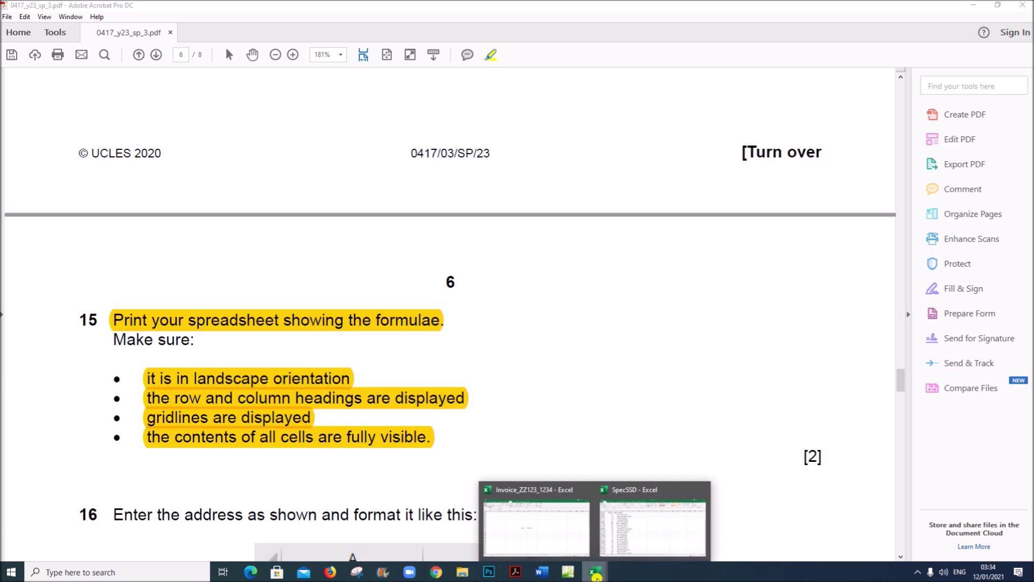
{"action": "left_click", "coordinate": [552, 543]}
{"action": "scroll", "coordinate": [485, 474], "scroll_direction": "up", "scroll_amount": 4}
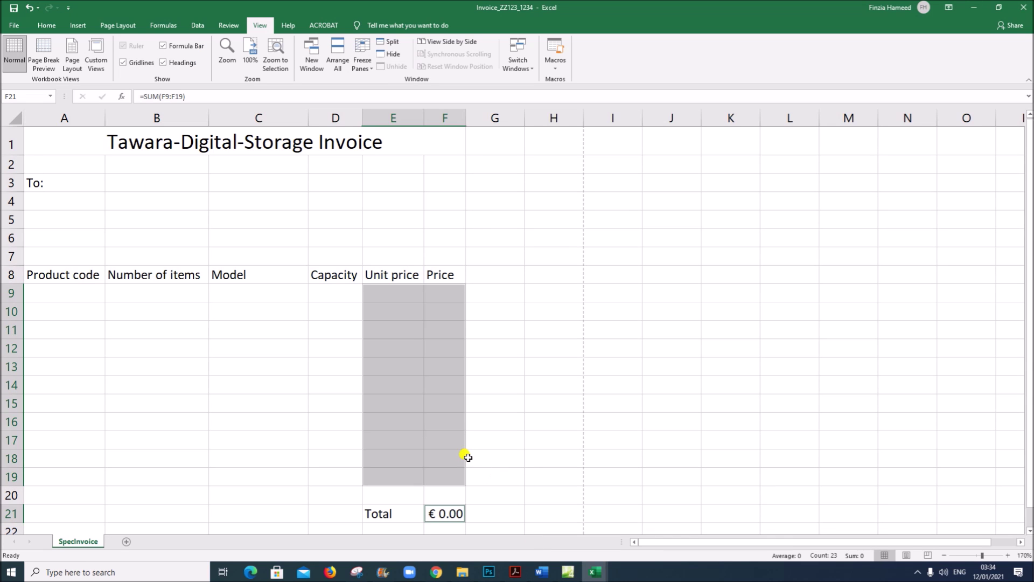
Set the invoice sheet's page orientation to Landscape.
{"action": "left_click", "coordinate": [422, 416]}
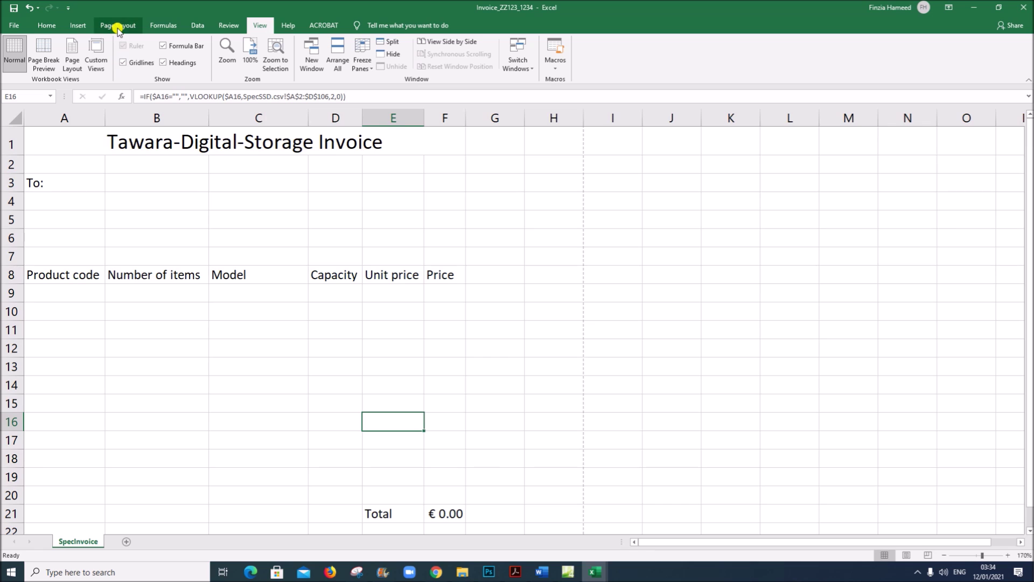
{"action": "left_click", "coordinate": [117, 26]}
{"action": "left_click", "coordinate": [110, 71]}
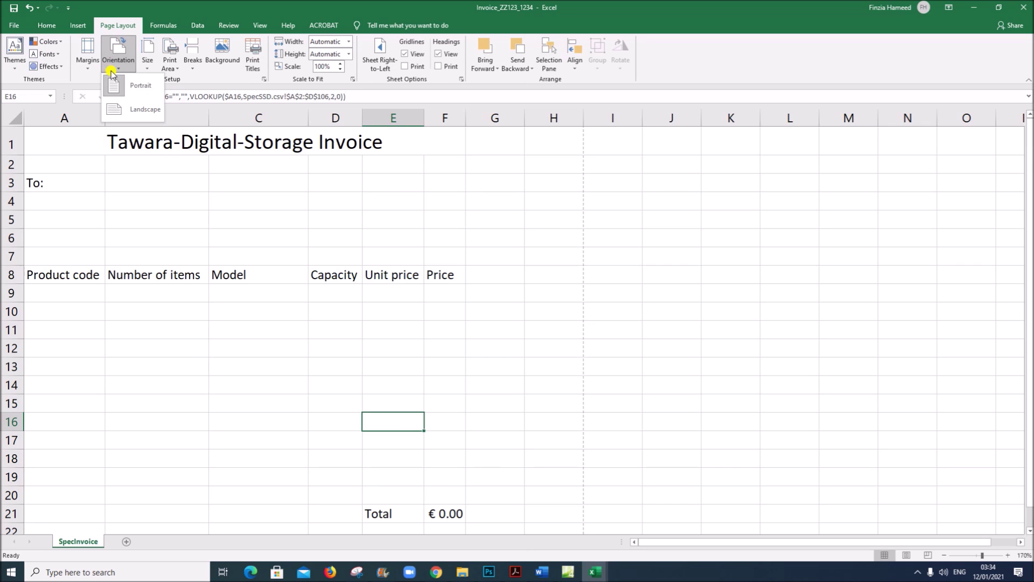
{"action": "left_click", "coordinate": [130, 107]}
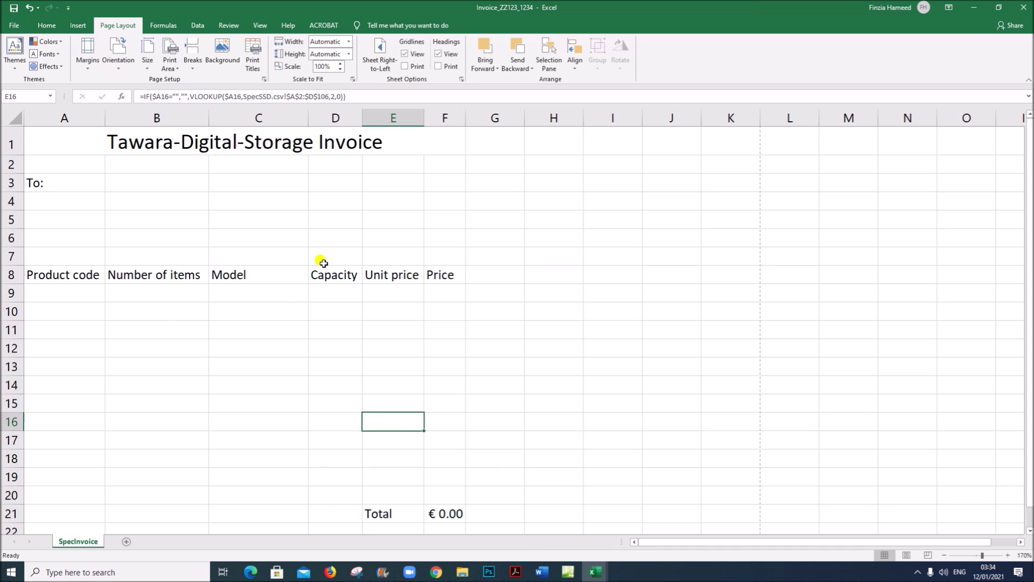
Show formulas in the cells instead of their results and select the whole sheet.
{"action": "left_click", "coordinate": [164, 27]}
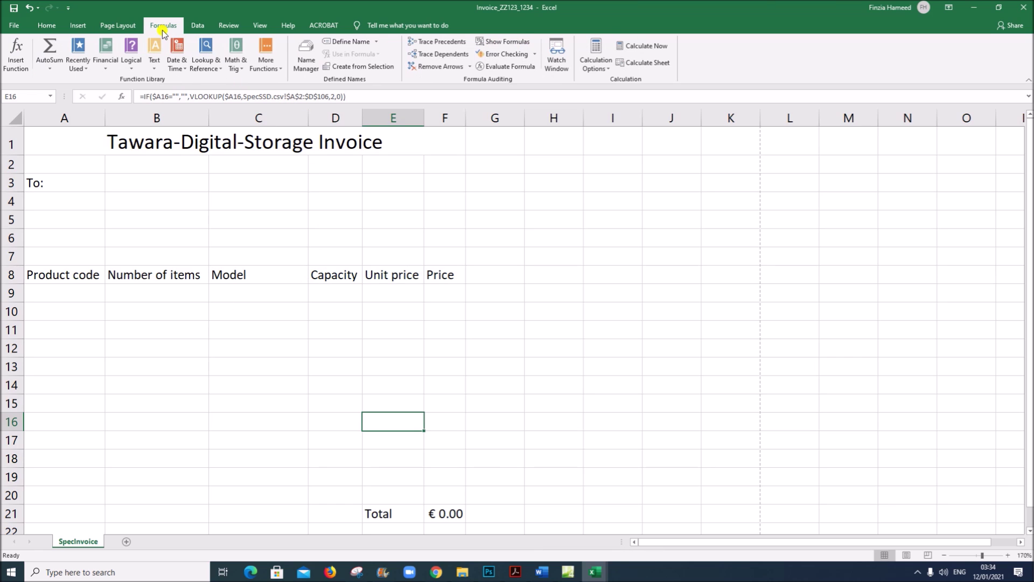
{"action": "left_click", "coordinate": [497, 42]}
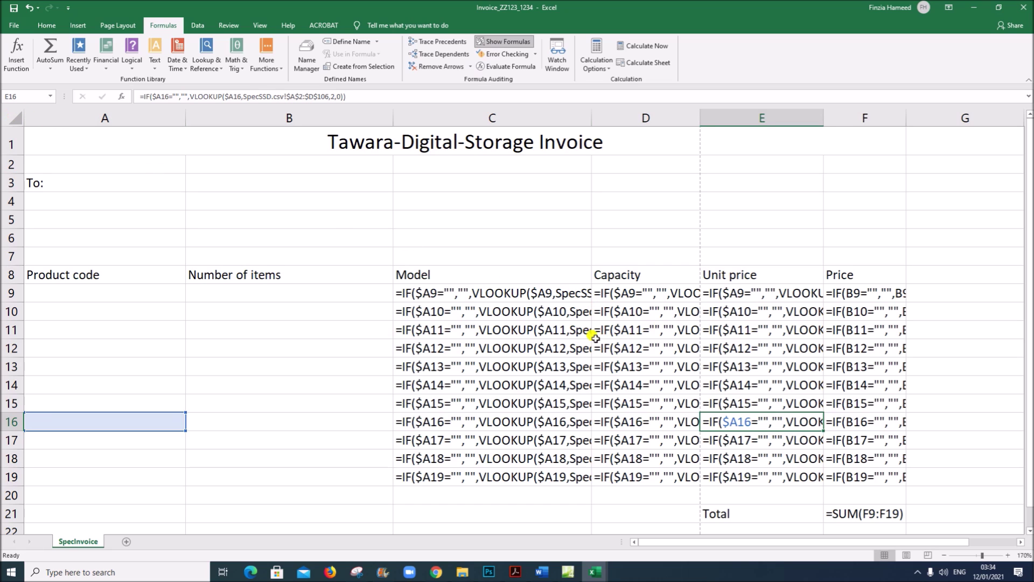
{"action": "left_click", "coordinate": [11, 119]}
{"action": "left_click_drag", "start_coordinate": [185, 118], "coordinate": [185, 118]}
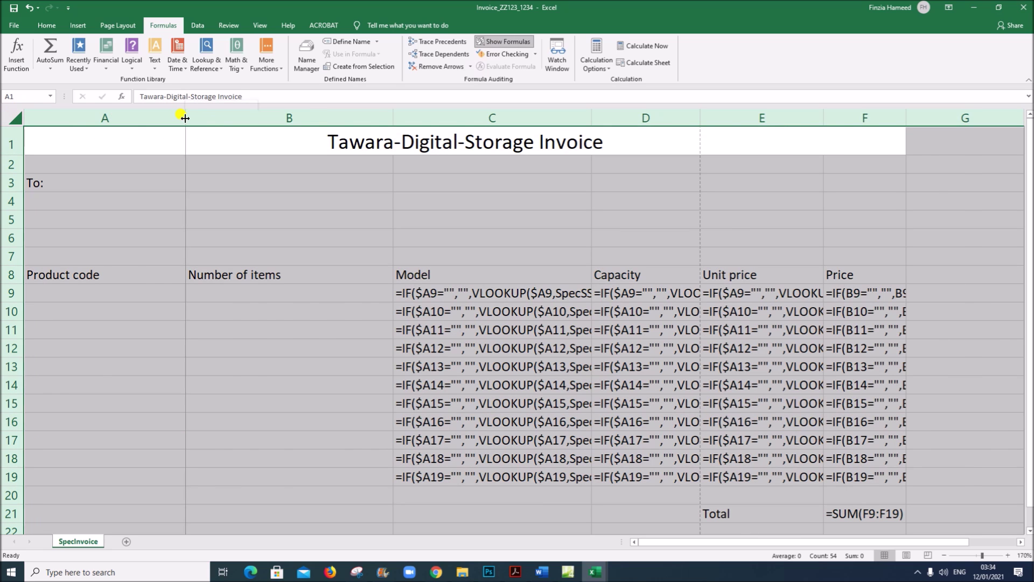
AutoFit all columns so the full formulas are visible.
{"action": "double_click", "coordinate": [185, 118]}
{"action": "left_click_drag", "start_coordinate": [686, 537], "coordinate": [619, 546]}
{"action": "left_click", "coordinate": [15, 25]}
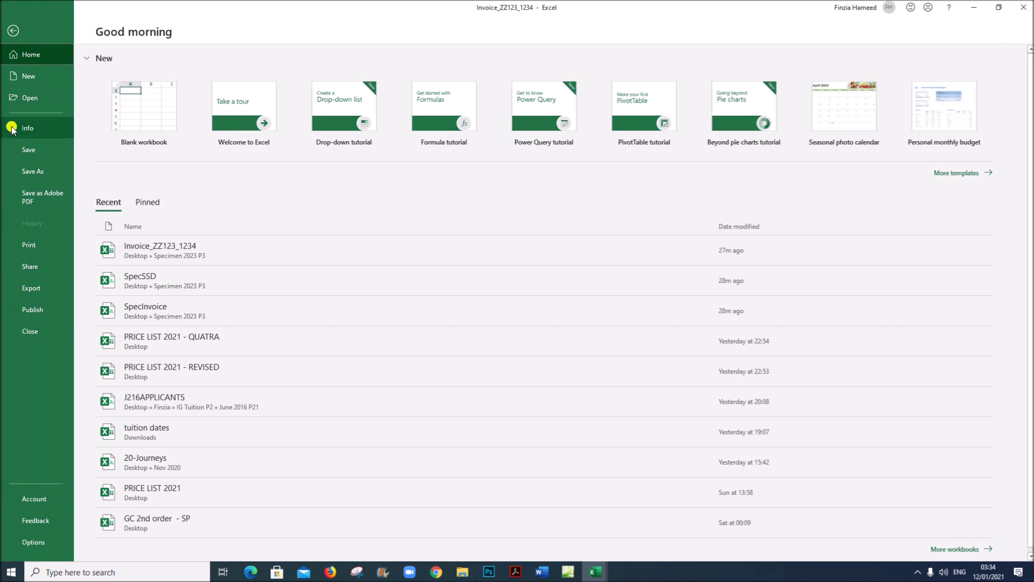
In Page Setup's Sheet options, turn on printing of gridlines and row and column headings.
{"action": "left_click", "coordinate": [36, 248]}
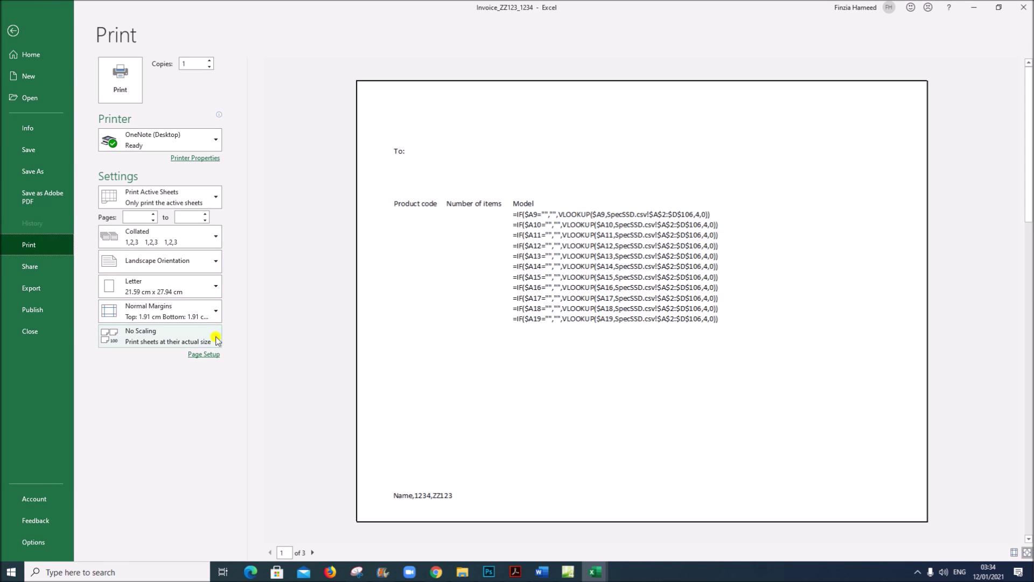
{"action": "left_click", "coordinate": [210, 357]}
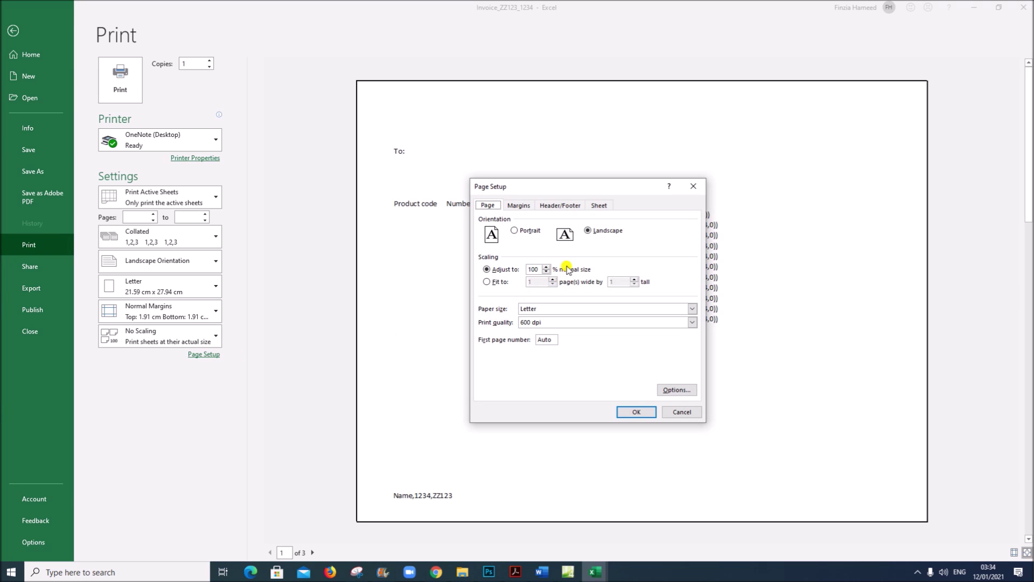
{"action": "left_click", "coordinate": [602, 206]}
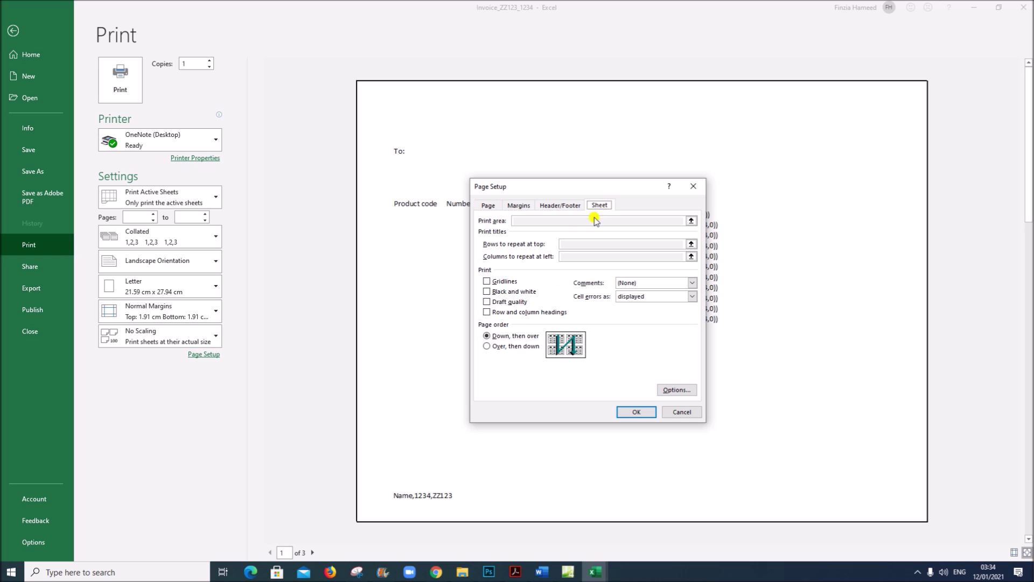
{"action": "left_click", "coordinate": [504, 314]}
{"action": "left_click", "coordinate": [494, 283]}
{"action": "left_click", "coordinate": [626, 412]}
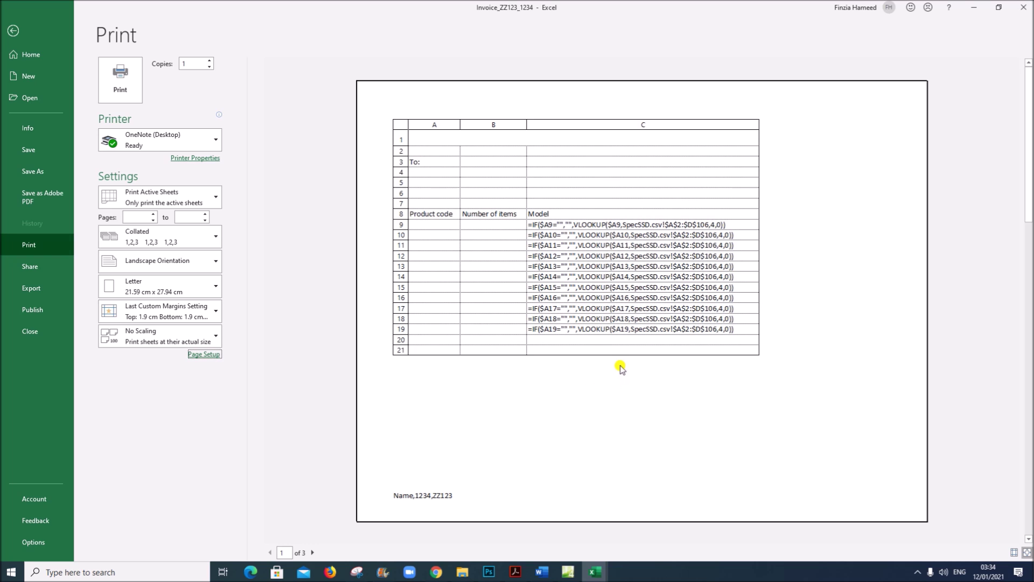
{"action": "scroll", "coordinate": [612, 382], "scroll_direction": "down", "scroll_amount": 3}
{"action": "scroll", "coordinate": [612, 383], "scroll_direction": "up", "scroll_amount": 3}
Recheck the print requirements in the exam paper, then return to the invoice's print preview.
{"action": "left_click", "coordinate": [515, 572]}
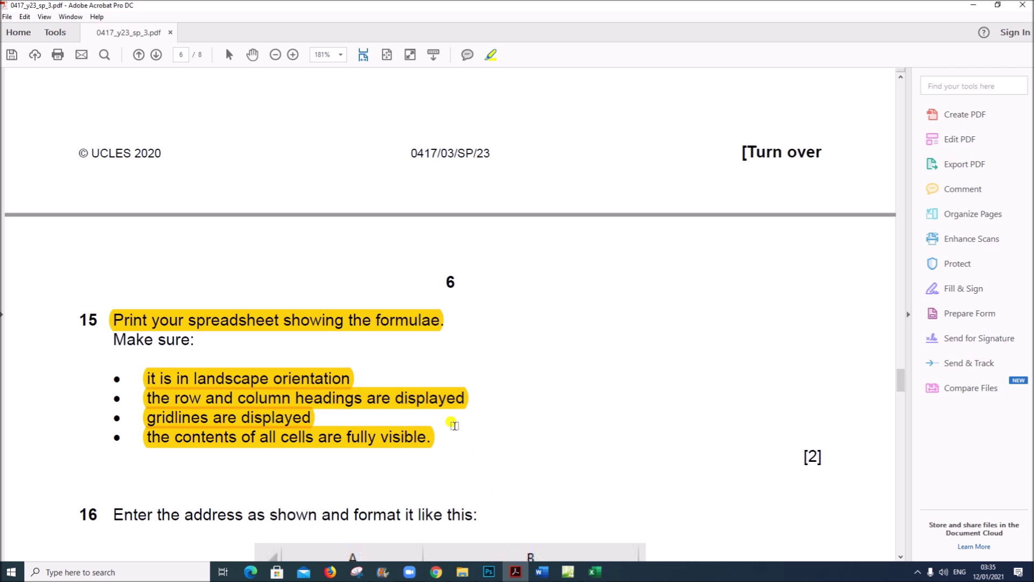
{"action": "scroll", "coordinate": [455, 417], "scroll_direction": "down", "scroll_amount": 1}
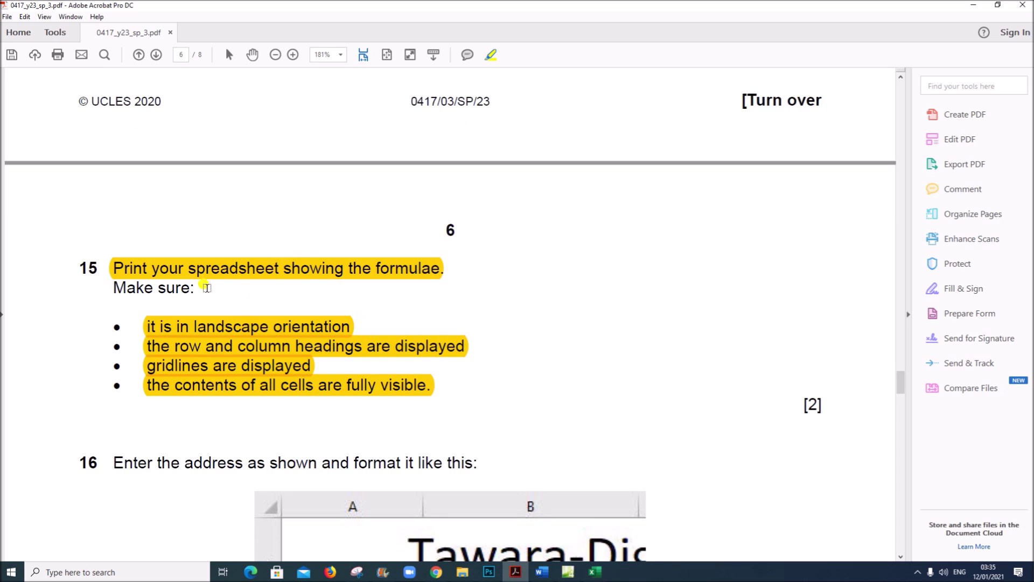
{"action": "scroll", "coordinate": [235, 299], "scroll_direction": "down", "scroll_amount": 1}
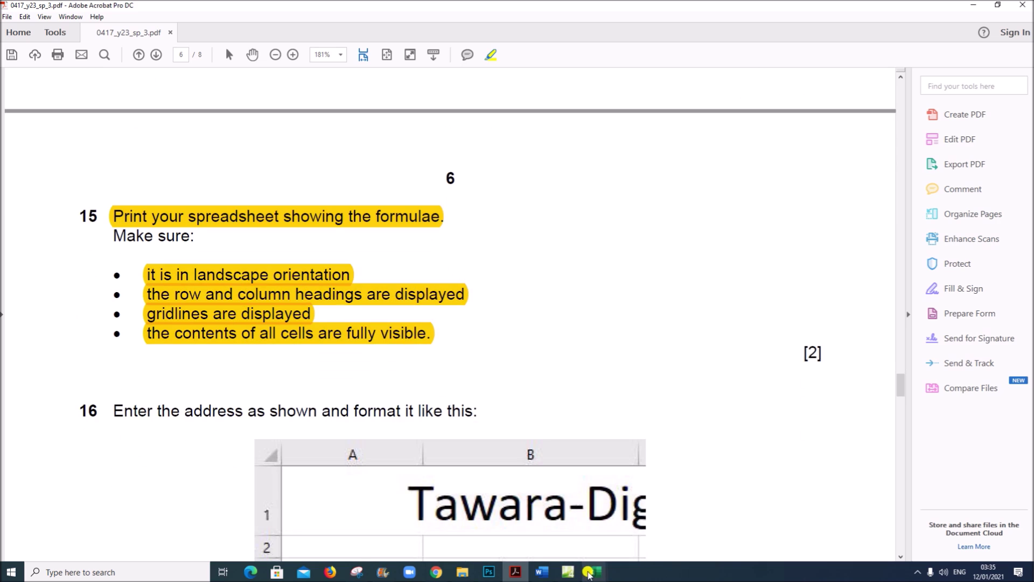
{"action": "mouse_move", "coordinate": [591, 573]}
{"action": "left_click", "coordinate": [542, 522]}
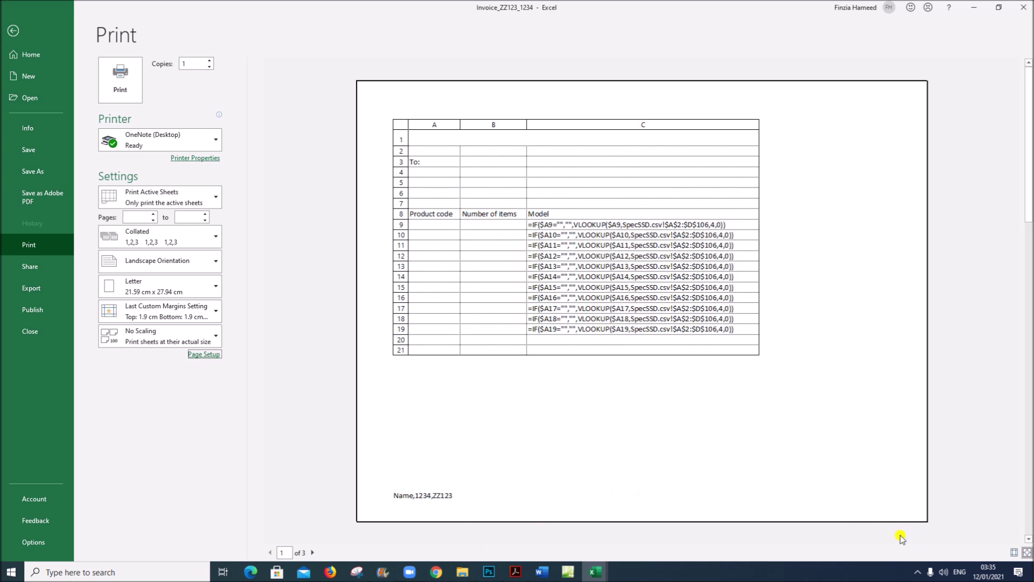
Show the margins in the print preview and drag the left margin further left.
{"action": "left_click", "coordinate": [1015, 552]}
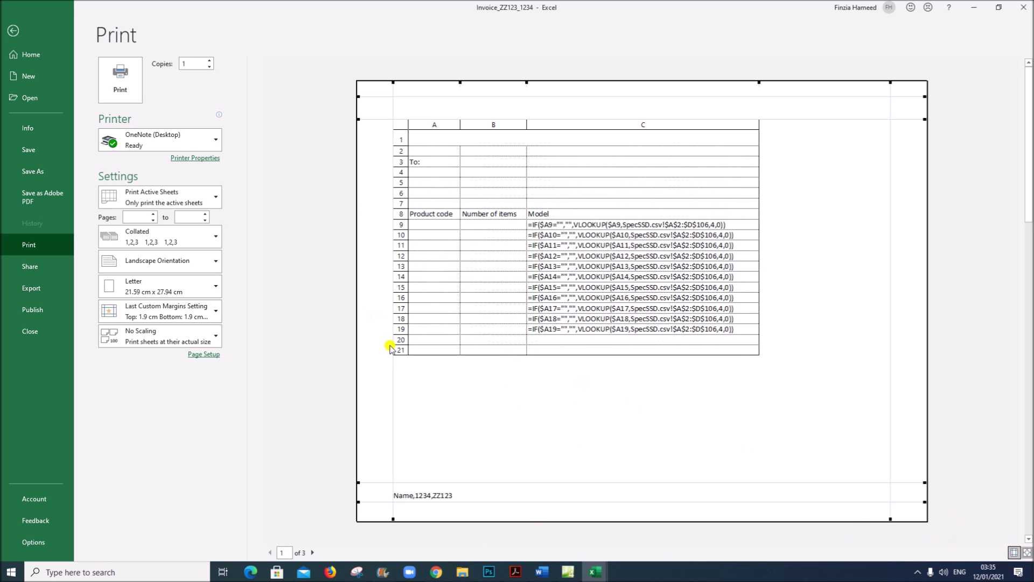
{"action": "left_click_drag", "start_coordinate": [385, 358], "coordinate": [377, 355]}
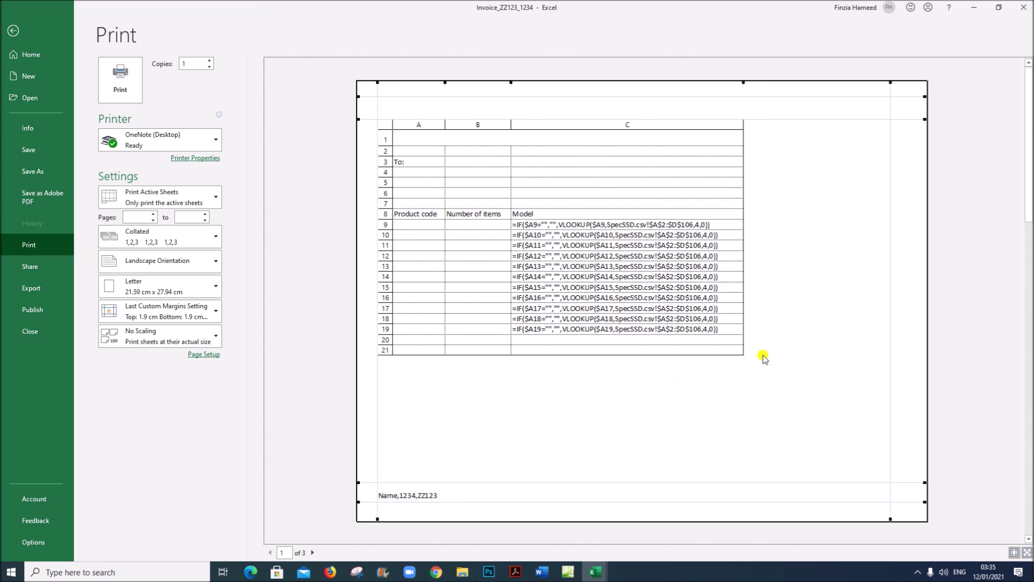
{"action": "left_click_drag", "start_coordinate": [896, 295], "coordinate": [897, 295]}
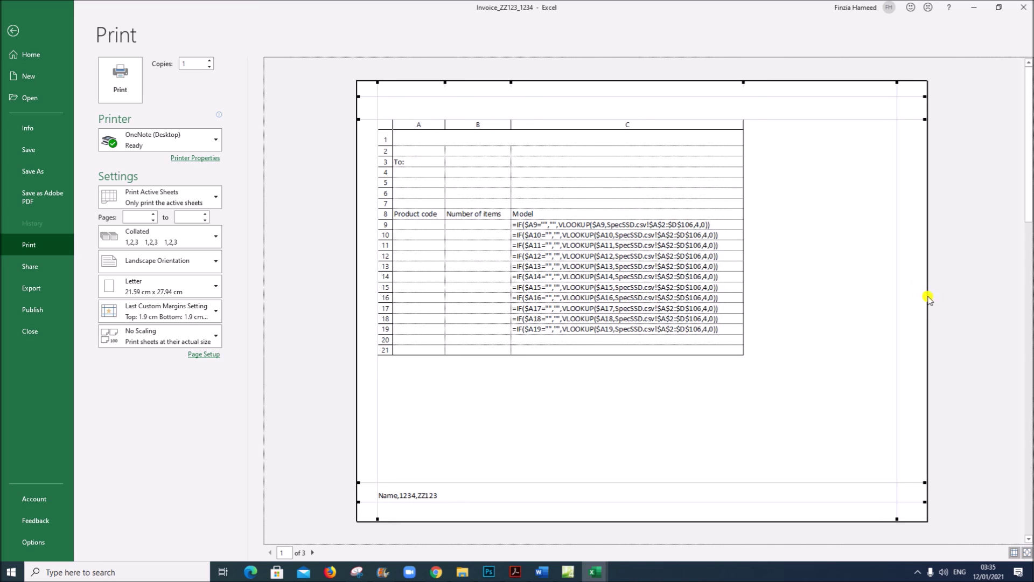
{"action": "left_click", "coordinate": [895, 244]}
Page forward through the preview to page 3, then back to page 1.
{"action": "left_click", "coordinate": [313, 552]}
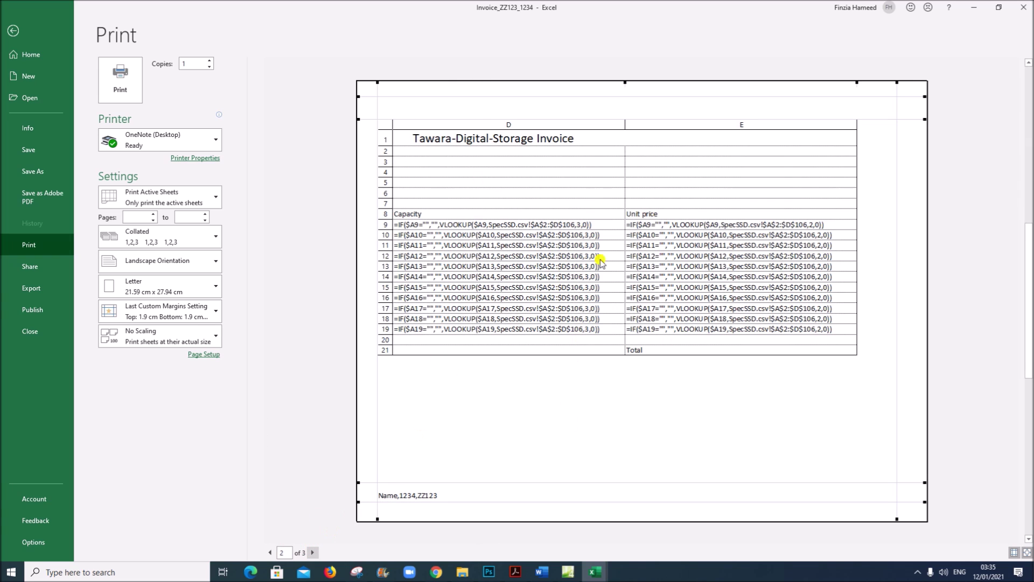
{"action": "left_click", "coordinate": [313, 553]}
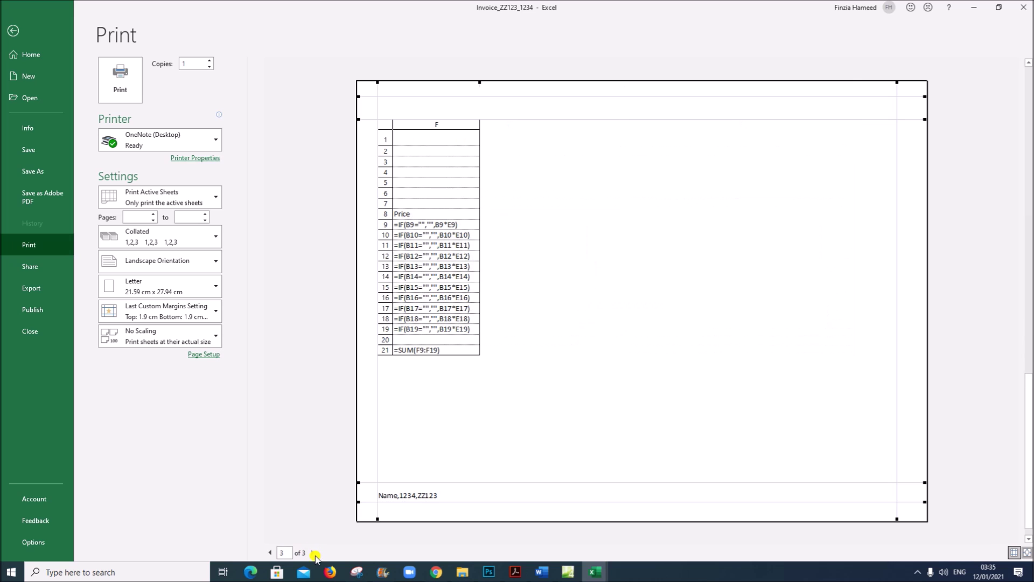
{"action": "left_click", "coordinate": [269, 553]}
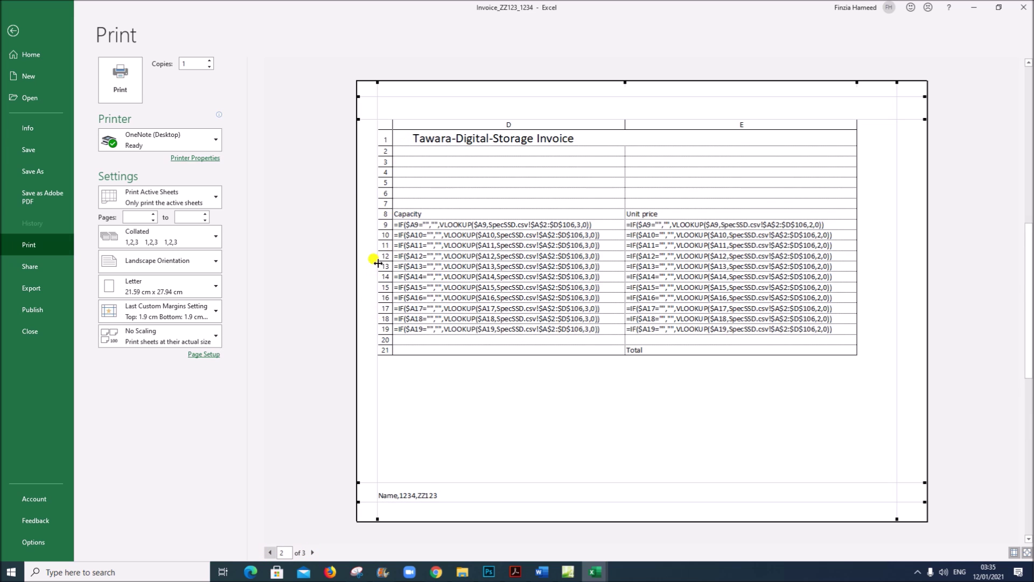
{"action": "left_click", "coordinate": [270, 553]}
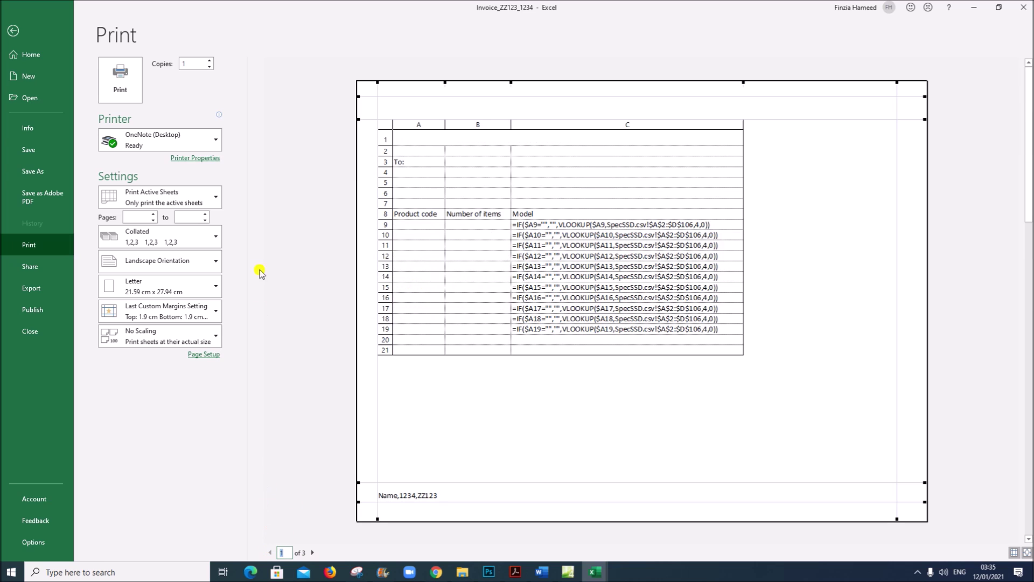
Check the task PDF, then return to the Invoice_ZZ123_1234 workbook and exit print preview.
{"action": "left_click", "coordinate": [514, 572]}
{"action": "scroll", "coordinate": [439, 381], "scroll_direction": "down", "scroll_amount": 5}
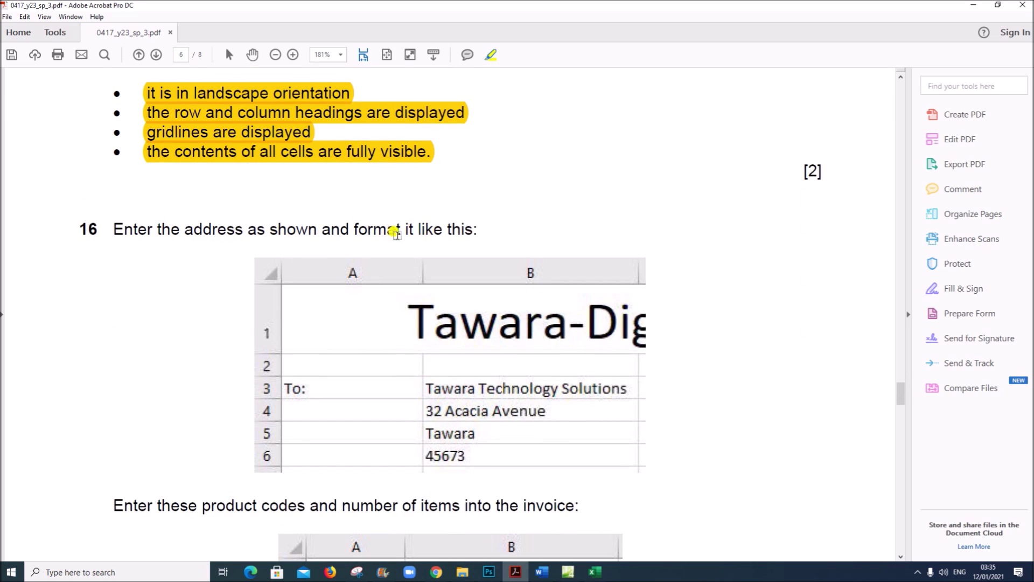
{"action": "left_click", "coordinate": [595, 574]}
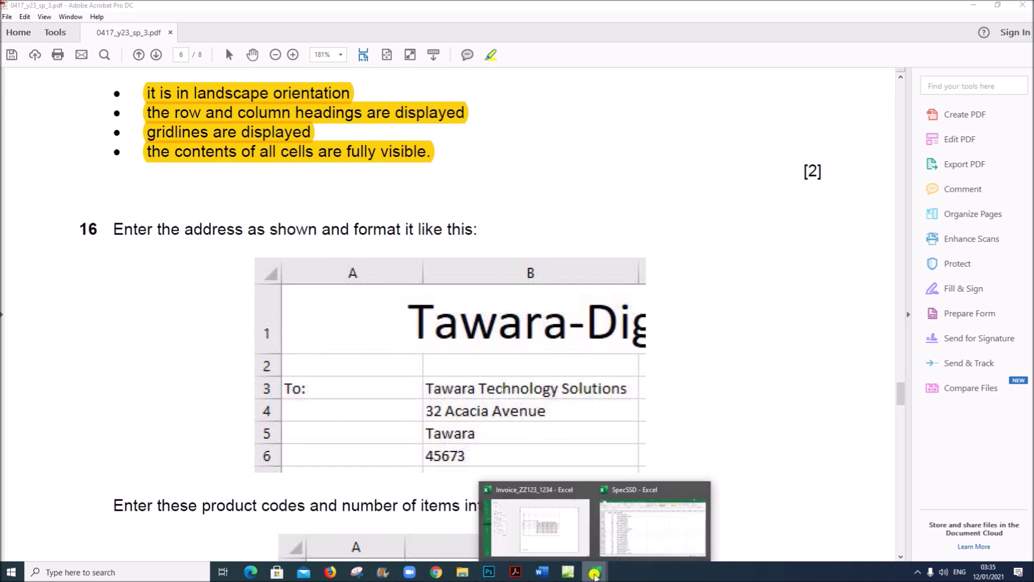
{"action": "left_click", "coordinate": [513, 530]}
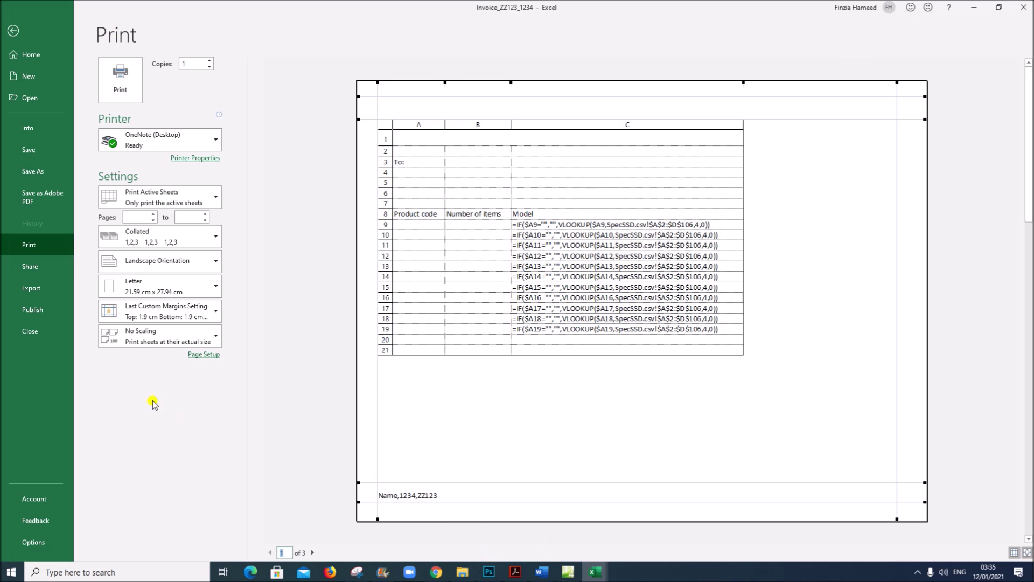
{"action": "left_click", "coordinate": [14, 30]}
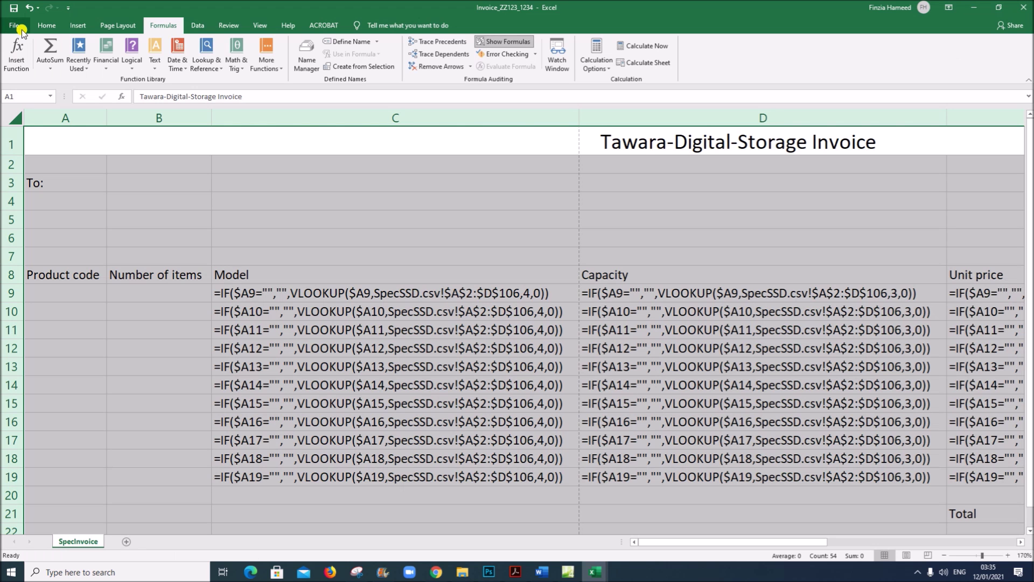
Turn off Show Formulas so the invoice shows values, then AutoFit every column on the sheet.
{"action": "left_click", "coordinate": [286, 344]}
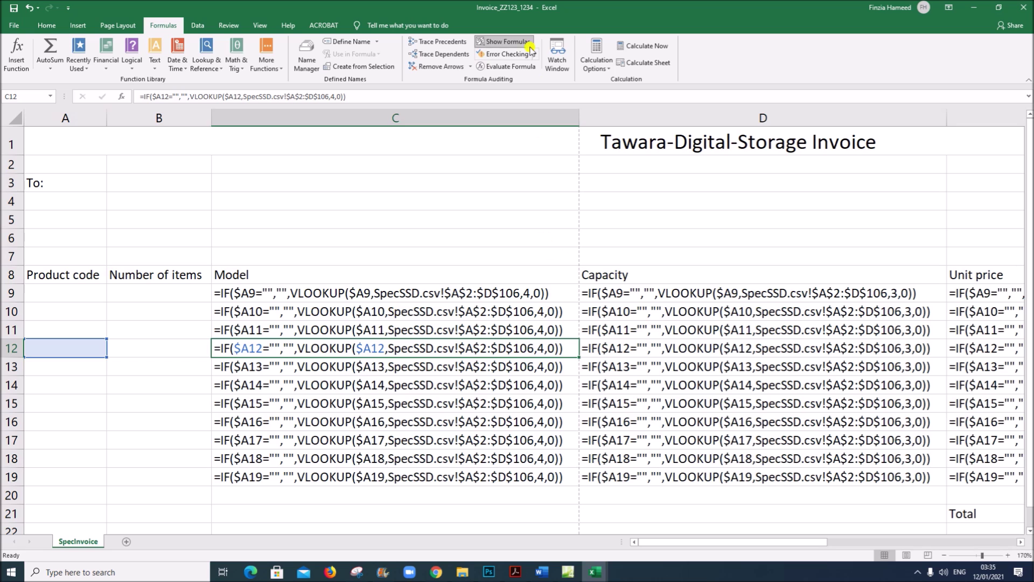
{"action": "left_click", "coordinate": [501, 43]}
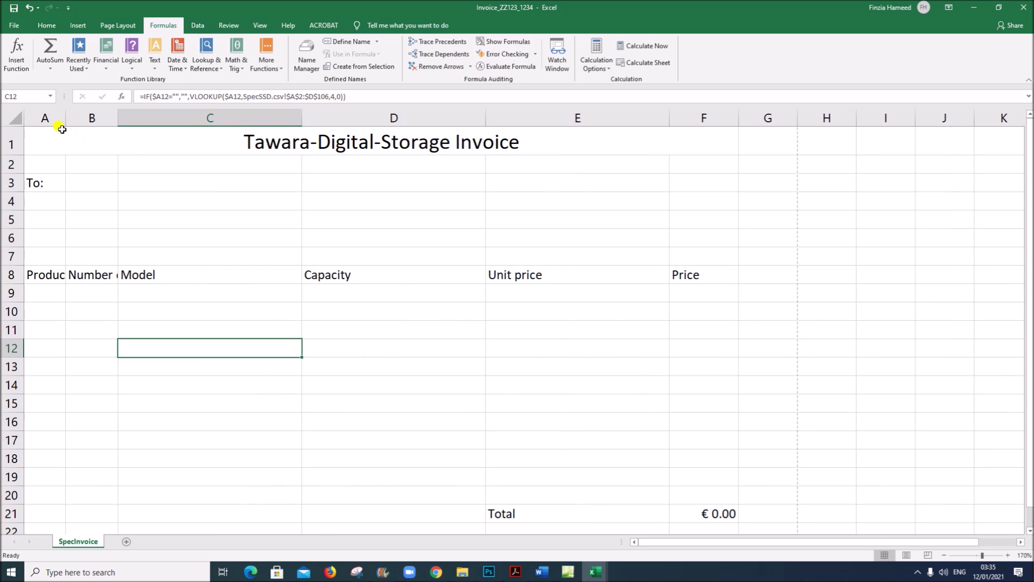
{"action": "left_click", "coordinate": [19, 115]}
{"action": "double_click", "coordinate": [65, 117]}
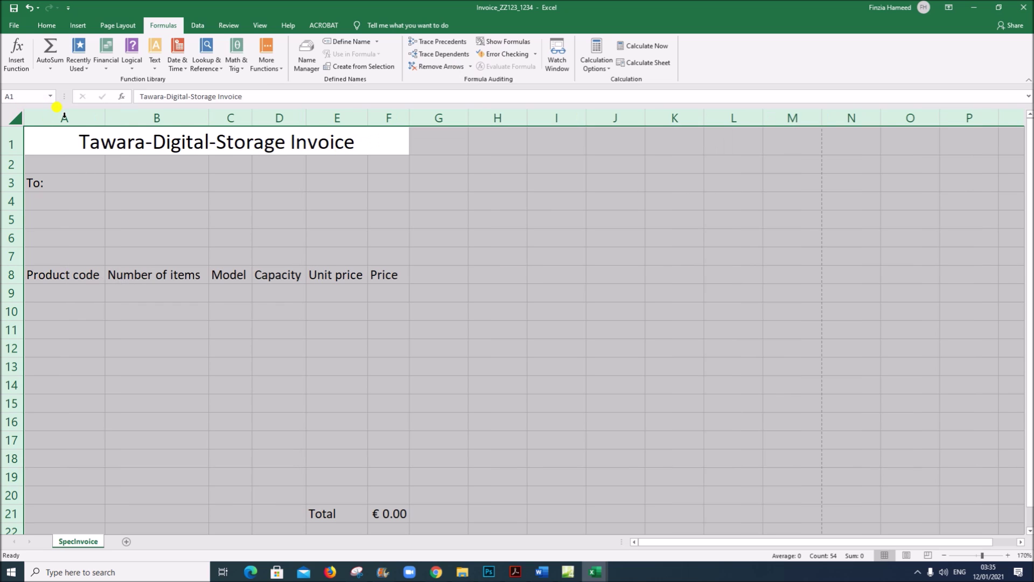
{"action": "left_click", "coordinate": [289, 330]}
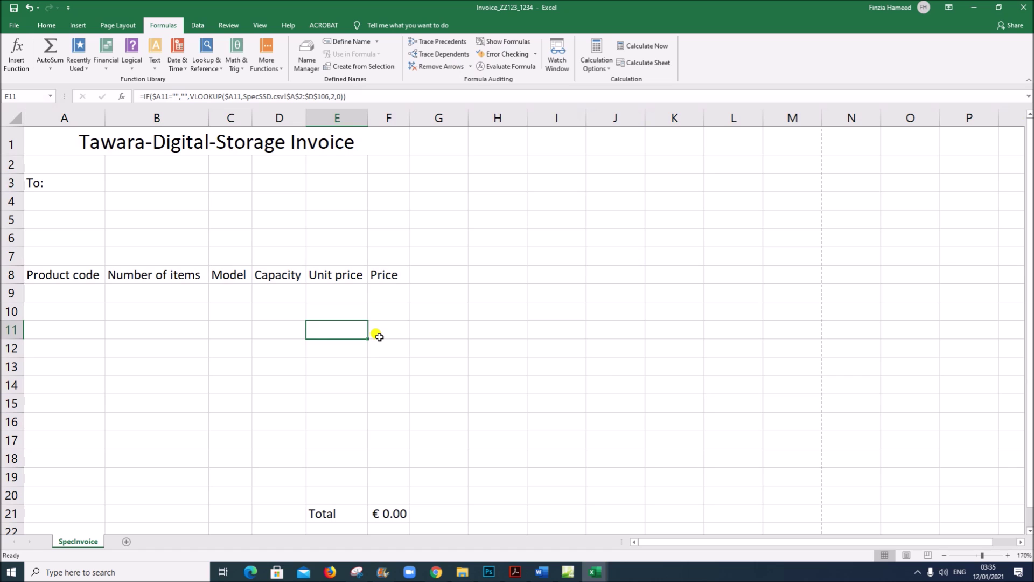
{"action": "left_click", "coordinate": [123, 184]}
{"action": "left_click", "coordinate": [509, 573]}
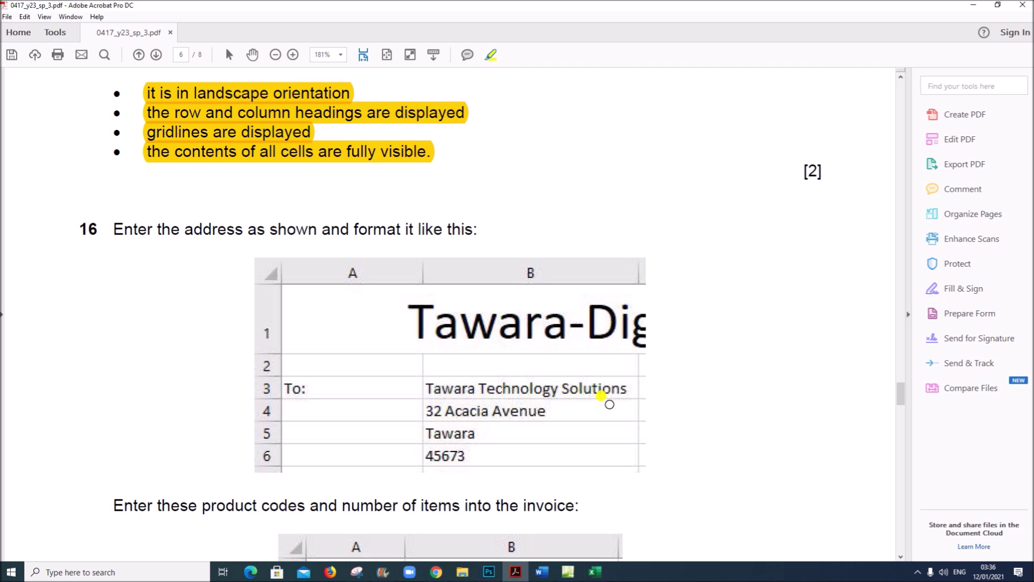
Restore the PDF and Excel windows and tile them side by side.
{"action": "left_click", "coordinate": [997, 5]}
{"action": "left_click_drag", "start_coordinate": [479, 24], "coordinate": [781, 36]}
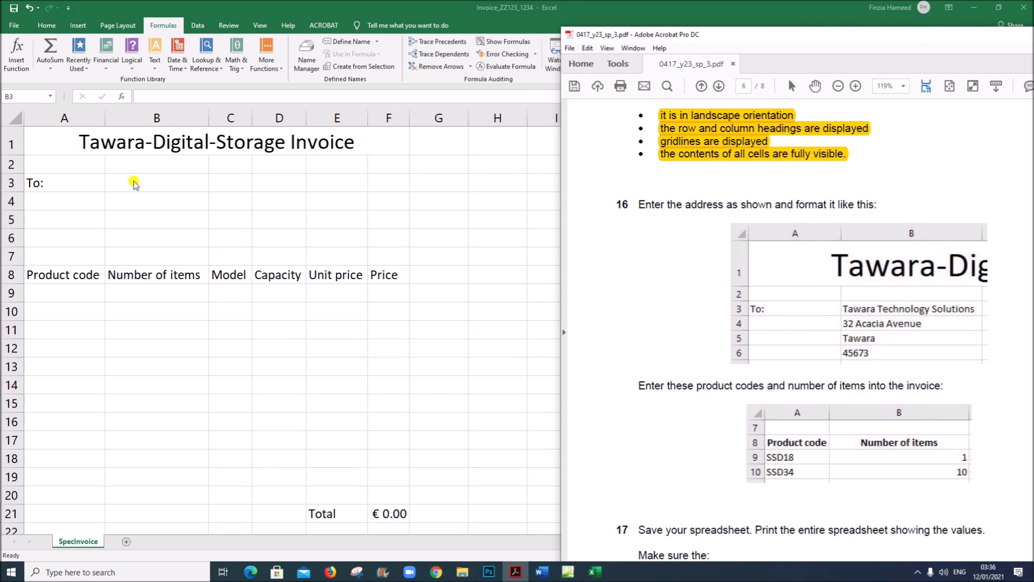
{"action": "left_click", "coordinate": [999, 7]}
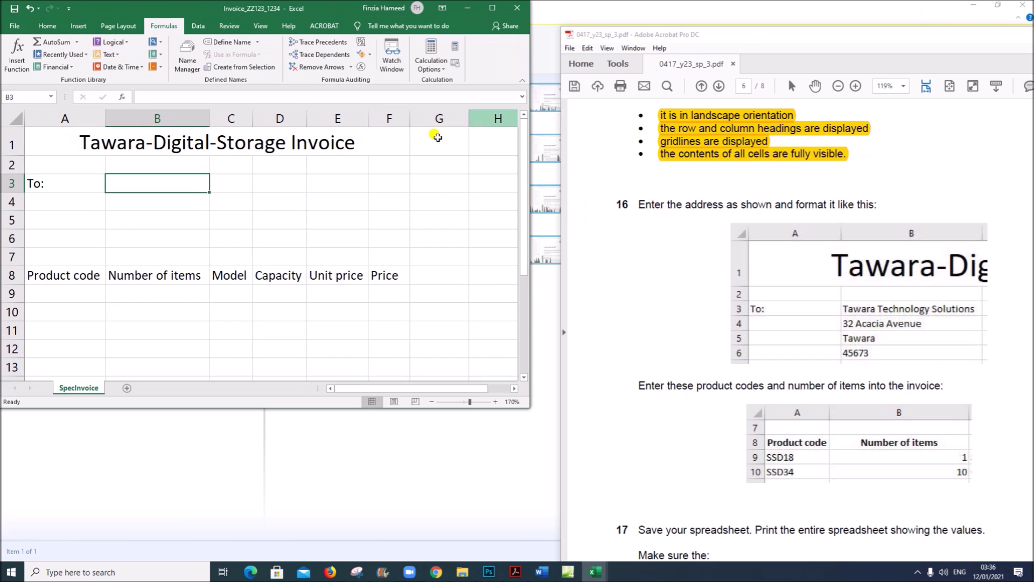
{"action": "left_click_drag", "start_coordinate": [228, 8], "coordinate": [265, 28]}
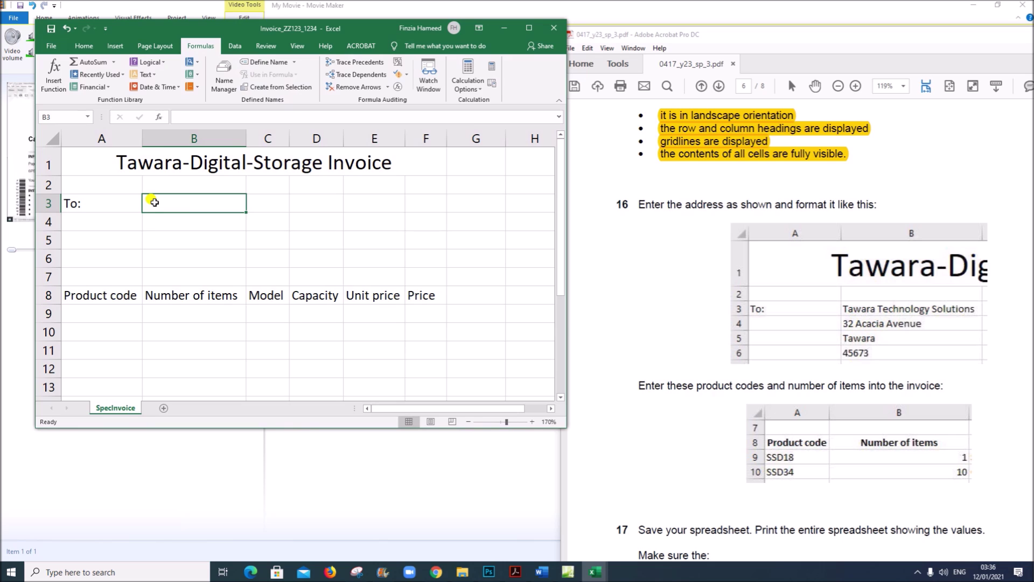
Type the recipient's company name, street, town and final address line into B3–B6.
{"action": "type", "text": "Tawara Technology Solutions"}
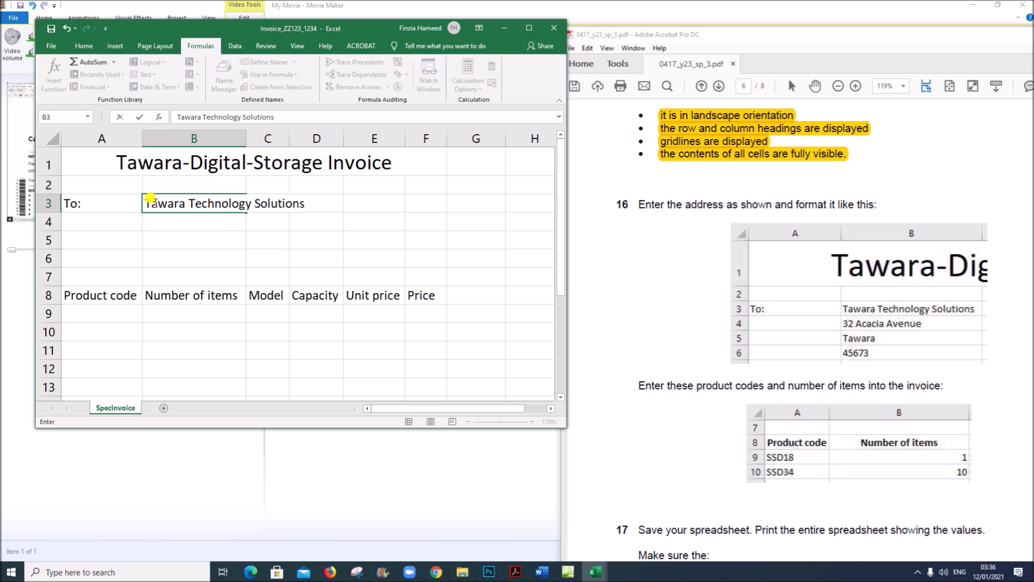
{"action": "left_click", "coordinate": [167, 226]}
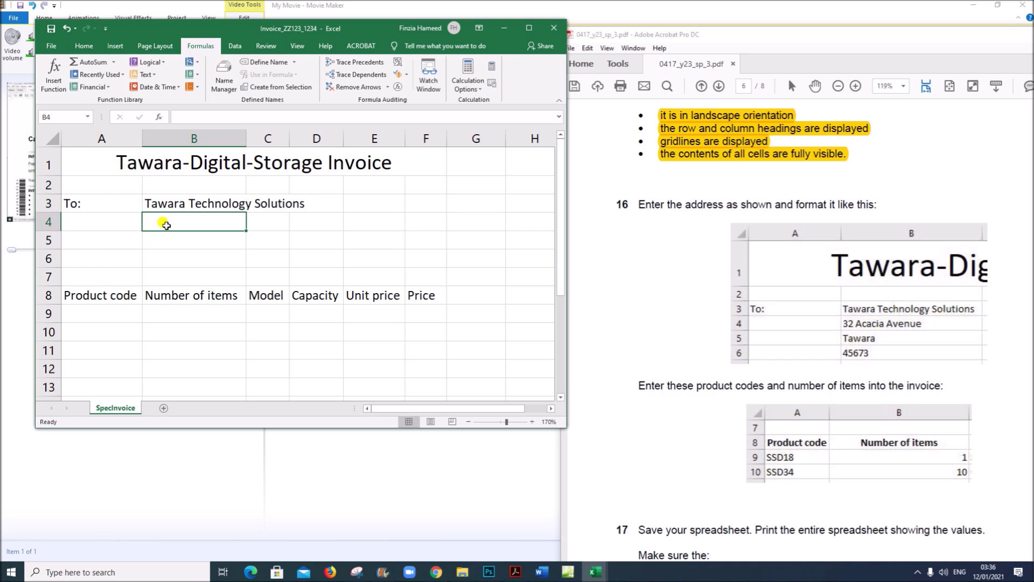
{"action": "type", "text": "32 Acacia Avenue"}
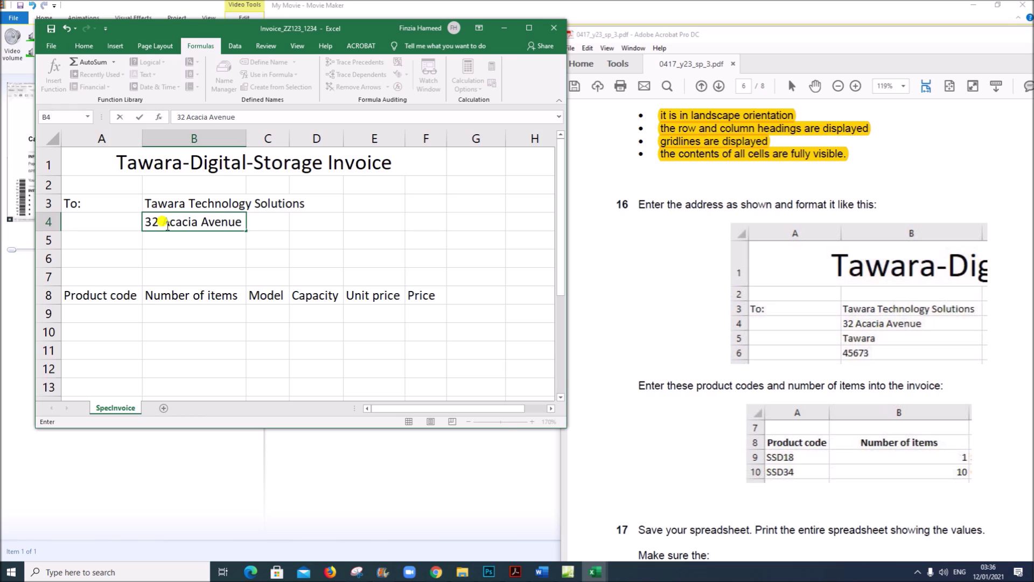
{"action": "key", "text": "Return"}
{"action": "type", "text": "T"}
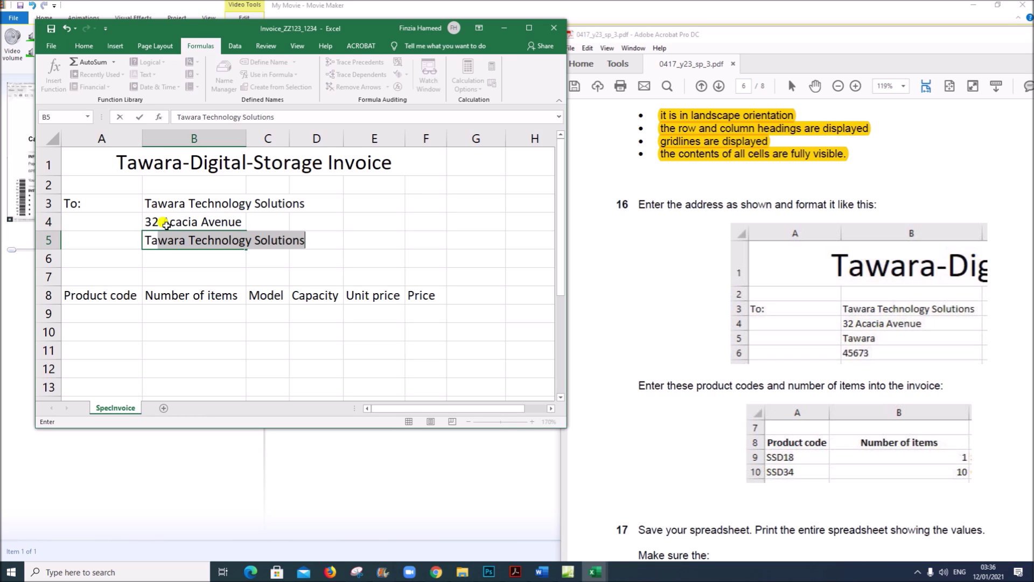
{"action": "key", "text": "Delete"}
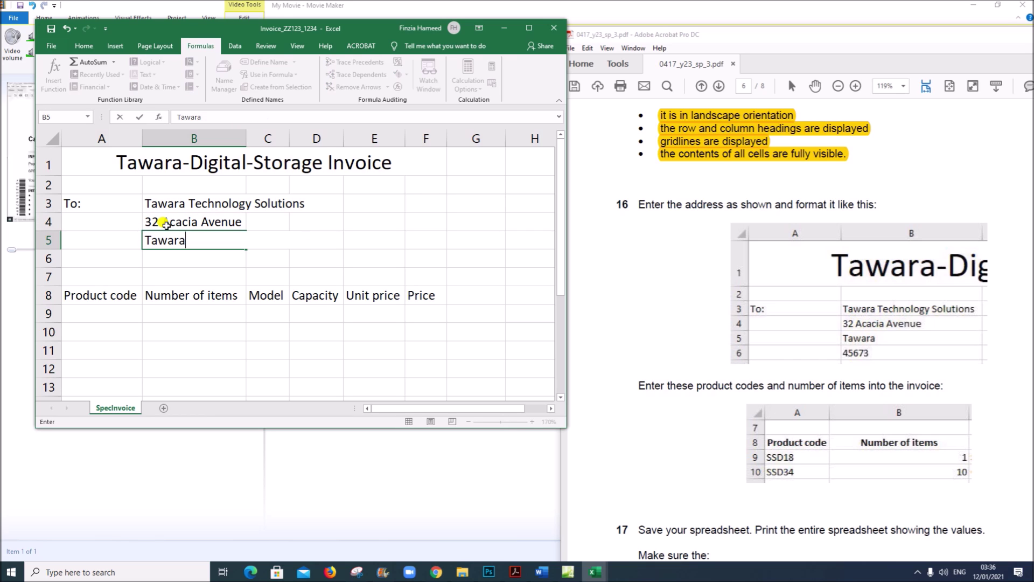
{"action": "key", "text": "Return"}
{"action": "type", "text": "45673"}
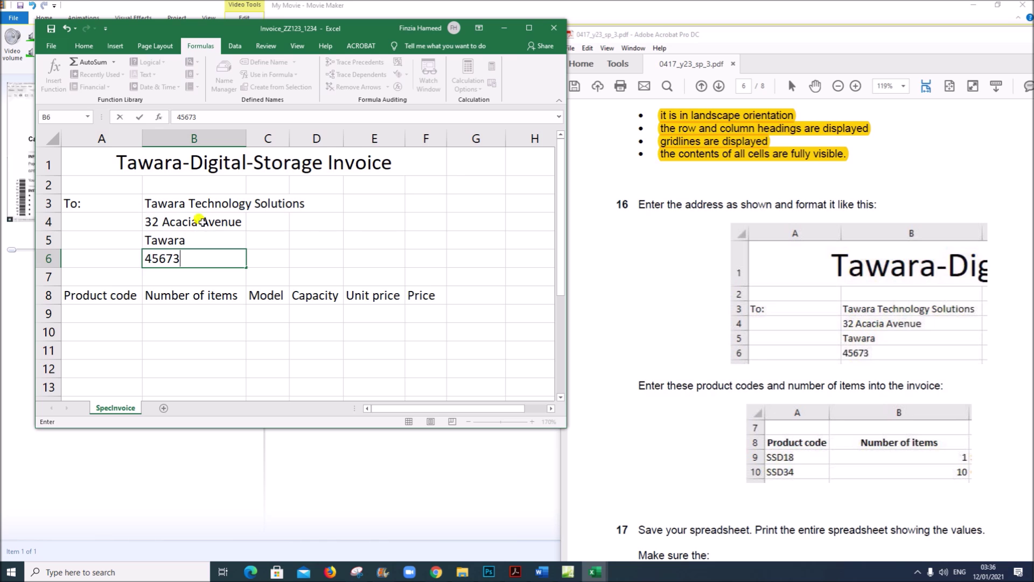
Maximize Excel and scroll the task PDF down to the next instructions.
{"action": "left_click", "coordinate": [529, 28]}
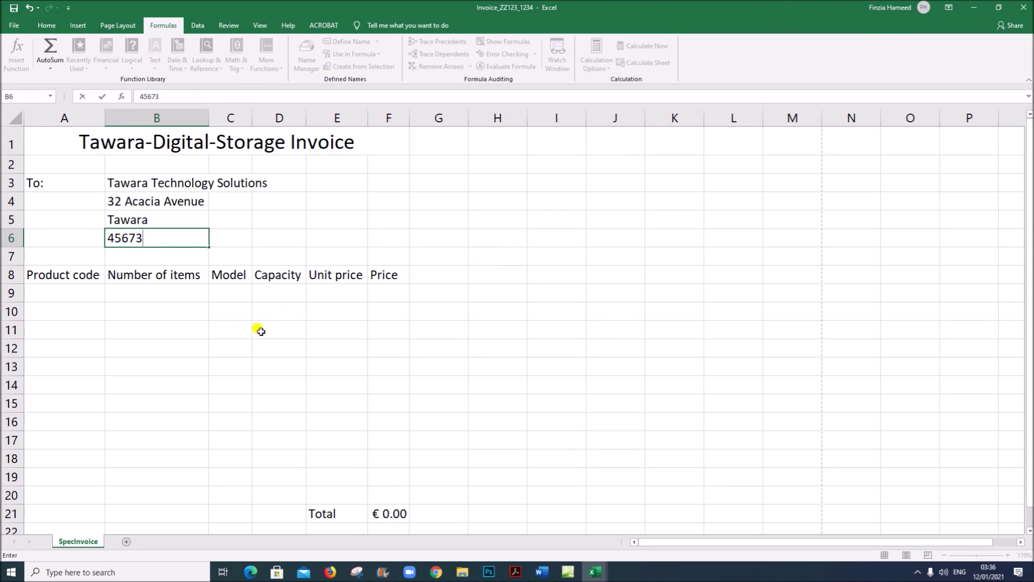
{"action": "left_click", "coordinate": [512, 574]}
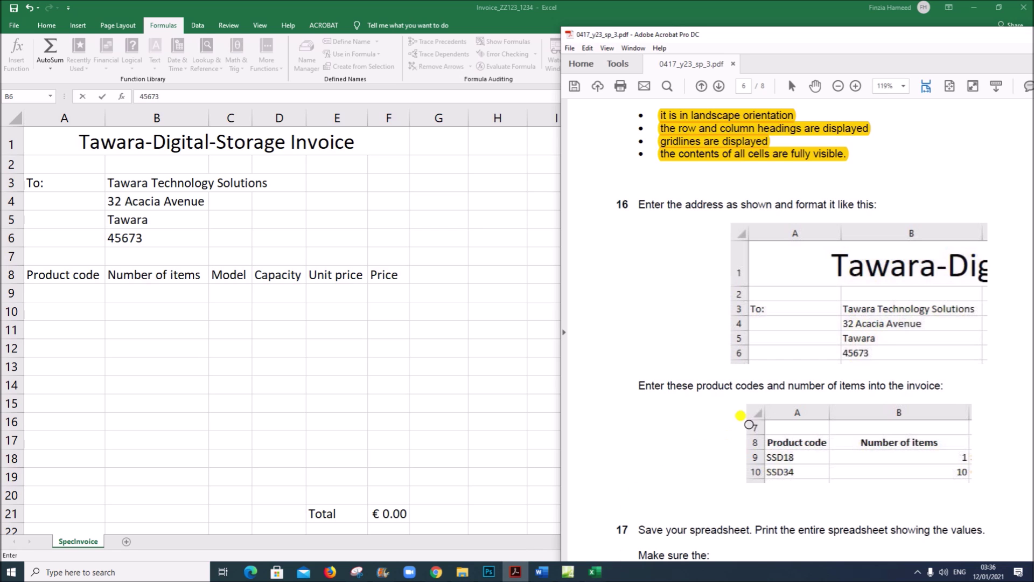
{"action": "scroll", "coordinate": [749, 424], "scroll_direction": "down", "scroll_amount": 2}
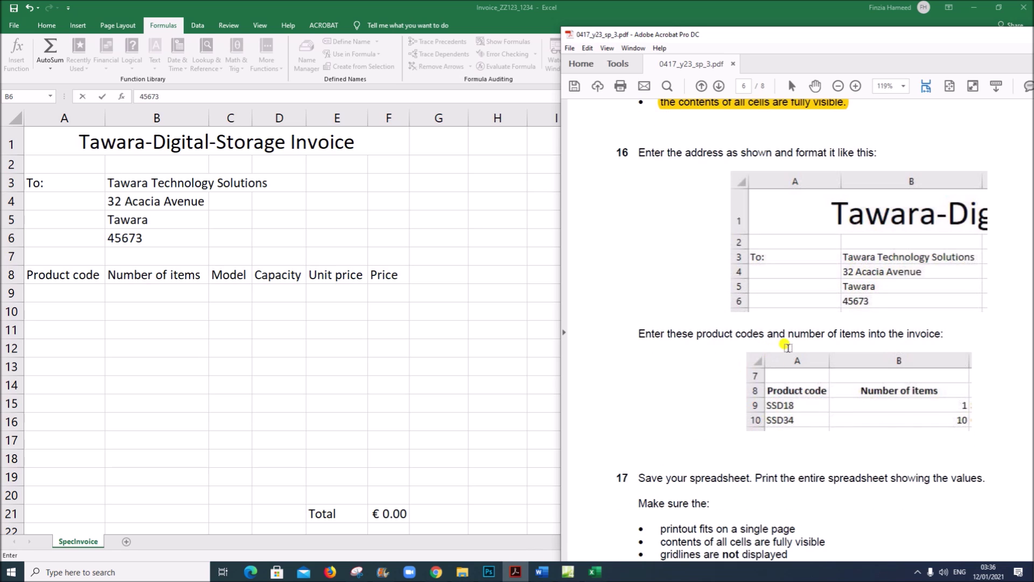
{"action": "scroll", "coordinate": [827, 331], "scroll_direction": "down", "scroll_amount": 1}
{"action": "scroll", "coordinate": [907, 321], "scroll_direction": "down", "scroll_amount": 2}
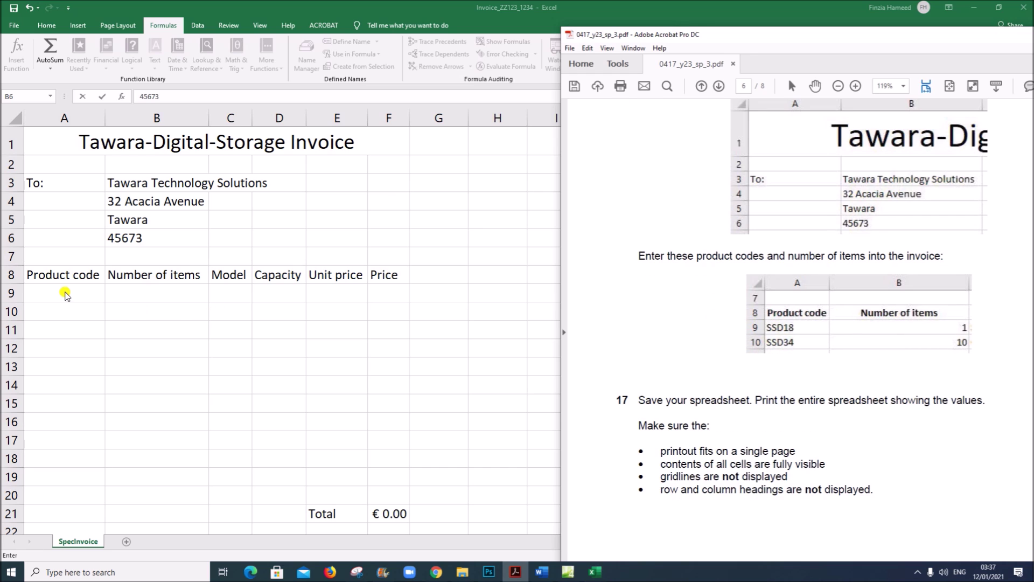
Enter product codes SSD18 in A9 and SSD34 in A10.
{"action": "left_click", "coordinate": [999, 8]}
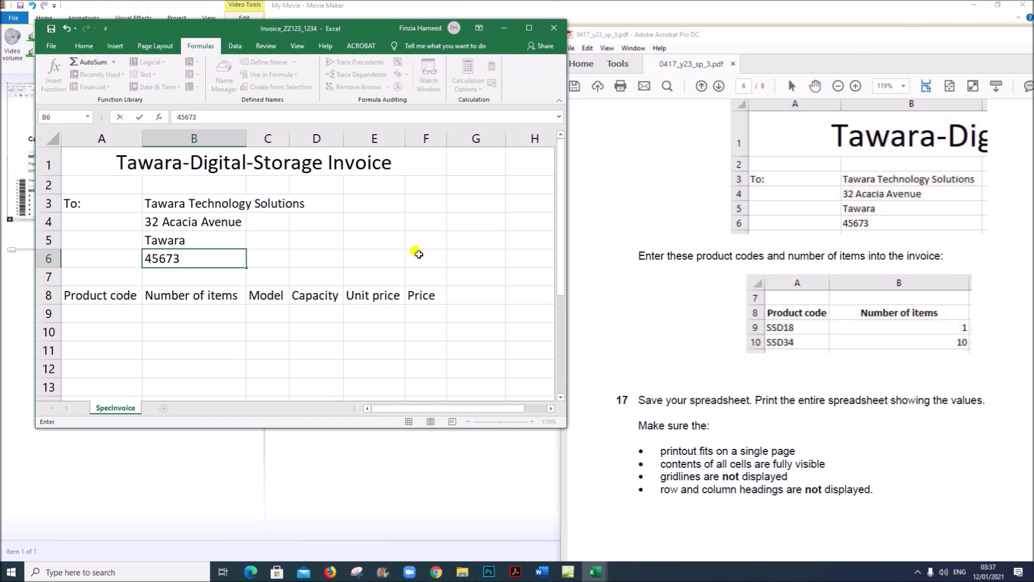
{"action": "left_click", "coordinate": [104, 314]}
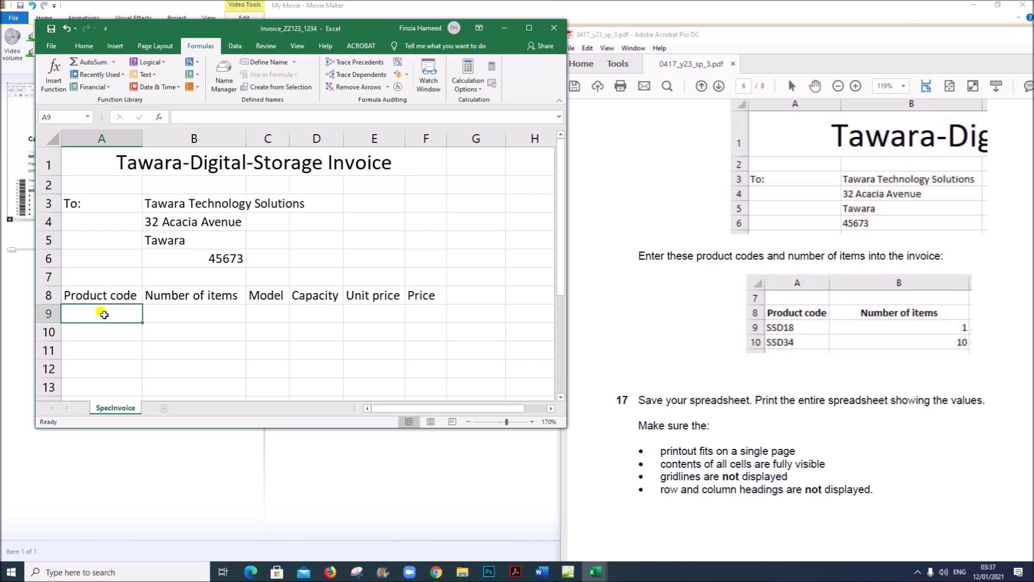
{"action": "type", "text": "SSD18"}
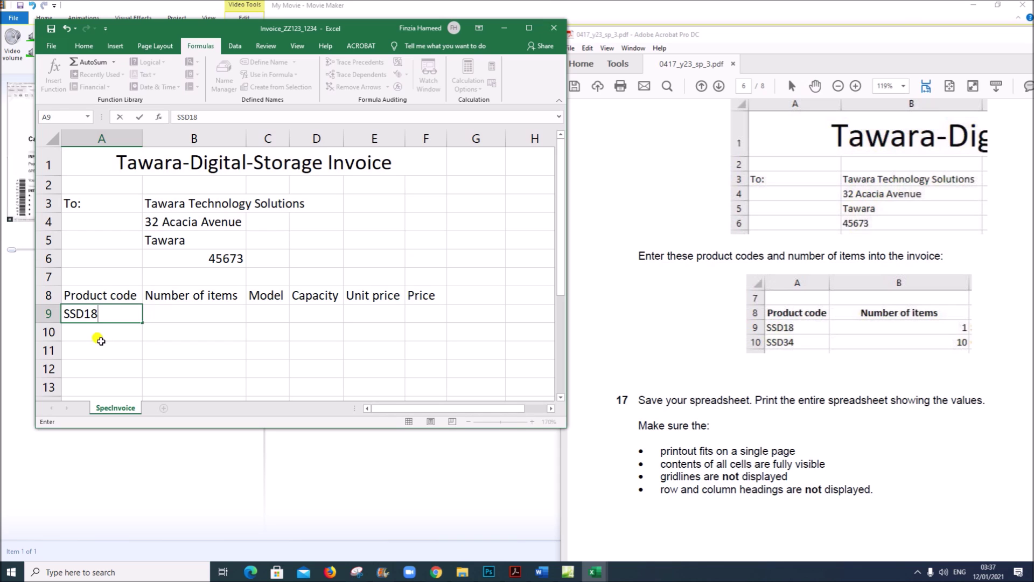
{"action": "left_click", "coordinate": [101, 336]}
{"action": "type", "text": "SSD"}
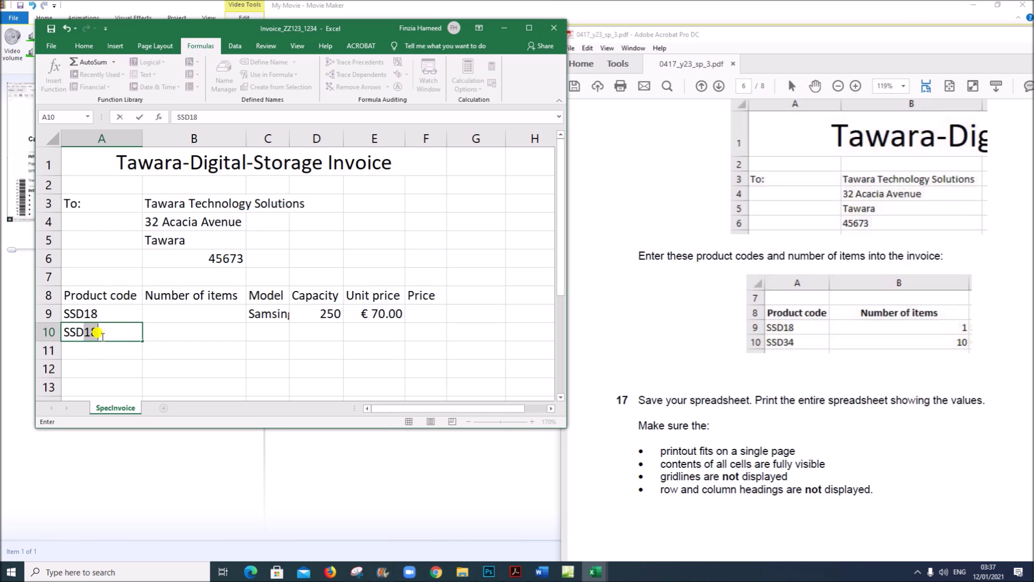
{"action": "type", "text": "34"}
Enter quantities 1 in B9 and 10 in B10.
{"action": "left_click", "coordinate": [195, 315]}
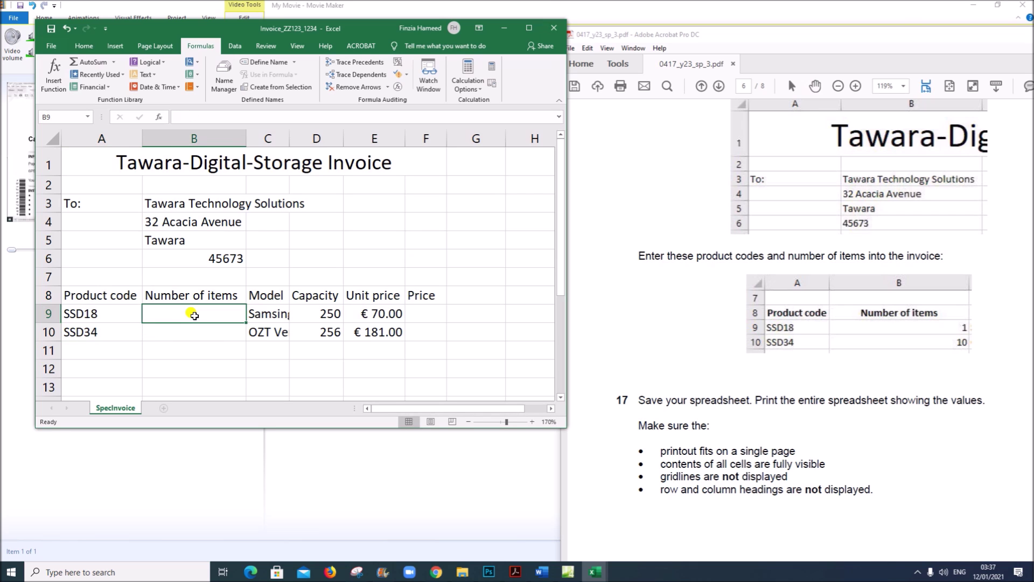
{"action": "type", "text": "1"}
{"action": "key", "text": "Return"}
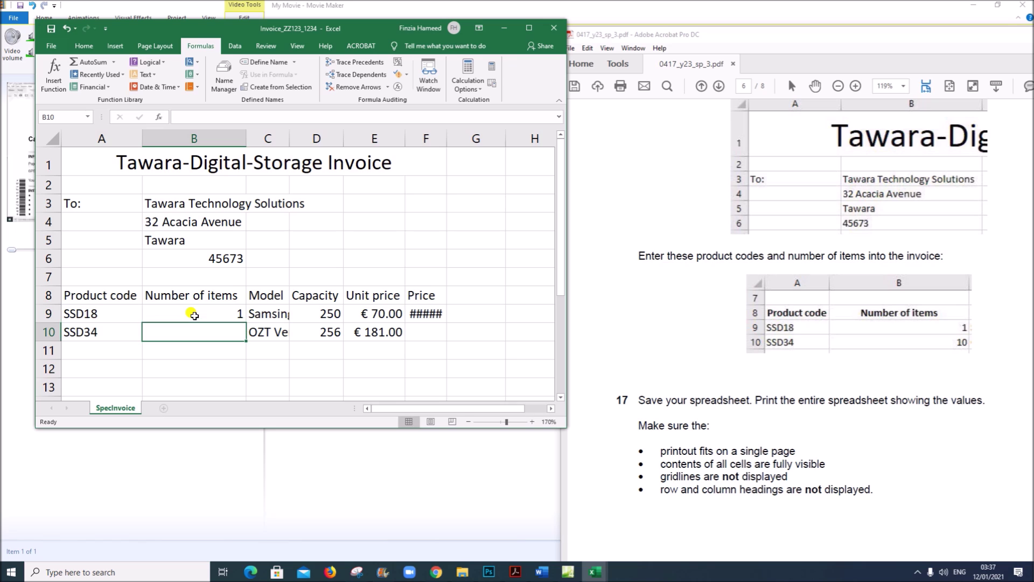
{"action": "type", "text": "1"}
{"action": "key", "text": "Return"}
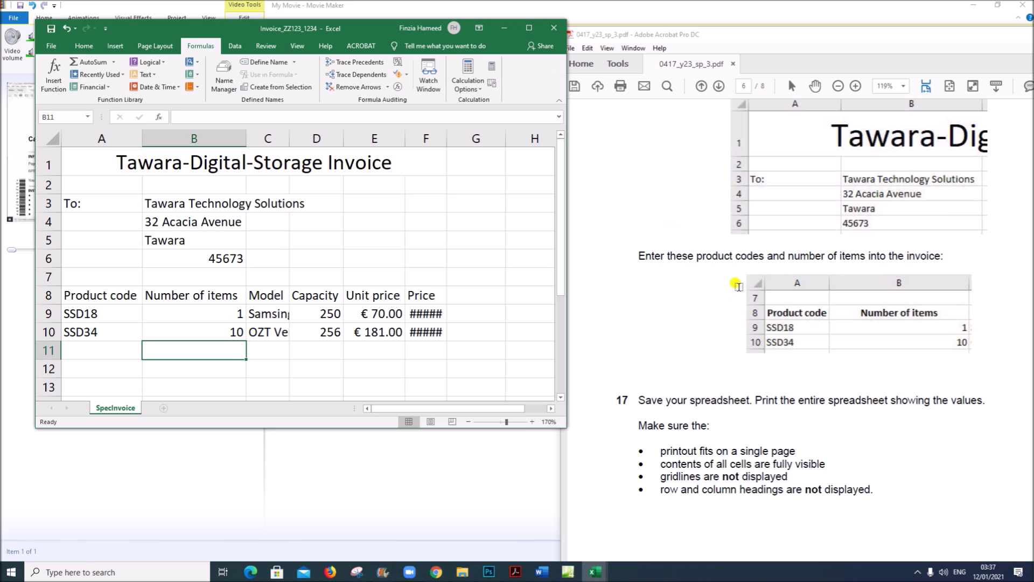
Maximize Excel and AutoFit all columns so prices and the €1,880.00 total show.
{"action": "left_click", "coordinate": [529, 27]}
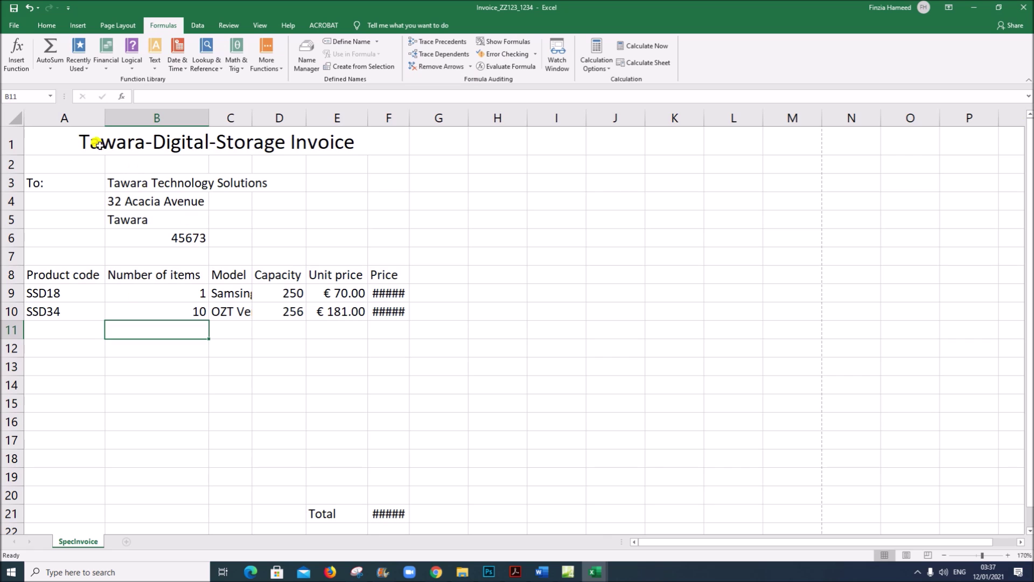
{"action": "left_click", "coordinate": [16, 118]}
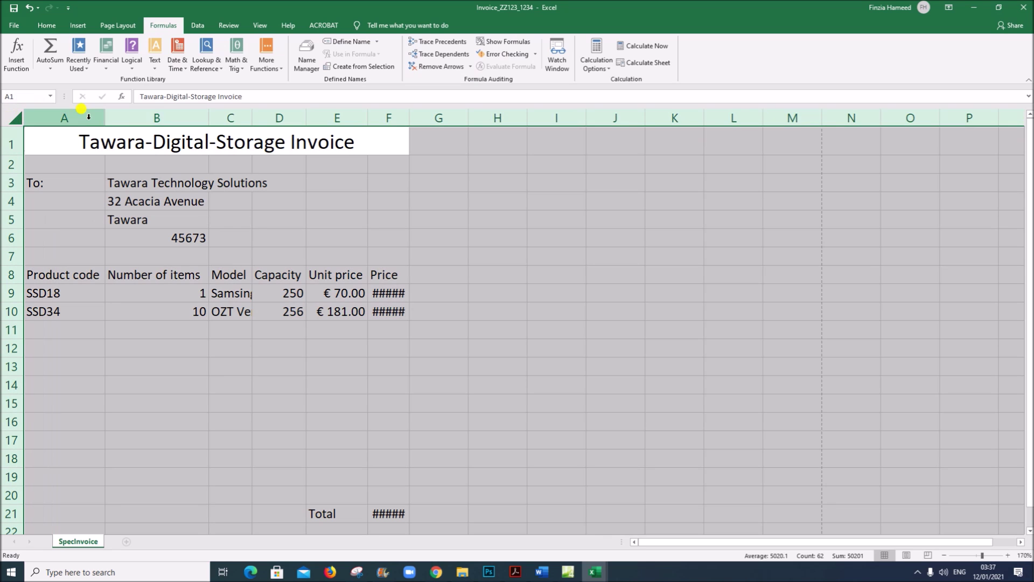
{"action": "double_click", "coordinate": [407, 115]}
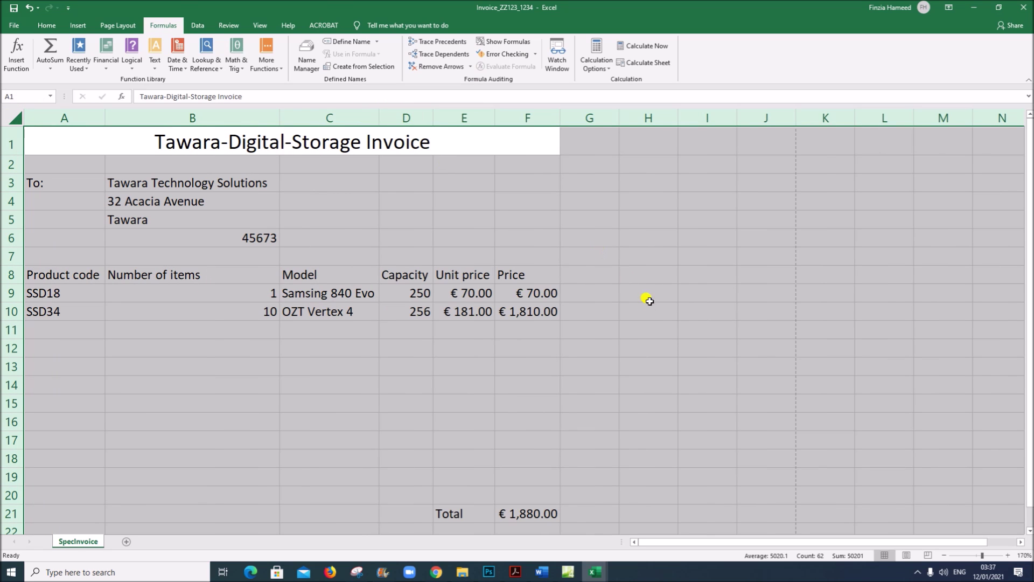
{"action": "left_click", "coordinate": [539, 365]}
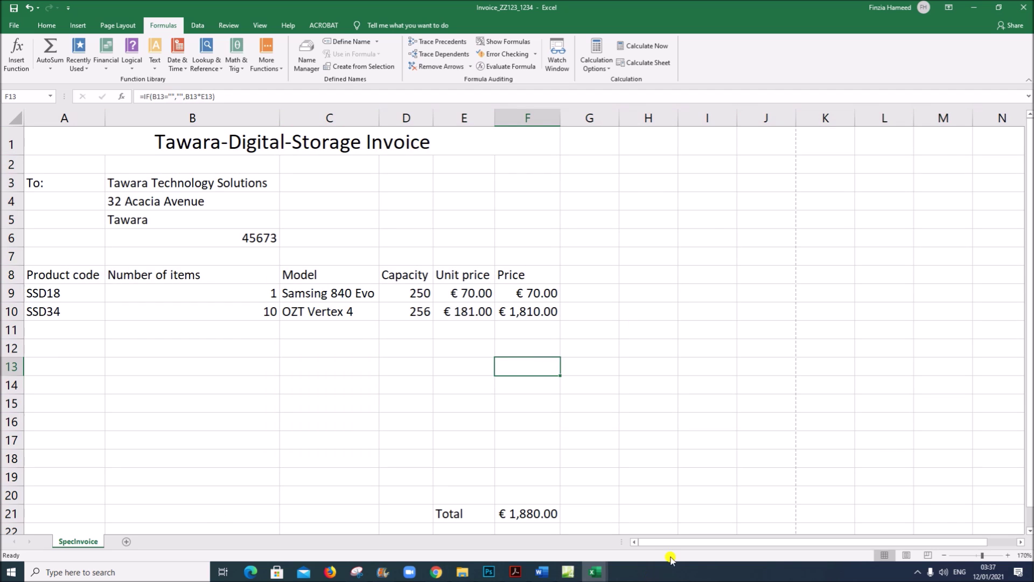
Highlight question 17's requirements: fully visible cells, no gridlines, no row and column headings.
{"action": "left_click", "coordinate": [512, 575]}
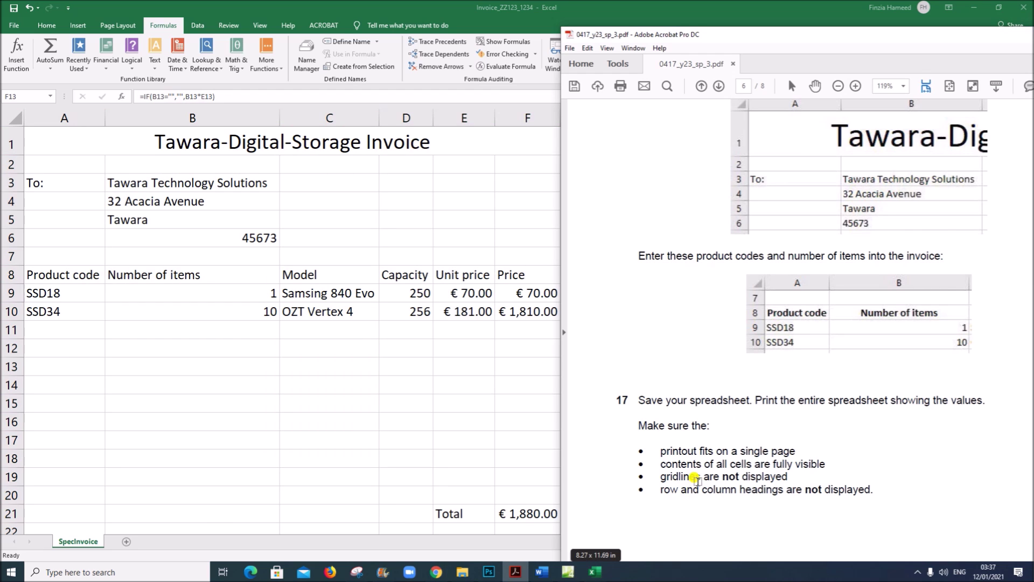
{"action": "scroll", "coordinate": [701, 476], "scroll_direction": "down", "scroll_amount": 2}
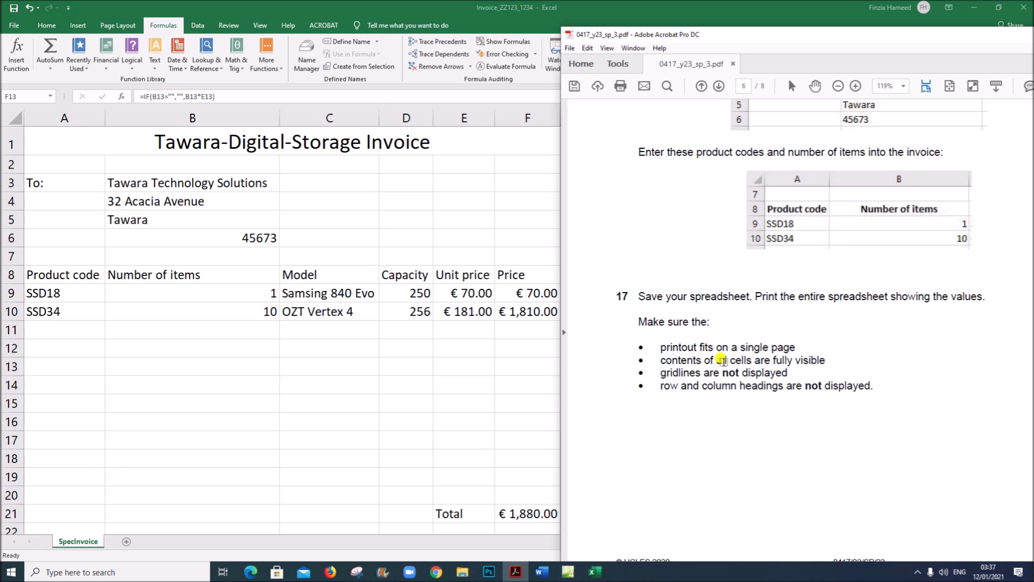
{"action": "left_click_drag", "start_coordinate": [704, 360], "coordinate": [826, 359]}
{"action": "left_click_drag", "start_coordinate": [704, 372], "coordinate": [803, 385]}
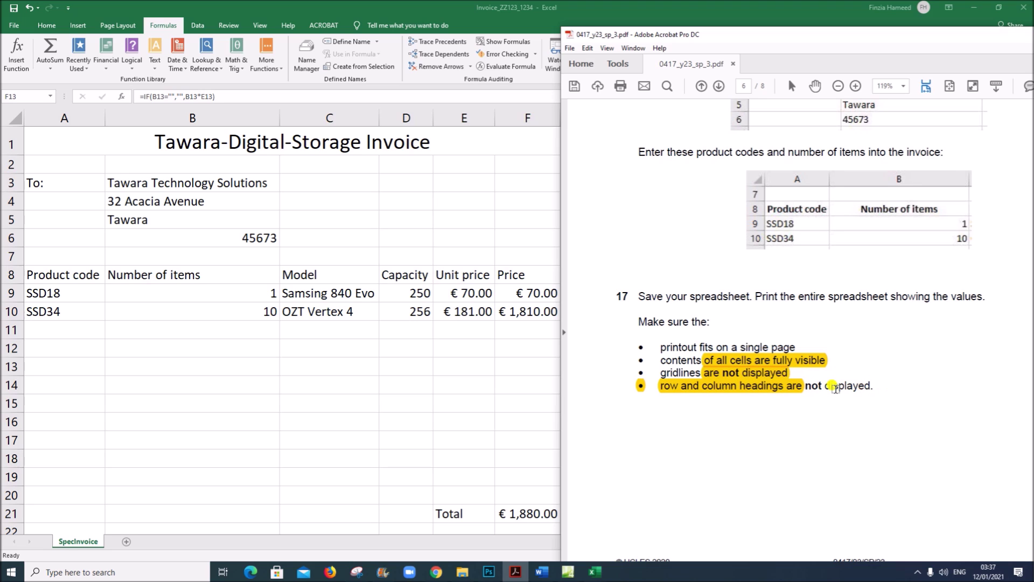
{"action": "left_click", "coordinate": [33, 52]}
Open the Print settings and set the orientation to Portrait.
{"action": "left_click", "coordinate": [14, 25]}
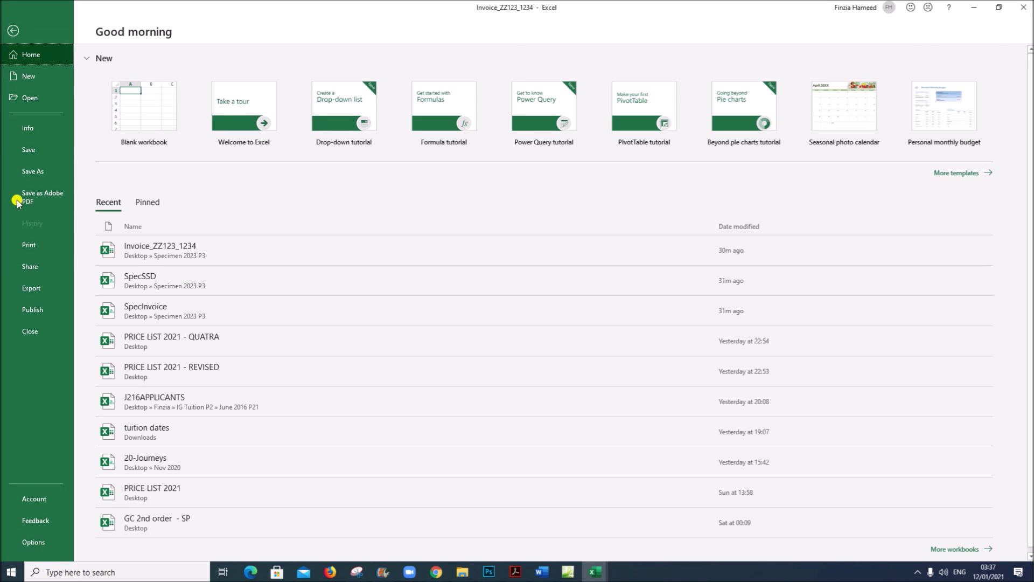
{"action": "left_click", "coordinate": [28, 245]}
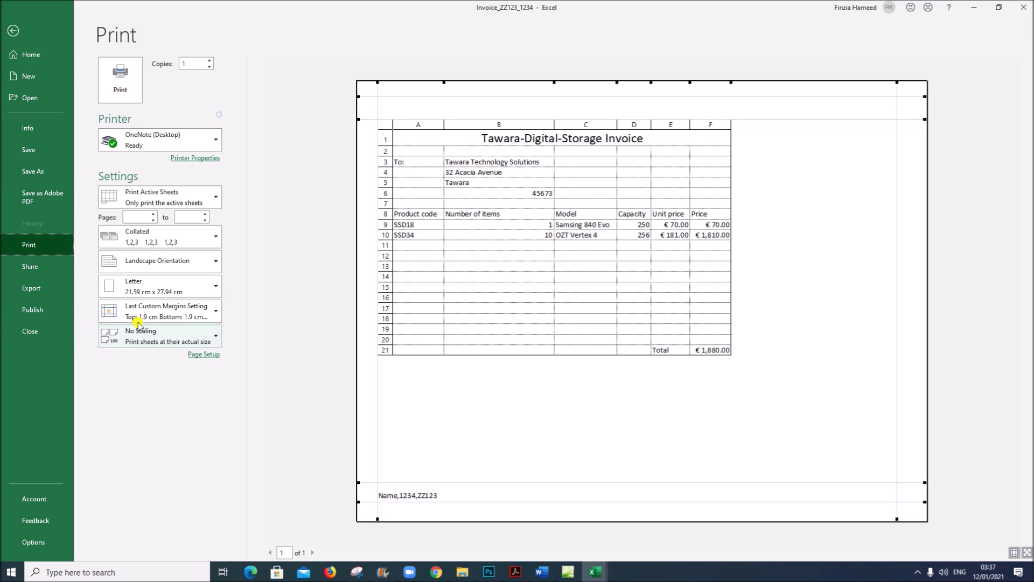
{"action": "left_click", "coordinate": [199, 271]}
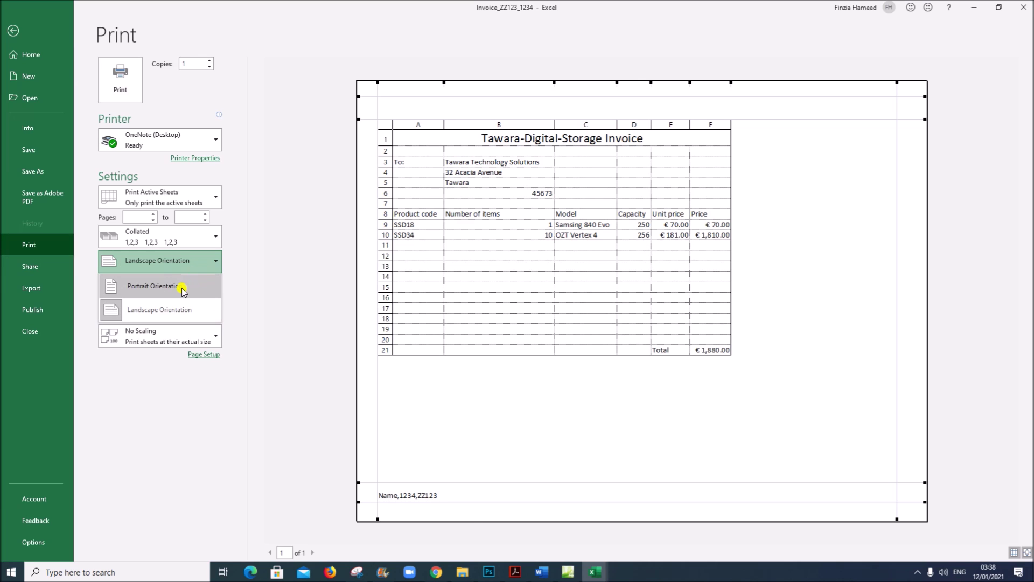
{"action": "left_click", "coordinate": [162, 286]}
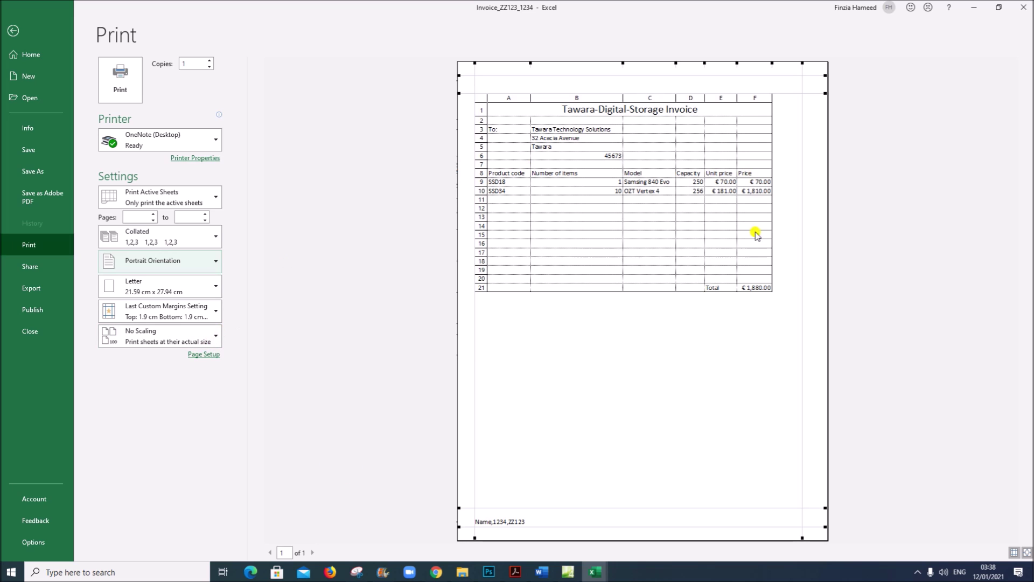
In Page Setup's Sheet options, turn off printing of gridlines and row and column headings.
{"action": "left_click", "coordinate": [205, 355]}
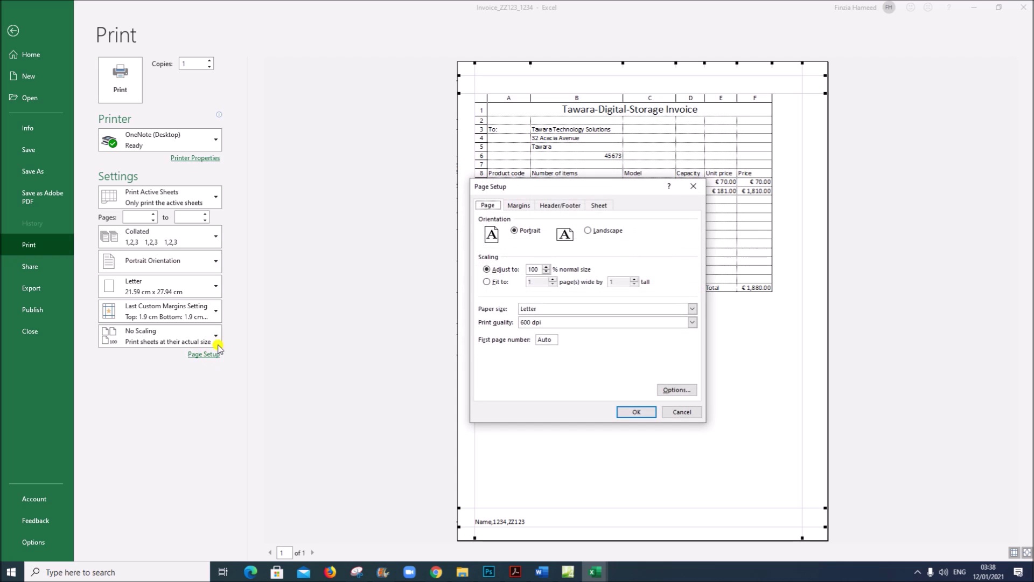
{"action": "left_click", "coordinate": [600, 208]}
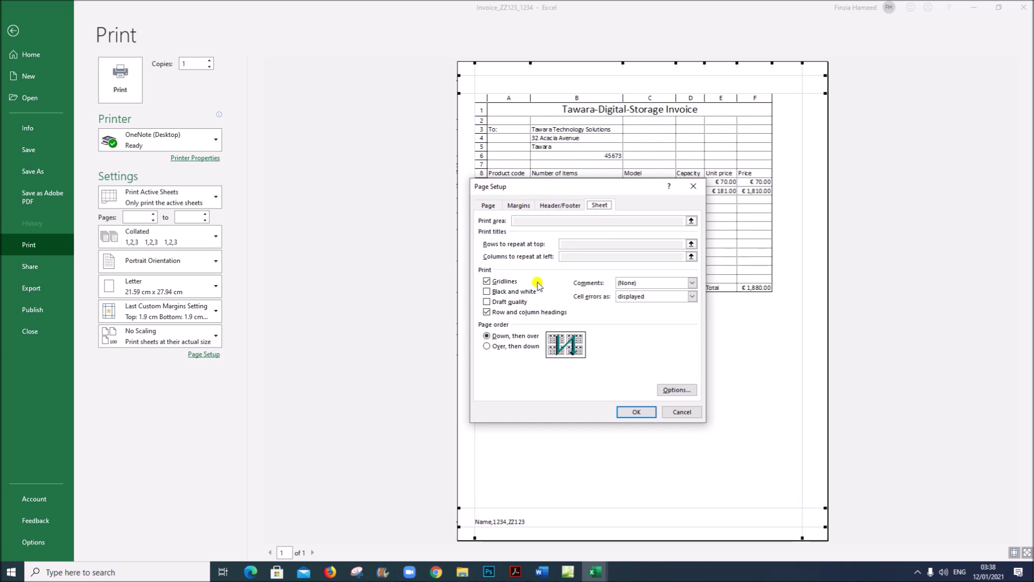
{"action": "left_click", "coordinate": [488, 281]}
{"action": "left_click", "coordinate": [487, 313]}
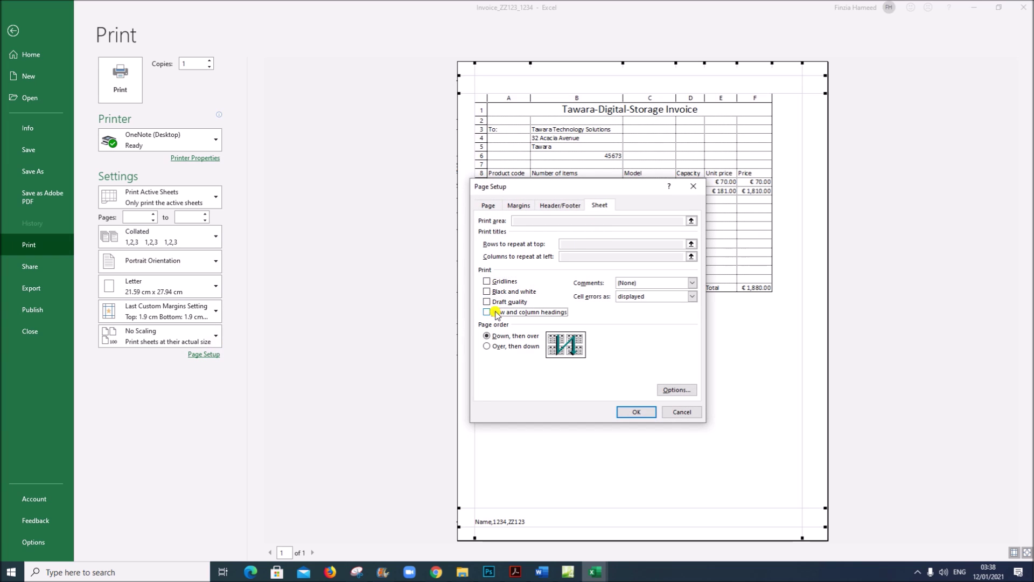
{"action": "left_click", "coordinate": [640, 411]}
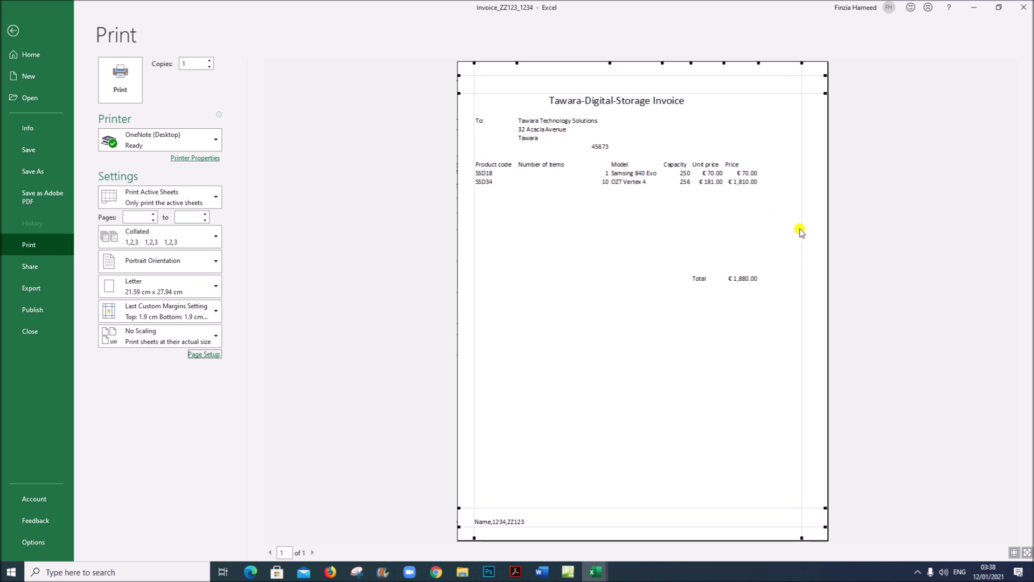
{"action": "left_click", "coordinate": [515, 572]}
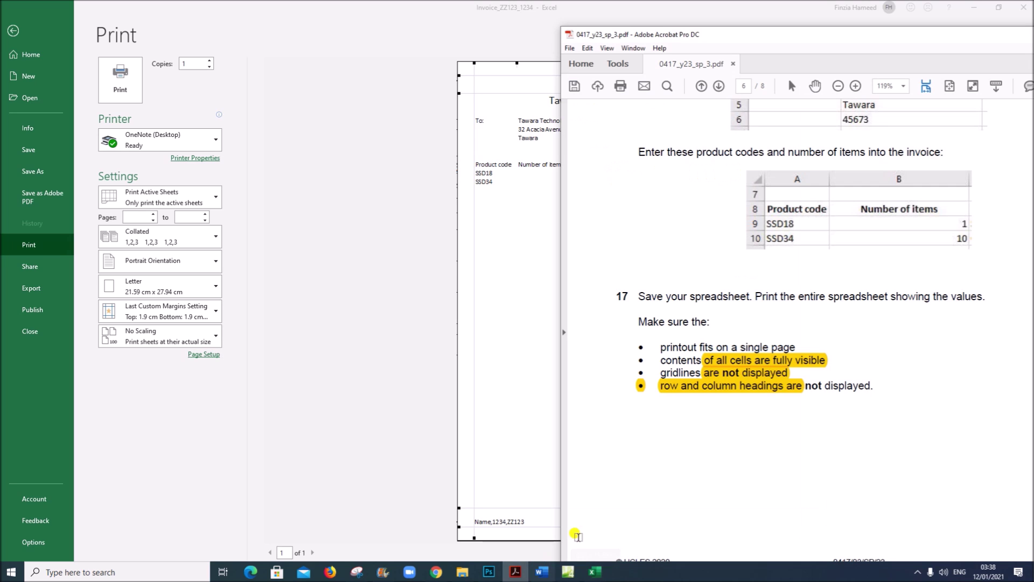
Maximize the PDF and highlight the Task 4 heading and its three Evidence Document instructions.
{"action": "scroll", "coordinate": [759, 443], "scroll_direction": "down", "scroll_amount": 1}
{"action": "scroll", "coordinate": [758, 443], "scroll_direction": "down", "scroll_amount": 3}
{"action": "left_click_drag", "start_coordinate": [924, 44], "coordinate": [654, 43]}
{"action": "left_click", "coordinate": [984, 31]}
{"action": "scroll", "coordinate": [487, 419], "scroll_direction": "down", "scroll_amount": 6}
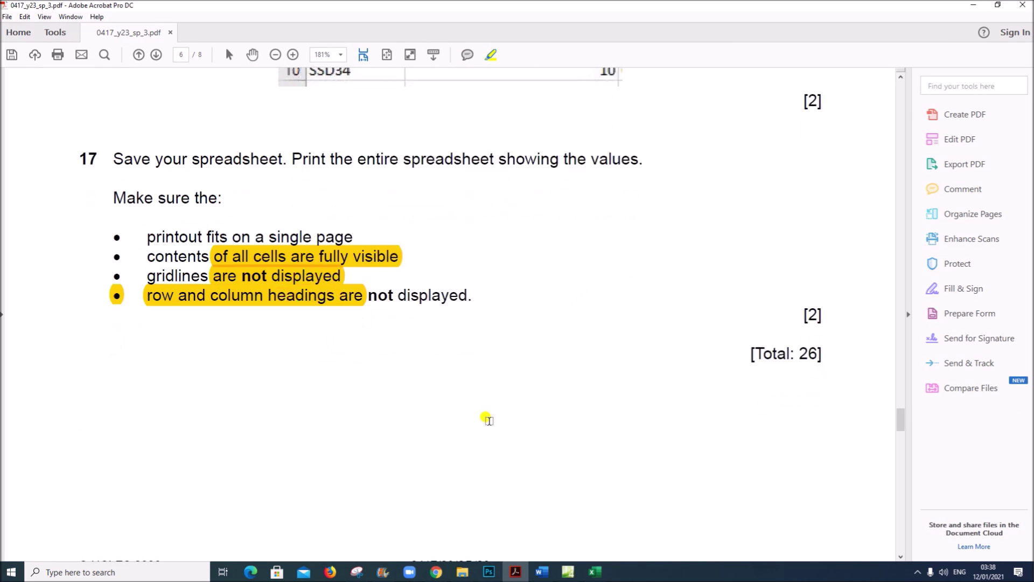
{"action": "scroll", "coordinate": [487, 419], "scroll_direction": "down", "scroll_amount": 9}
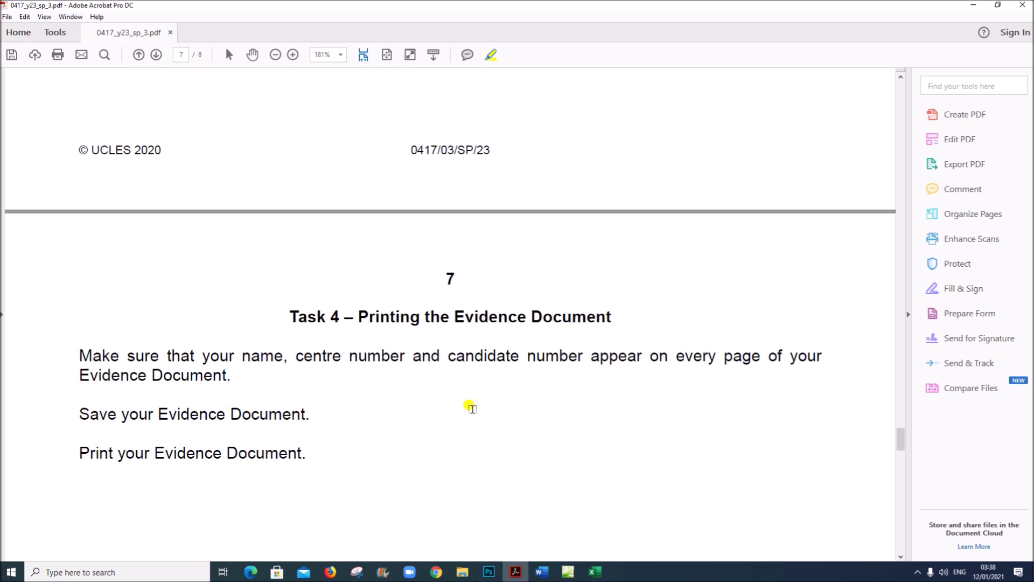
{"action": "left_click_drag", "start_coordinate": [292, 315], "coordinate": [330, 451]}
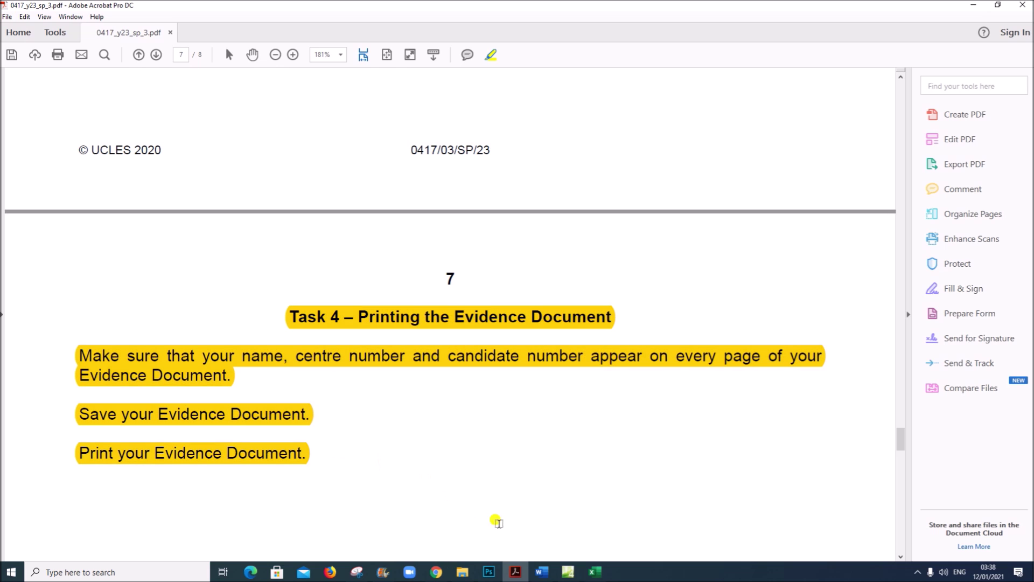
Glance at the Word evidence document, then scroll the PDF back to question 17.
{"action": "left_click", "coordinate": [541, 571]}
{"action": "scroll", "coordinate": [505, 461], "scroll_direction": "down", "scroll_amount": 10}
{"action": "scroll", "coordinate": [506, 460], "scroll_direction": "down", "scroll_amount": 15}
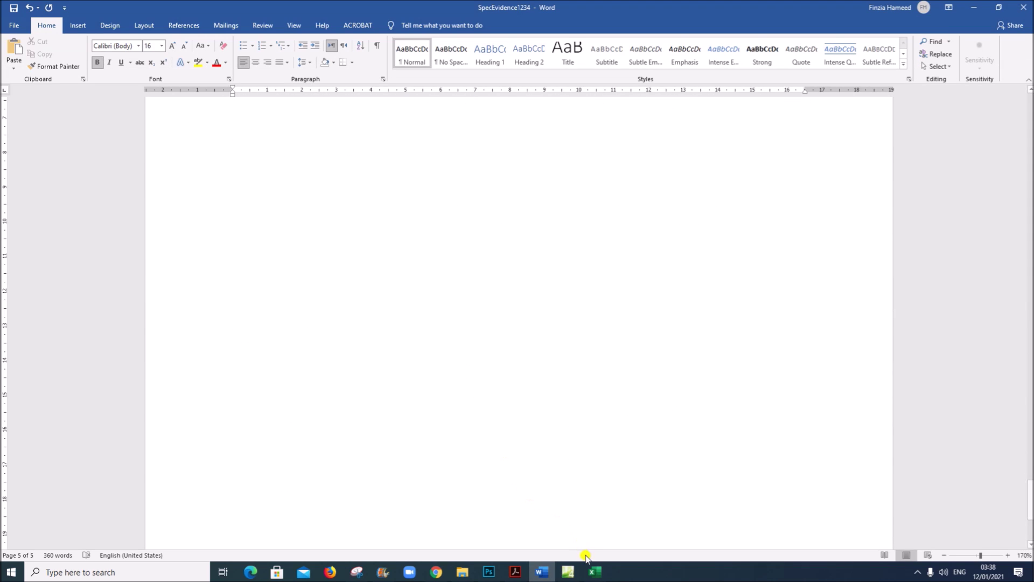
{"action": "left_click", "coordinate": [514, 571]}
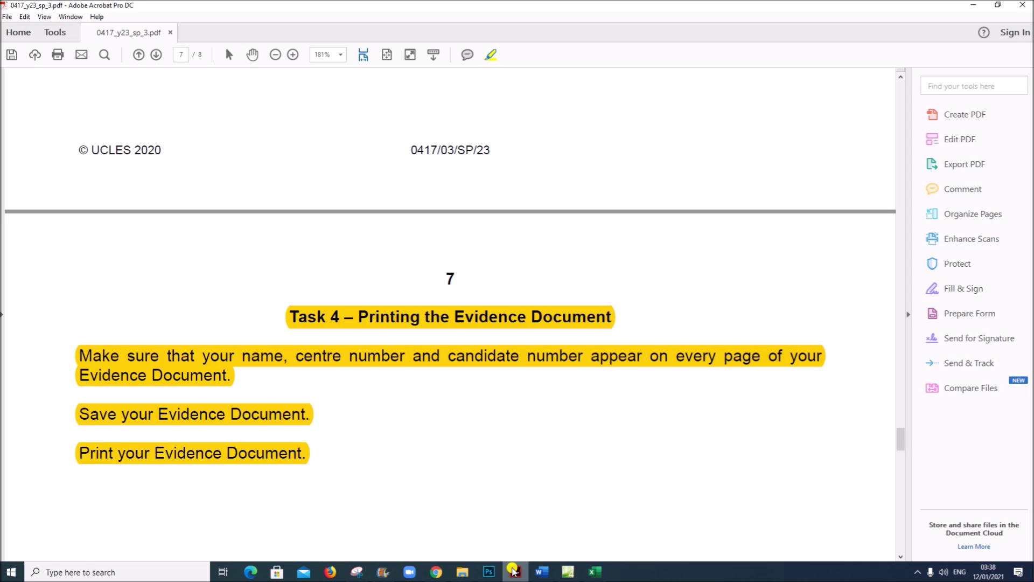
{"action": "scroll", "coordinate": [506, 437], "scroll_direction": "up", "scroll_amount": 10}
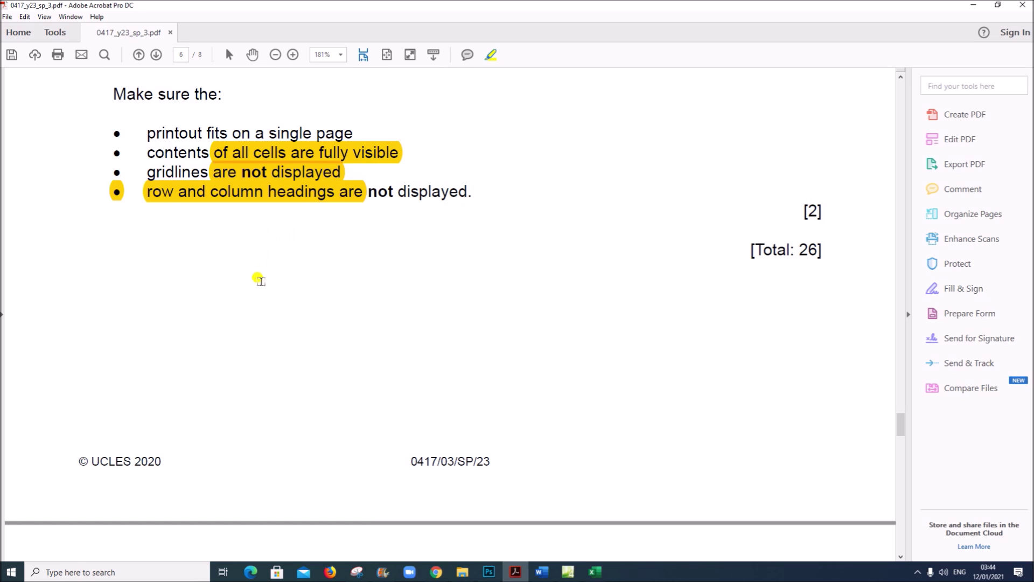
{"action": "scroll", "coordinate": [316, 305], "scroll_direction": "up", "scroll_amount": 1}
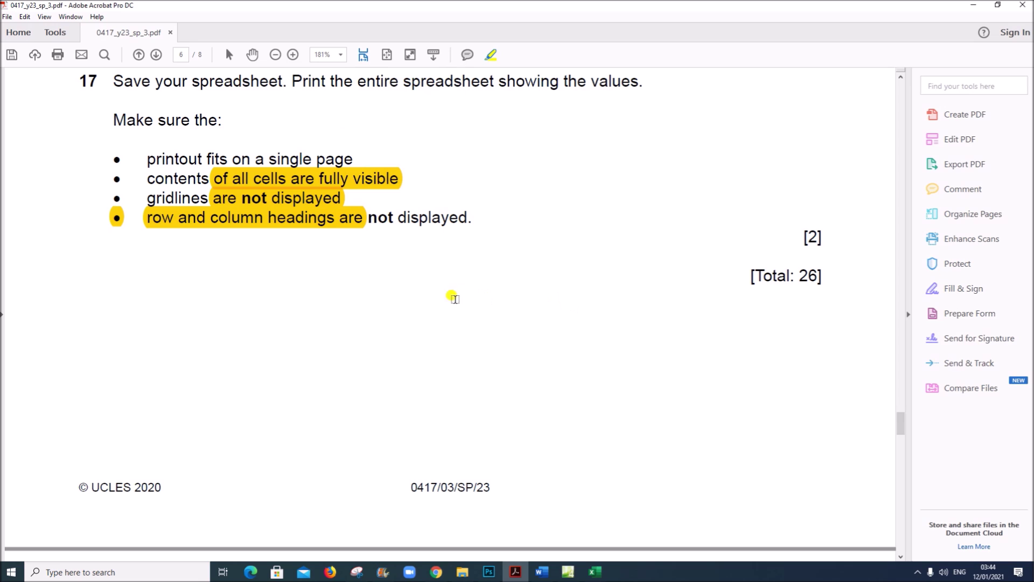
{"action": "scroll", "coordinate": [299, 293], "scroll_direction": "down", "scroll_amount": 4}
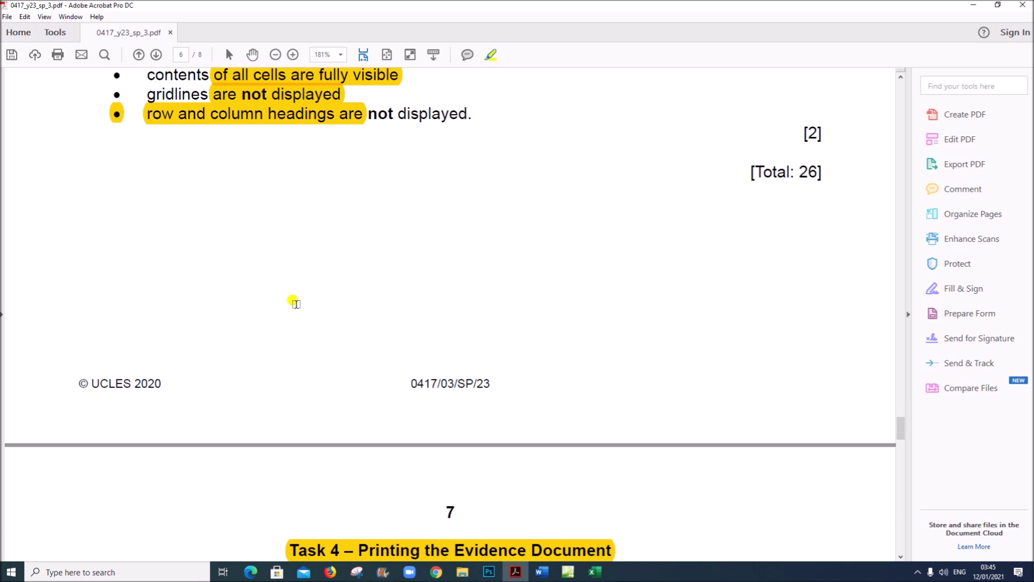
{"action": "scroll", "coordinate": [295, 304], "scroll_direction": "up", "scroll_amount": 5}
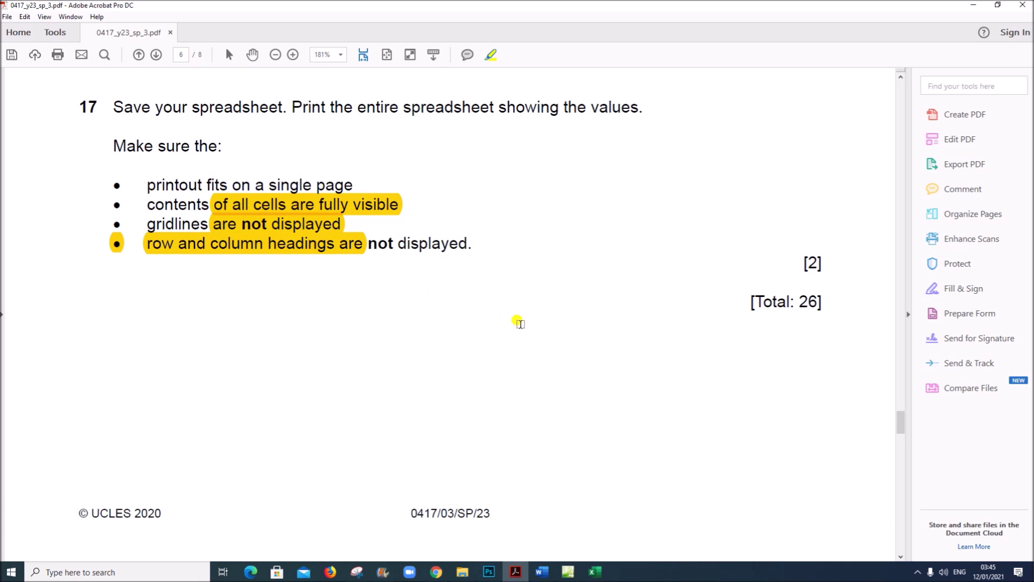